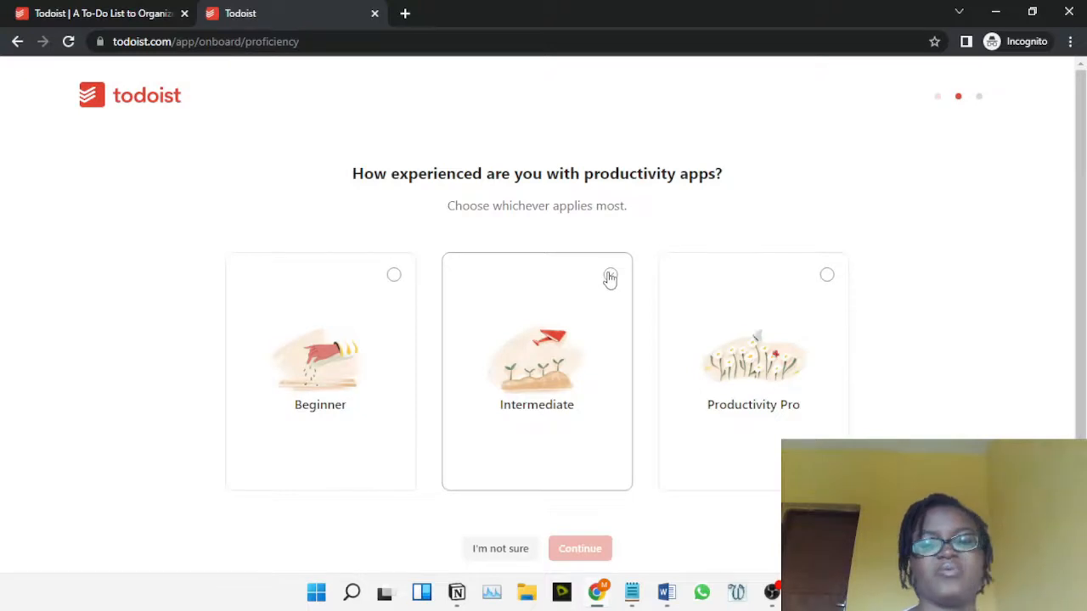
- Complete the onboarding with the Beginner experience level and a filled-in profile name, and launch Todoist
click(390, 276)
click(579, 551)
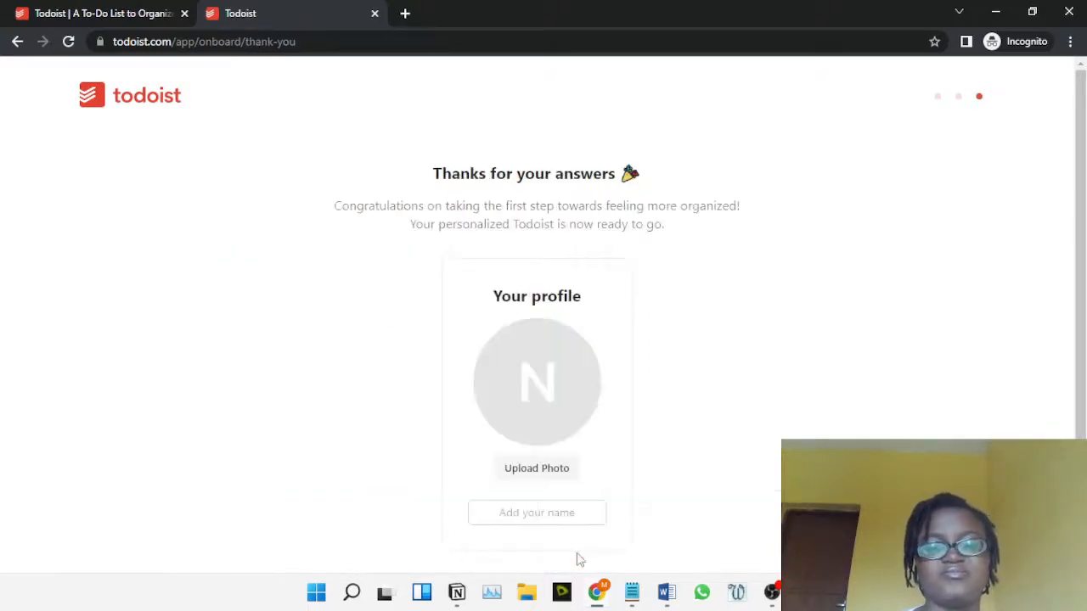
click(537, 512)
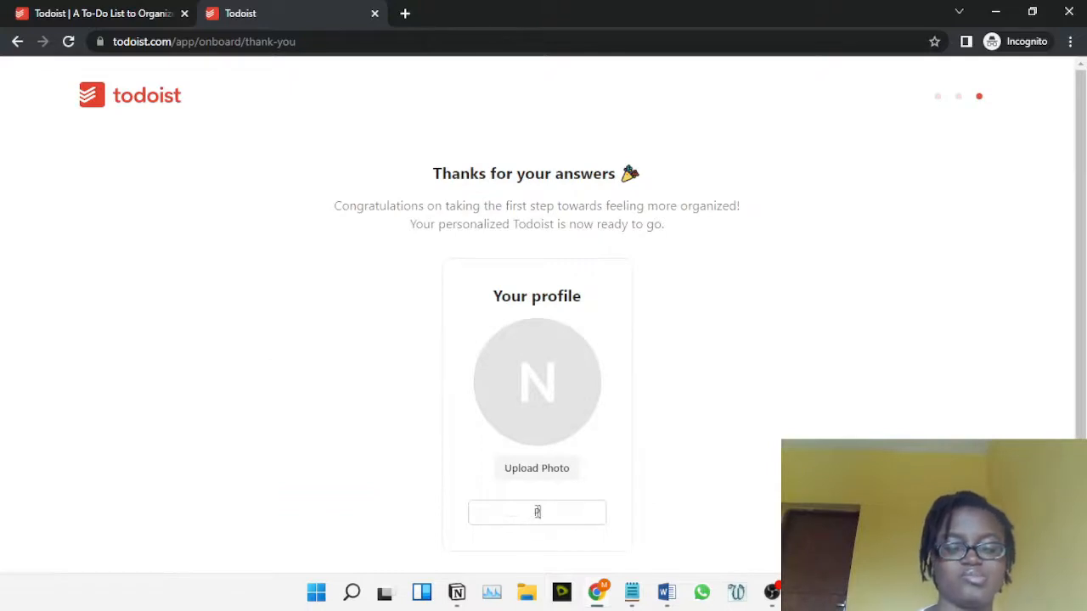
text(PBM)
scroll(518, 472, down, 1)
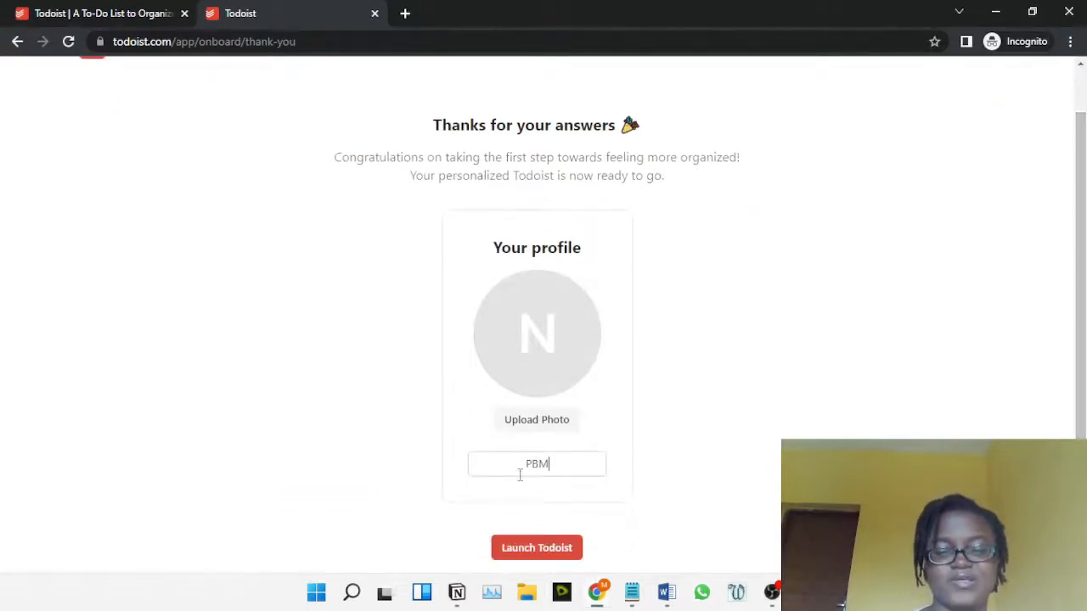
click(513, 549)
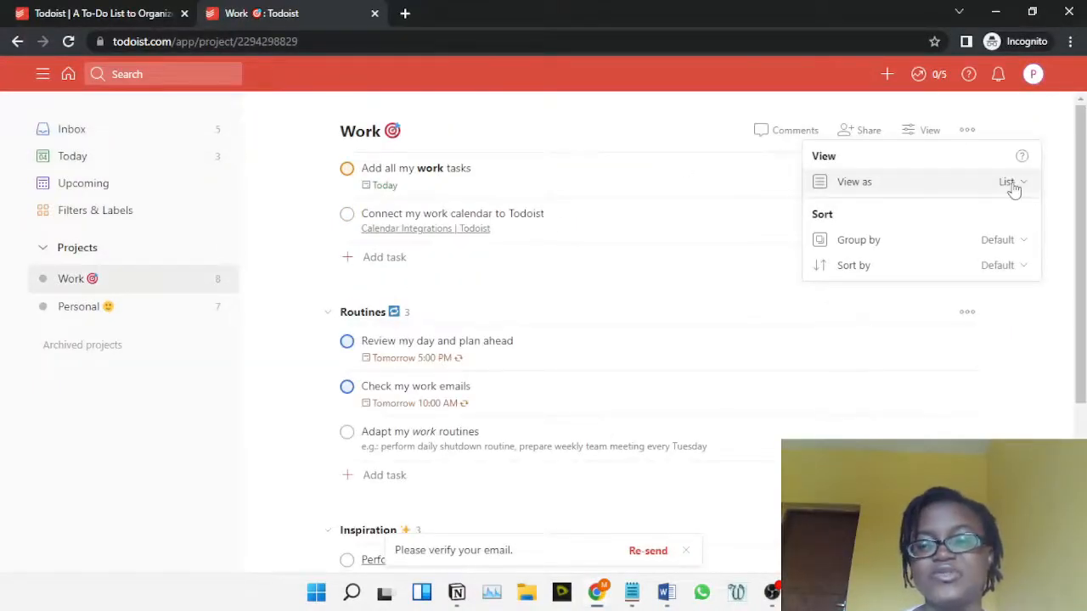
- Switch the Work project to the Board layout and dismiss the email verification notice
click(1010, 184)
click(913, 224)
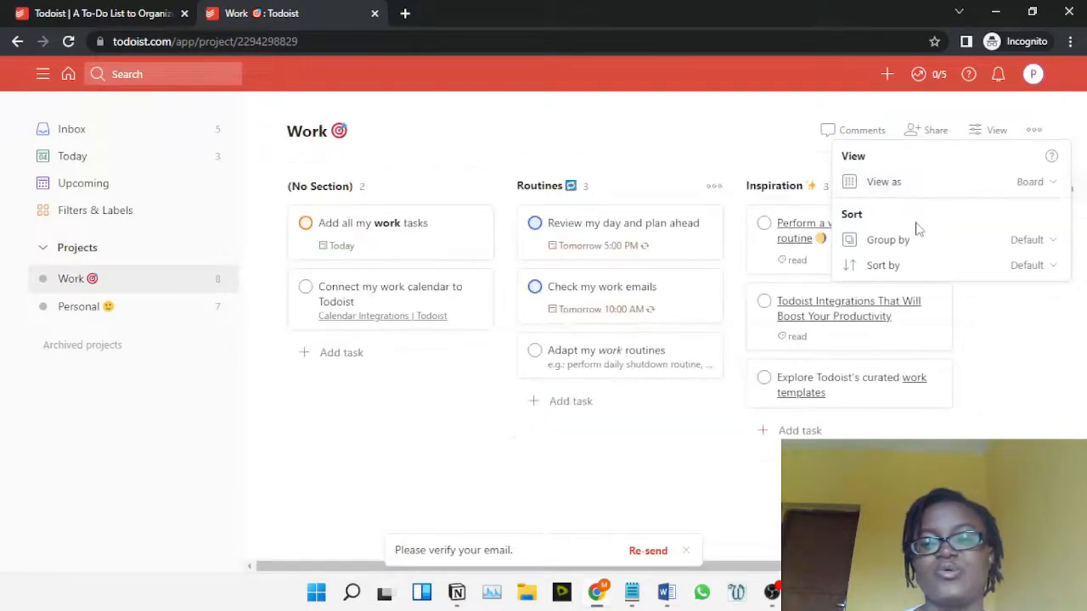
click(375, 497)
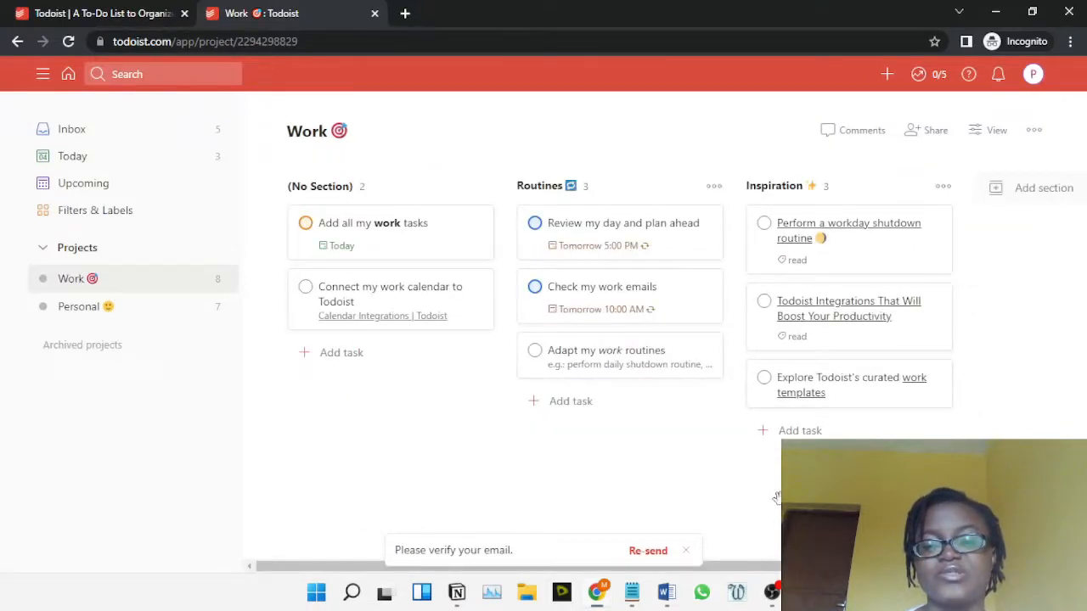
click(685, 551)
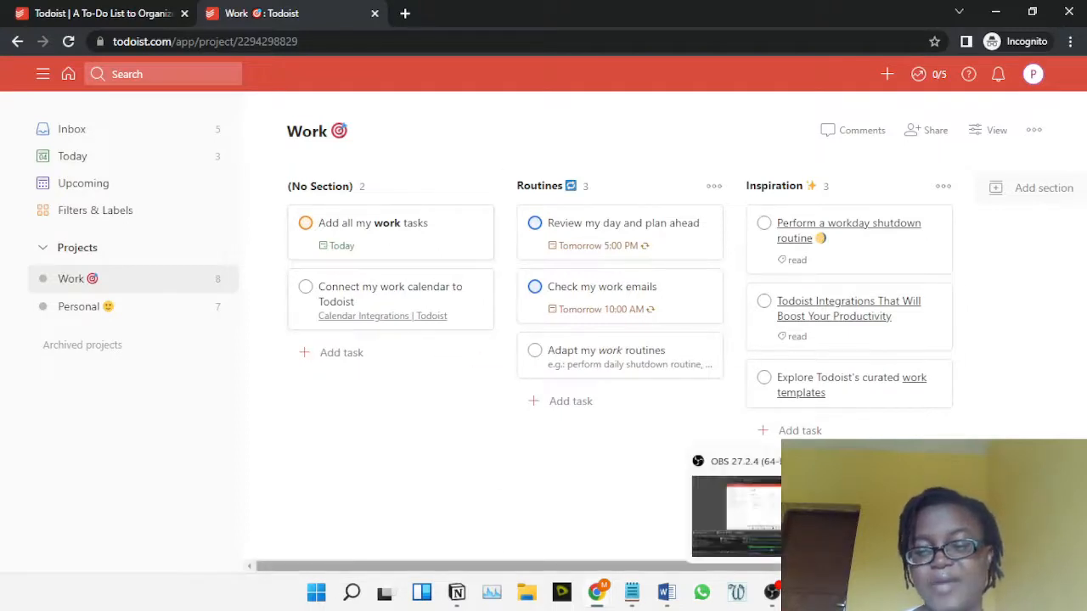
drag(577, 567, 521, 555)
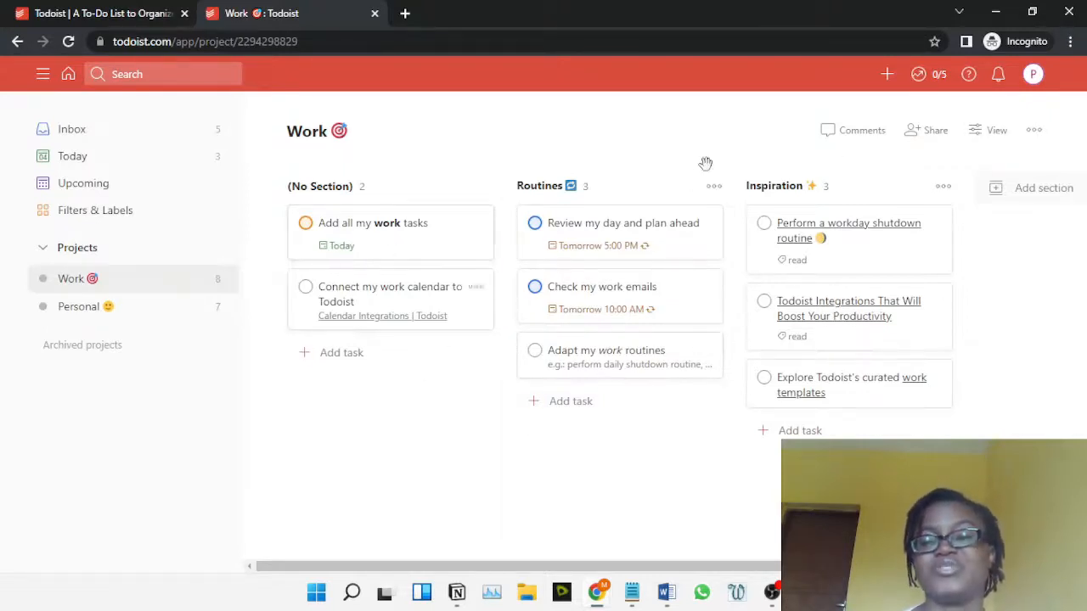
- Review the layout choices and grouping options available for the Work project
click(978, 133)
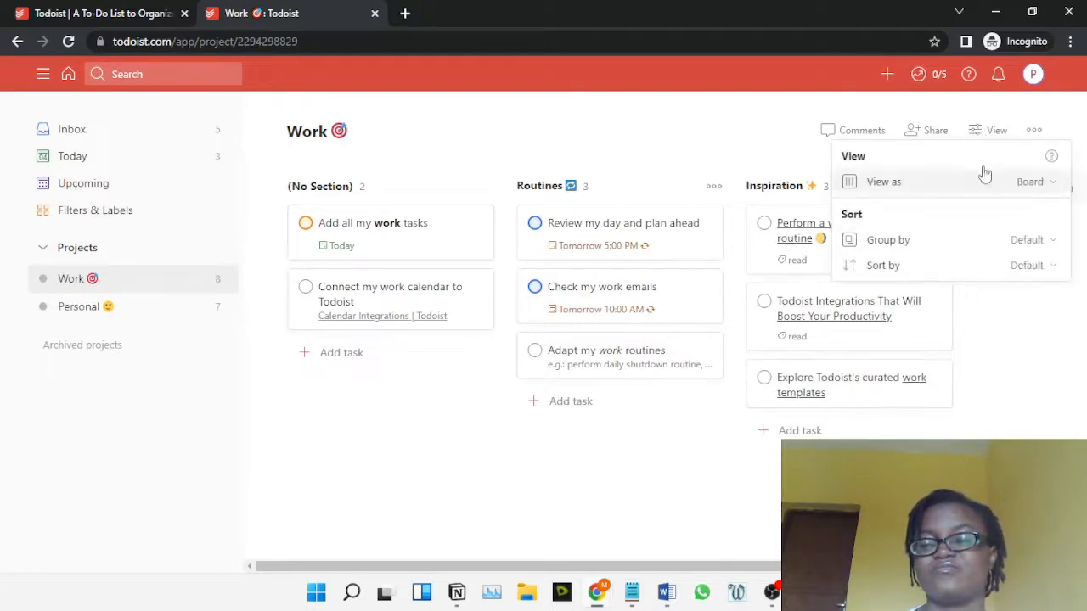
click(1046, 192)
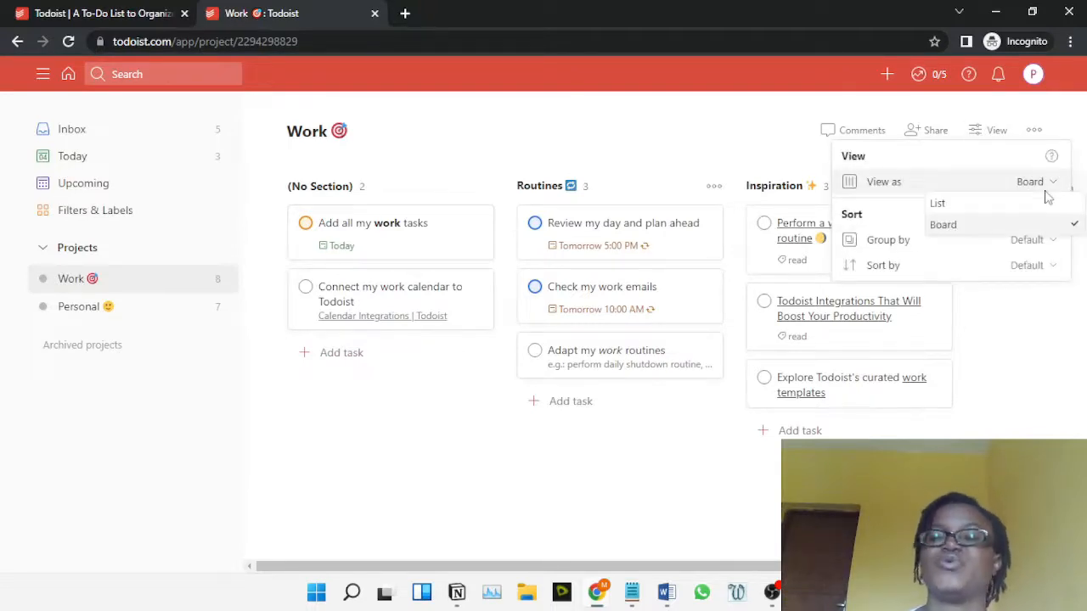
click(1032, 181)
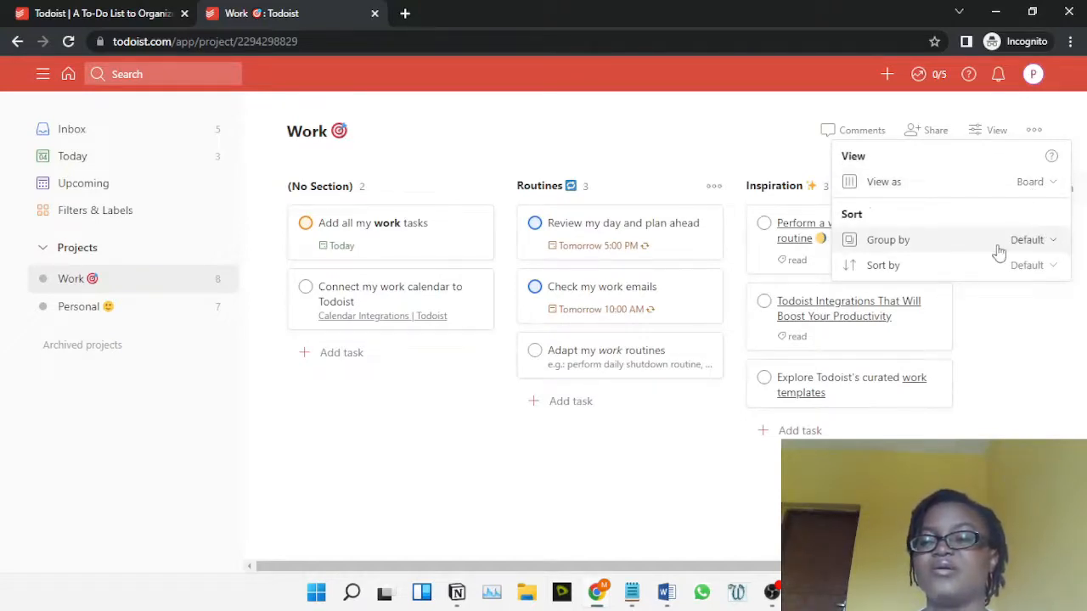
click(1022, 242)
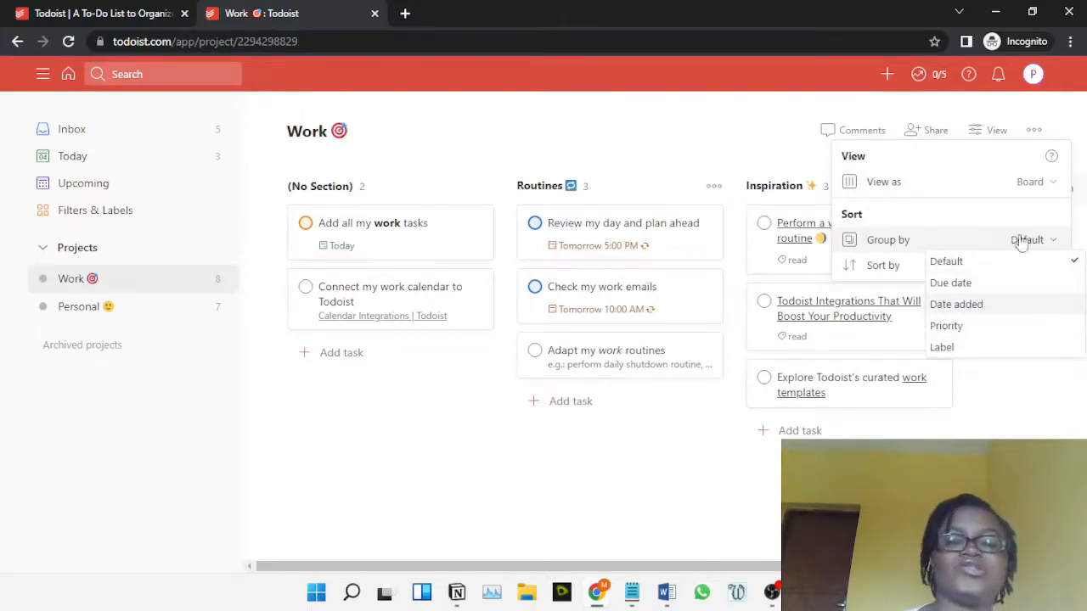
click(422, 226)
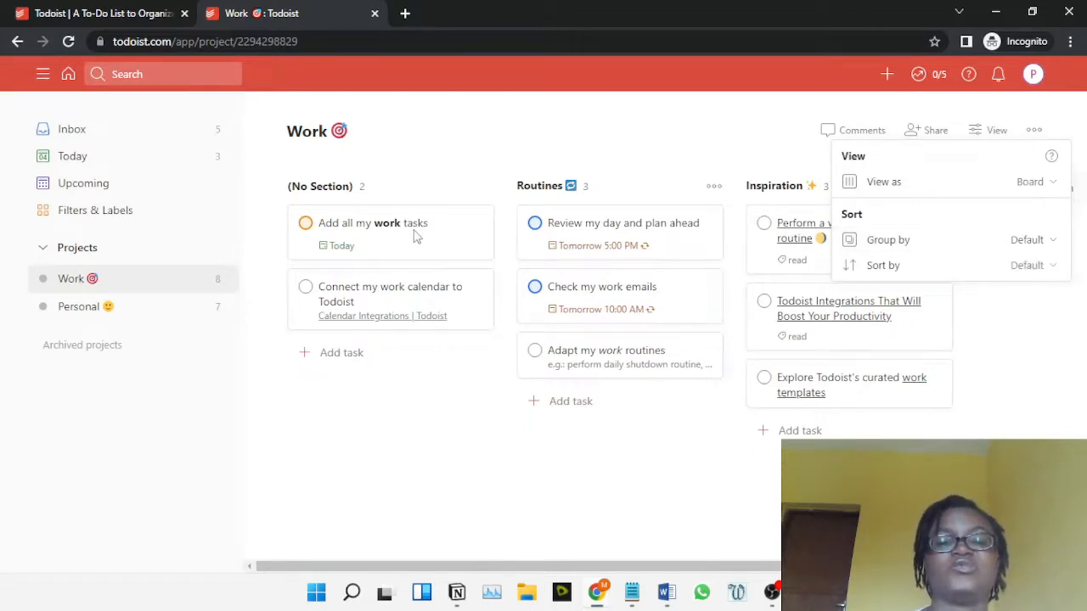
click(415, 237)
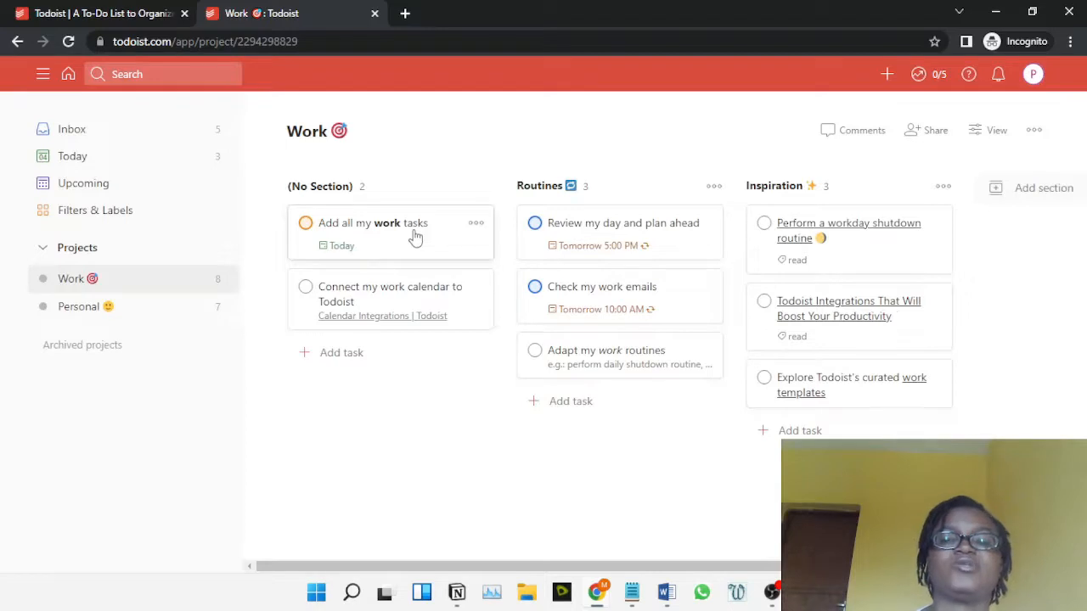
- Open the "Add all my work tasks" task and review the priority levels it can be given
click(415, 237)
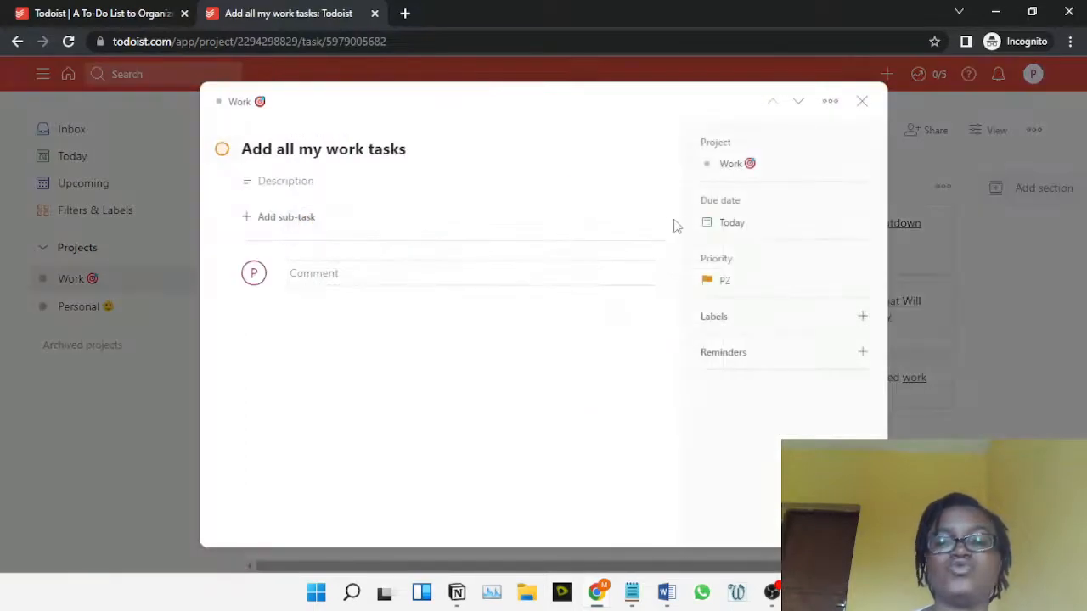
click(727, 288)
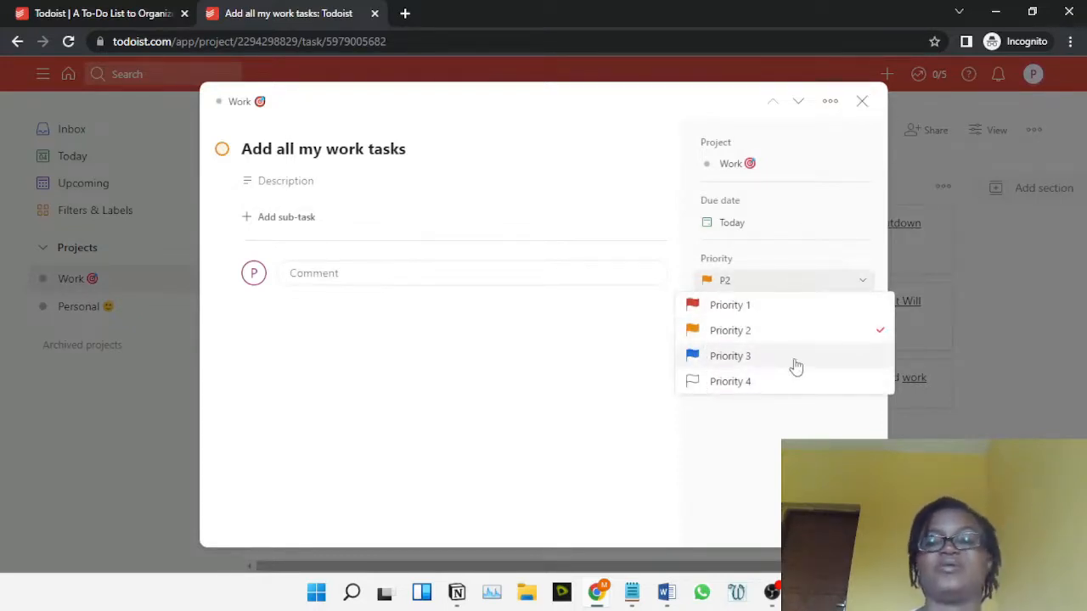
click(586, 348)
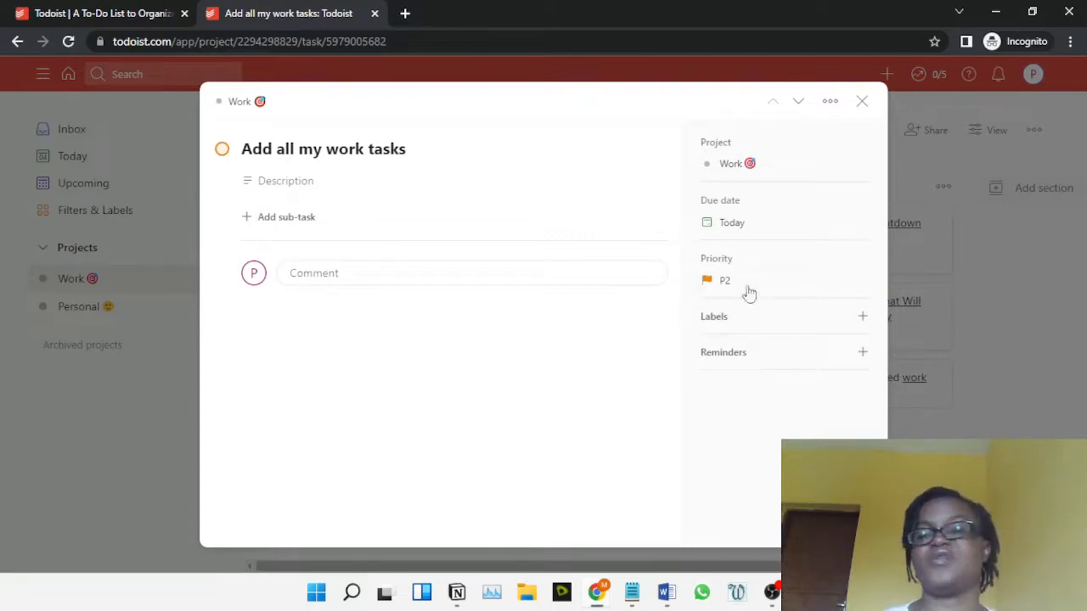
- Create a "Working on" label and apply it to the "Add all my work tasks" task
click(862, 316)
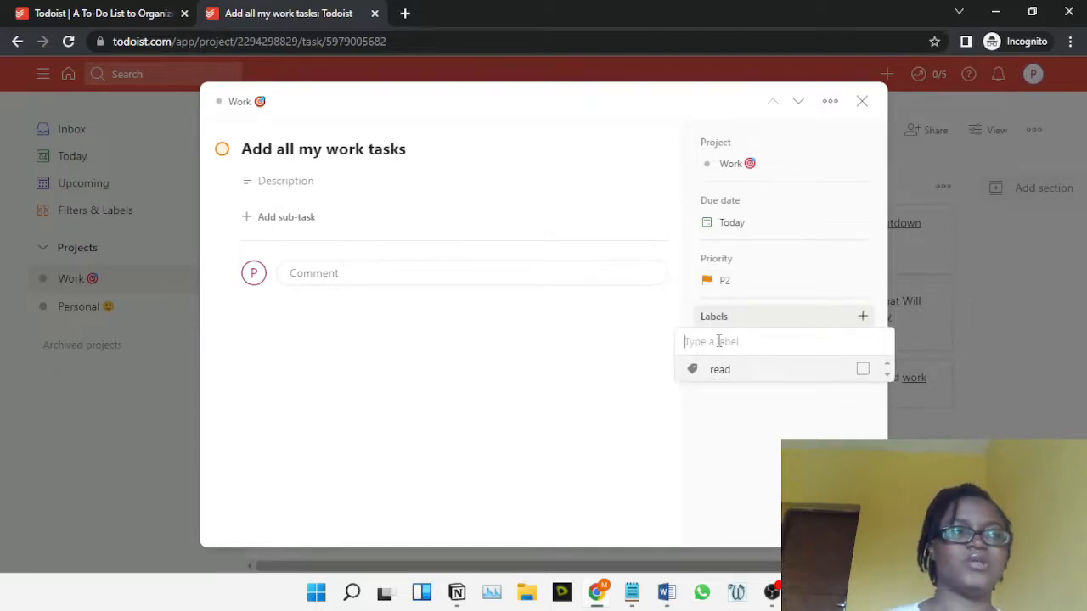
text(Working on)
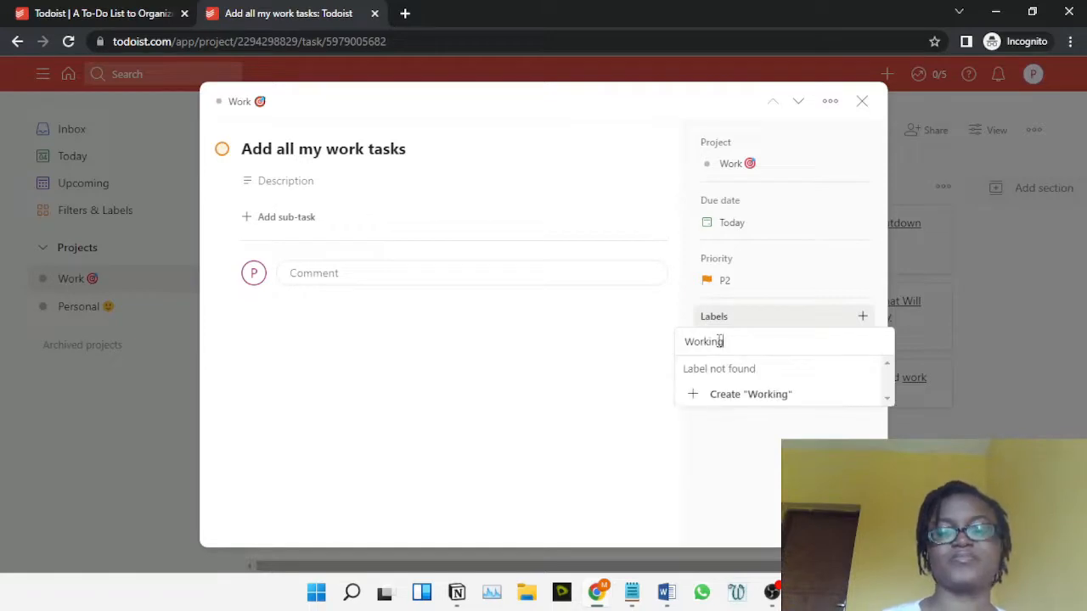
click(717, 396)
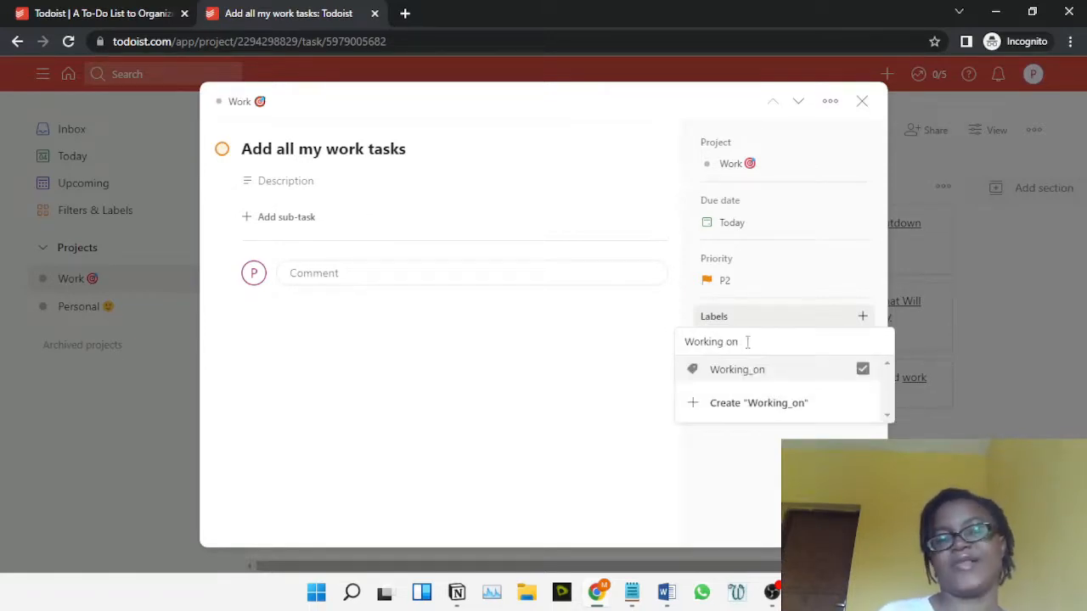
- Create a second label, "1 hour", and apply it to the same task
drag(748, 342, 681, 337)
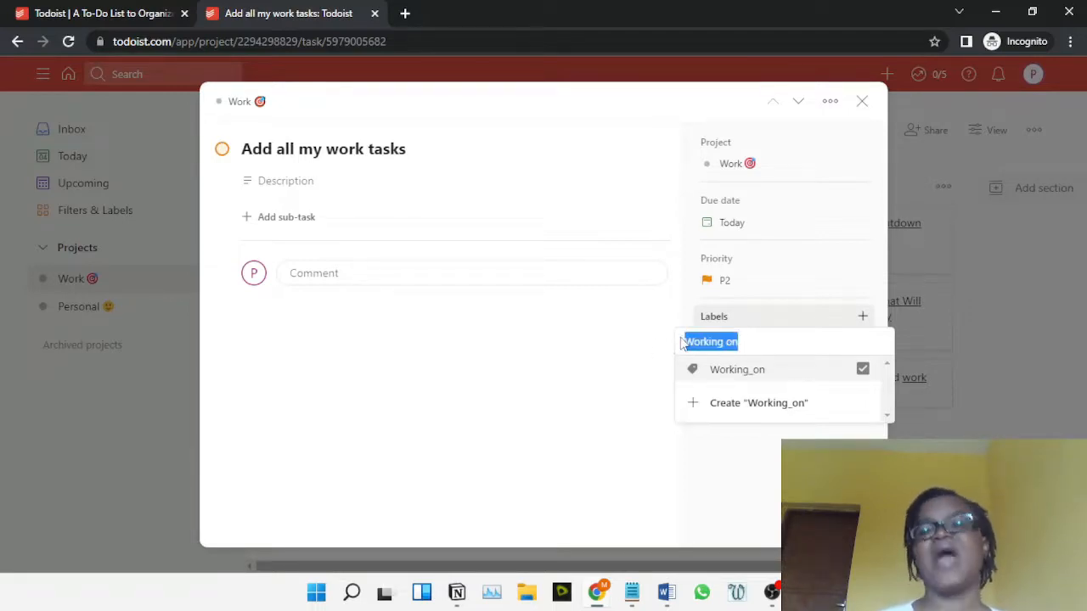
text(1_ho)
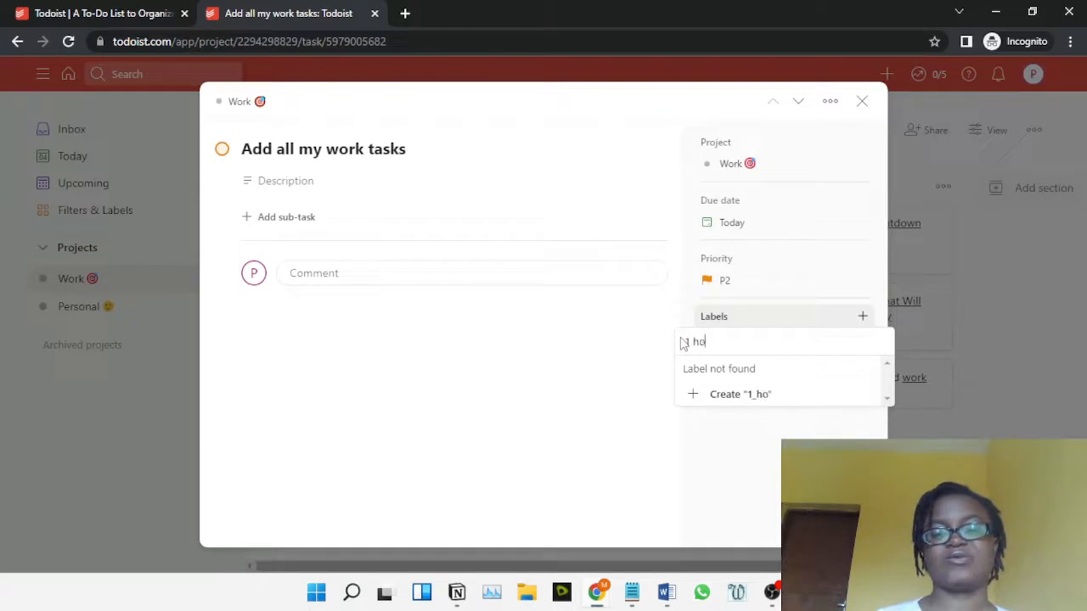
text(u)
key(BackSpace)
key(BackSpace)
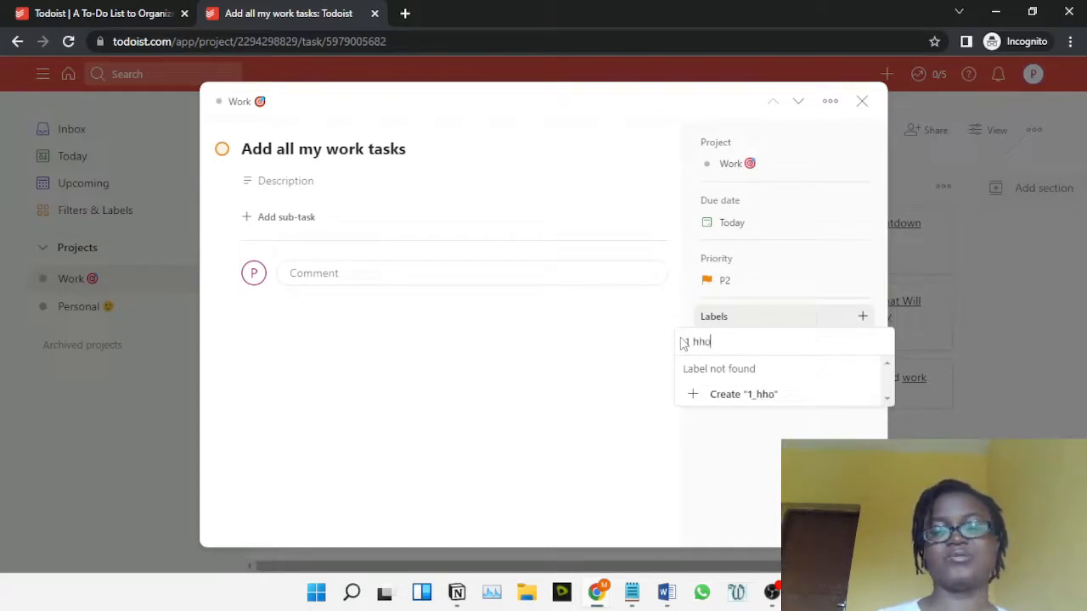
text(our)
click(767, 398)
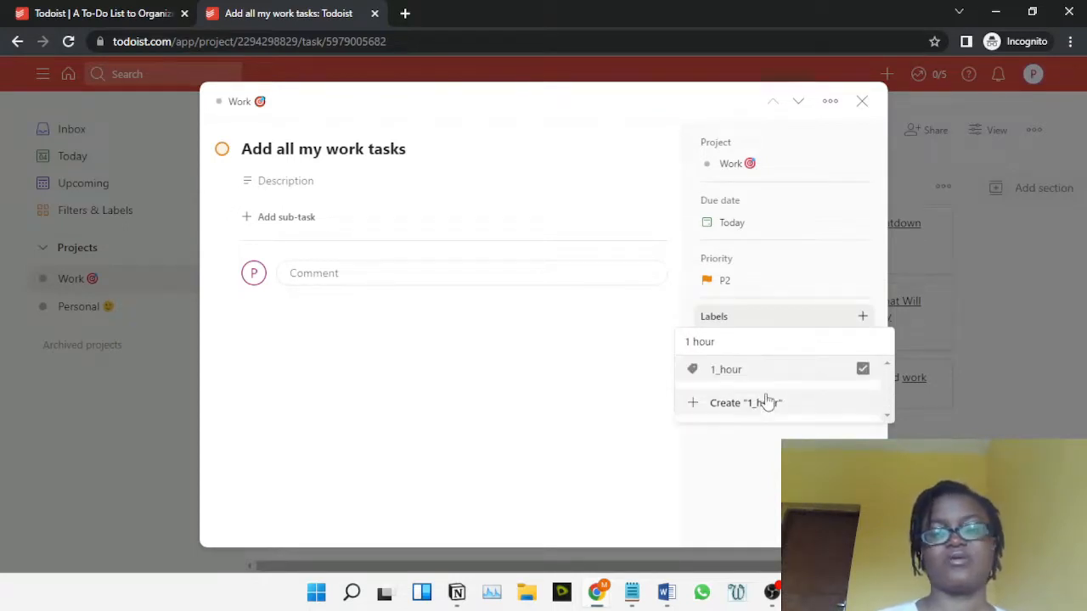
key(Escape)
- Try to add a reminder to the task and close the task details
click(862, 382)
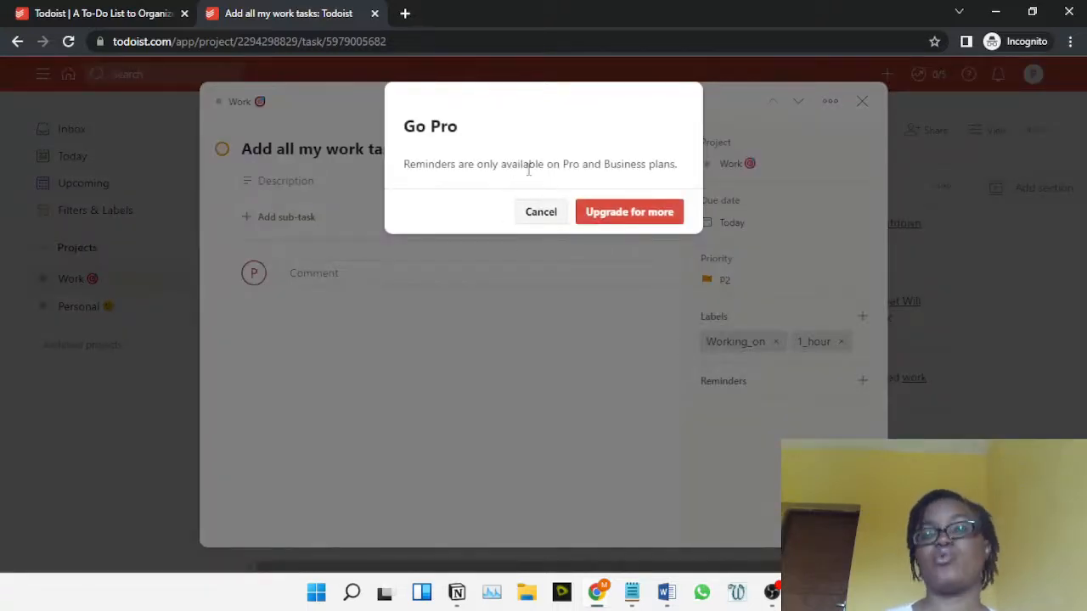
key(Escape)
key(Escape)
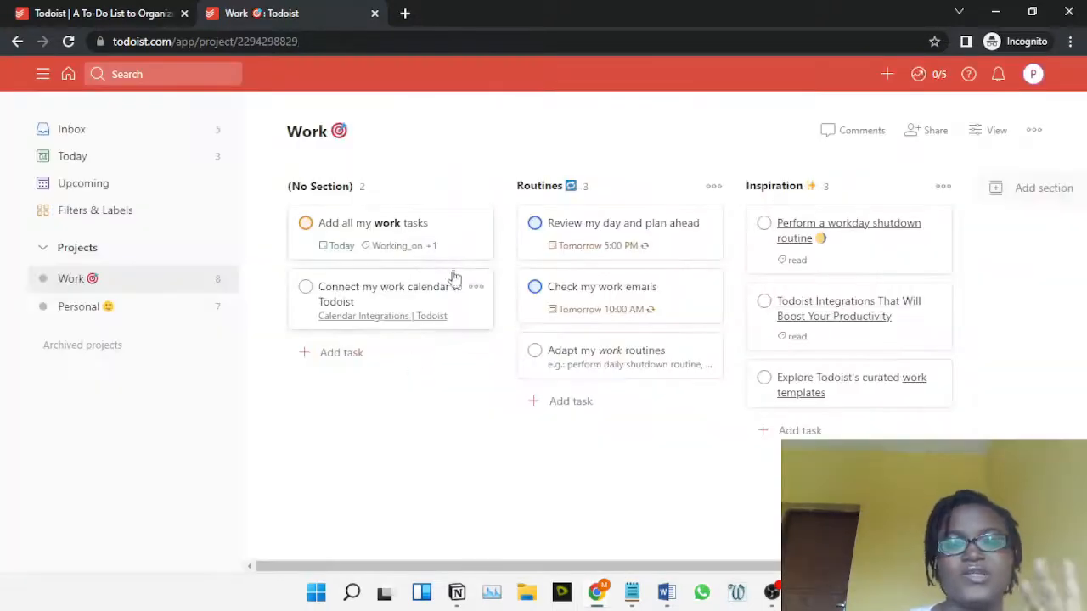
- Add a task named "Add to notion:" to the (No Section) column of the Work project
click(348, 358)
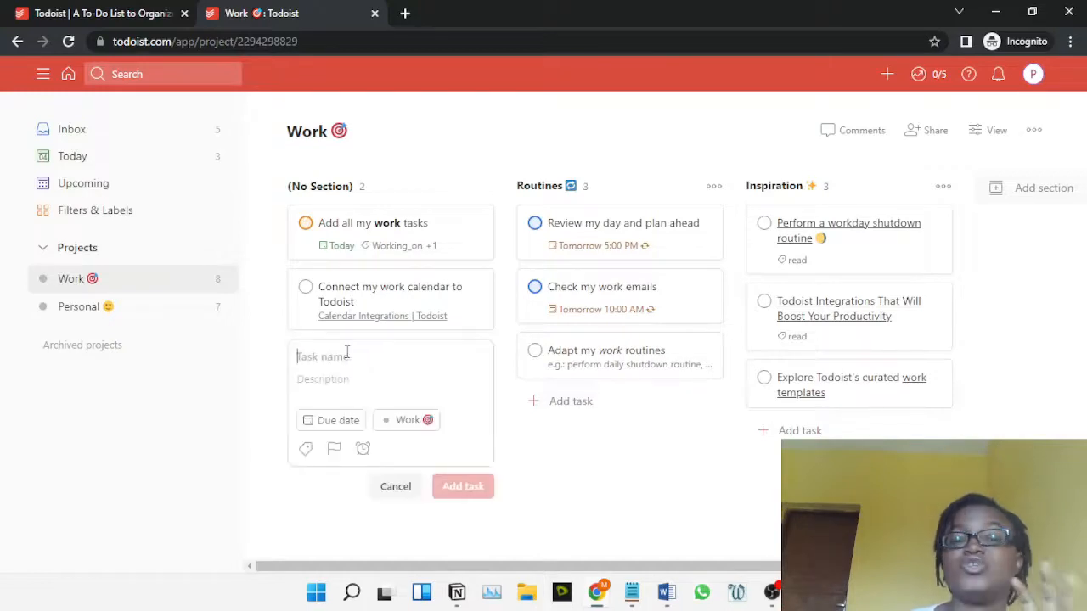
text(Add)
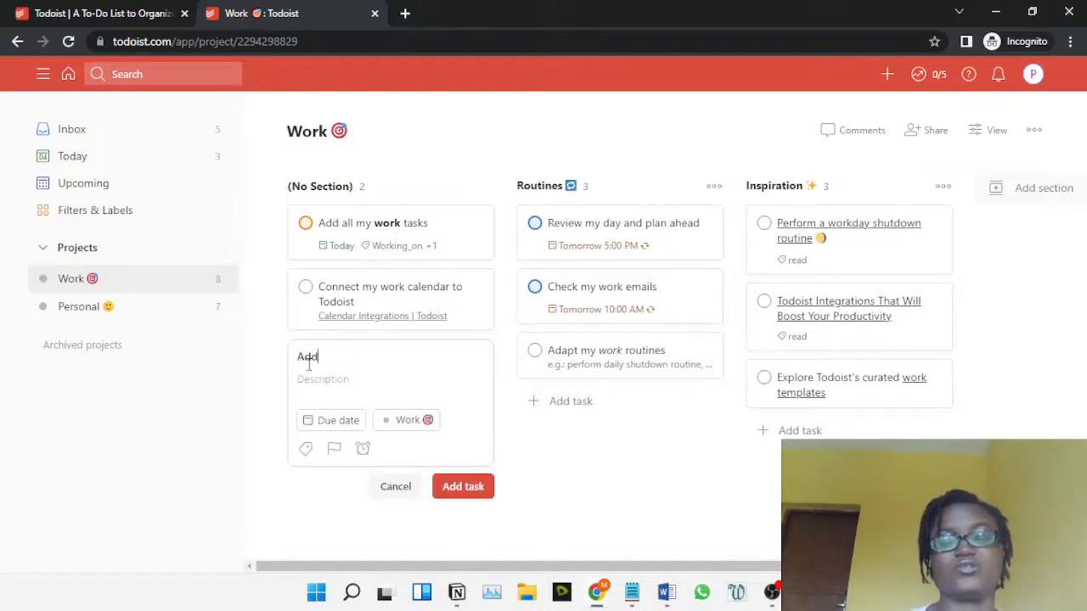
text( to notion:)
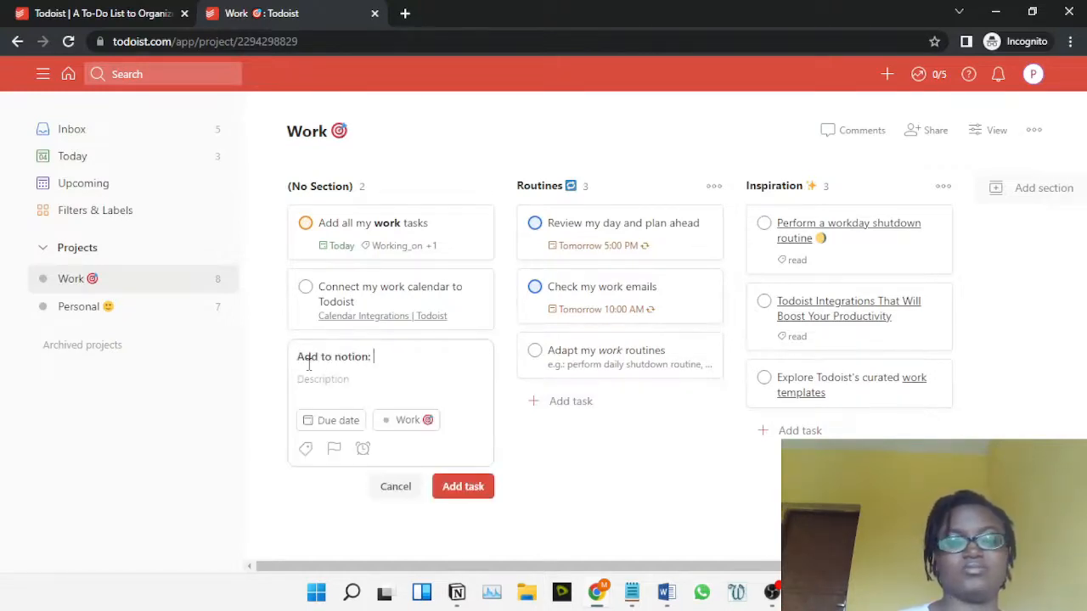
click(323, 381)
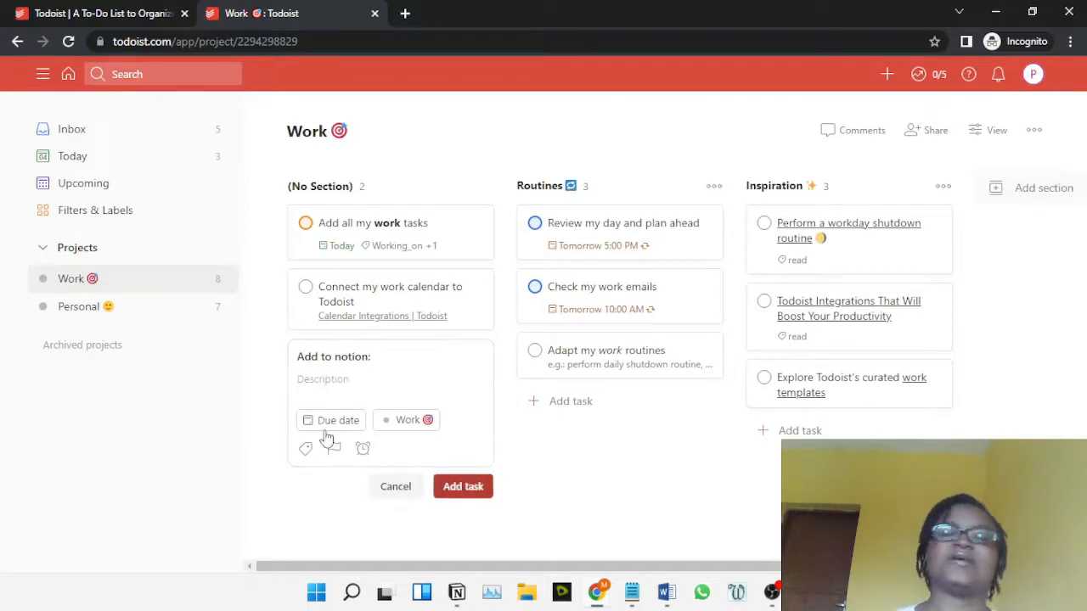
key(Return)
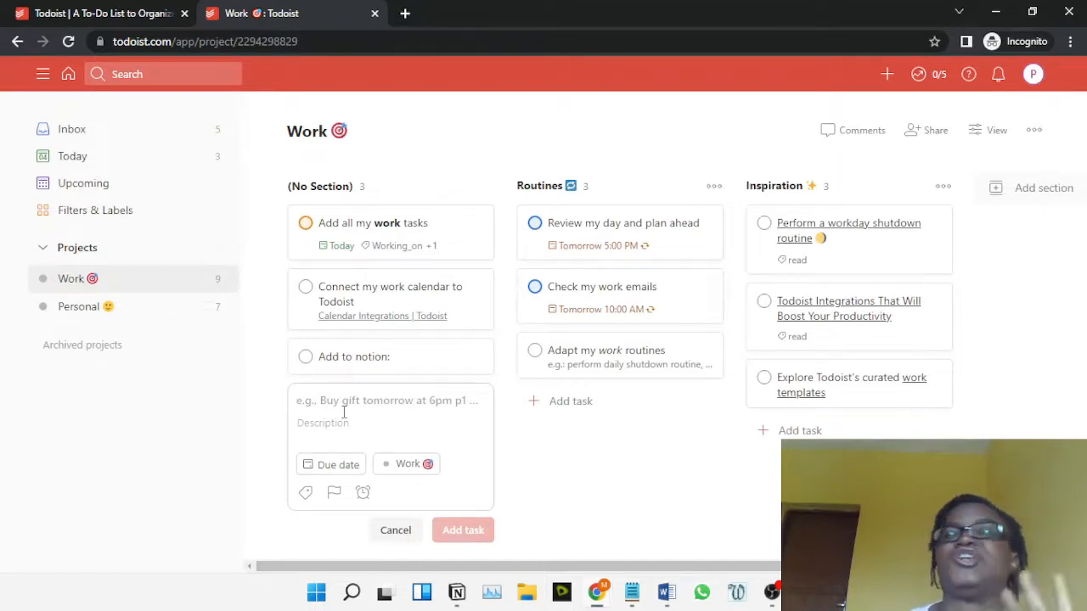
- Show the tasks due today and group them by Project
click(73, 157)
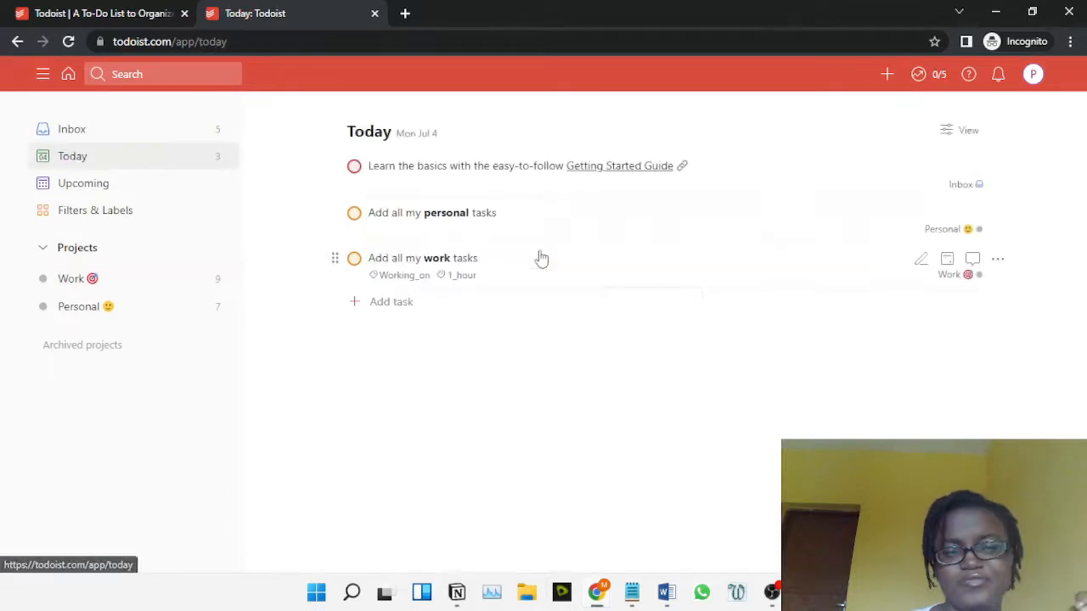
click(957, 137)
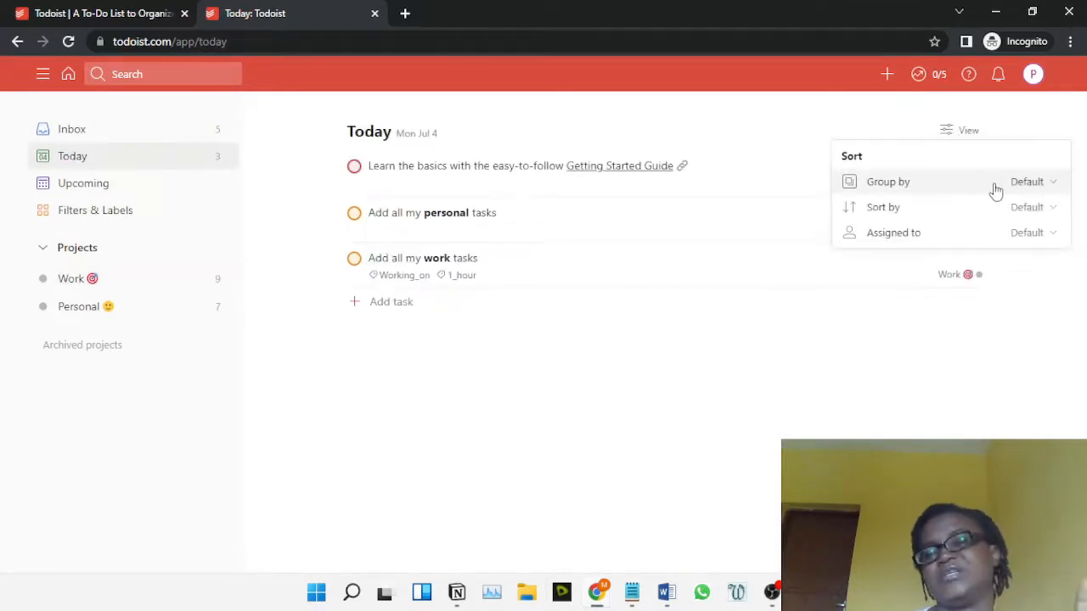
click(974, 132)
click(975, 132)
click(1046, 183)
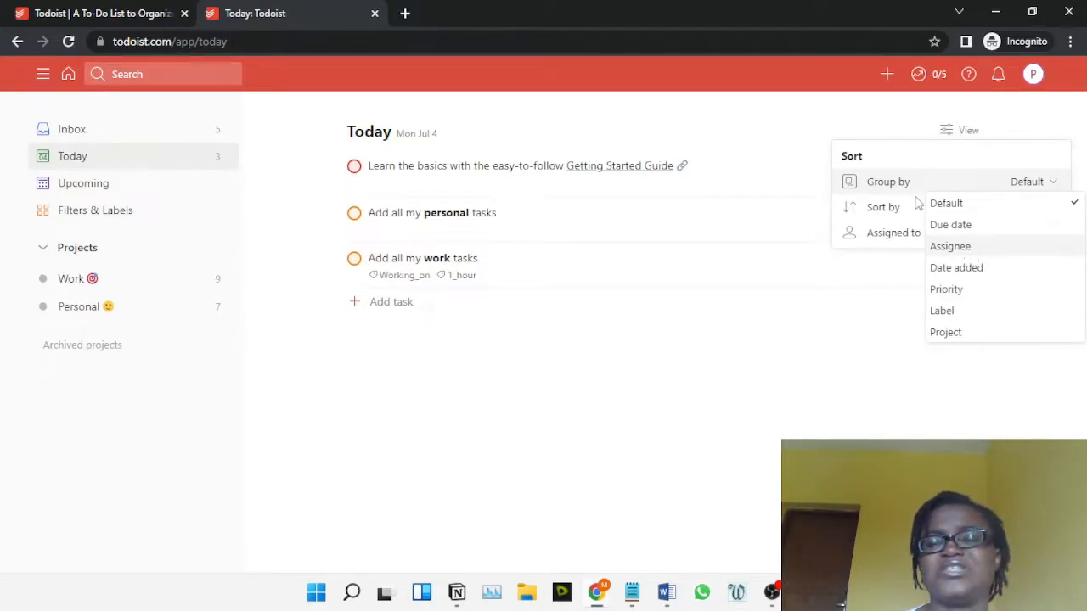
click(960, 334)
click(966, 185)
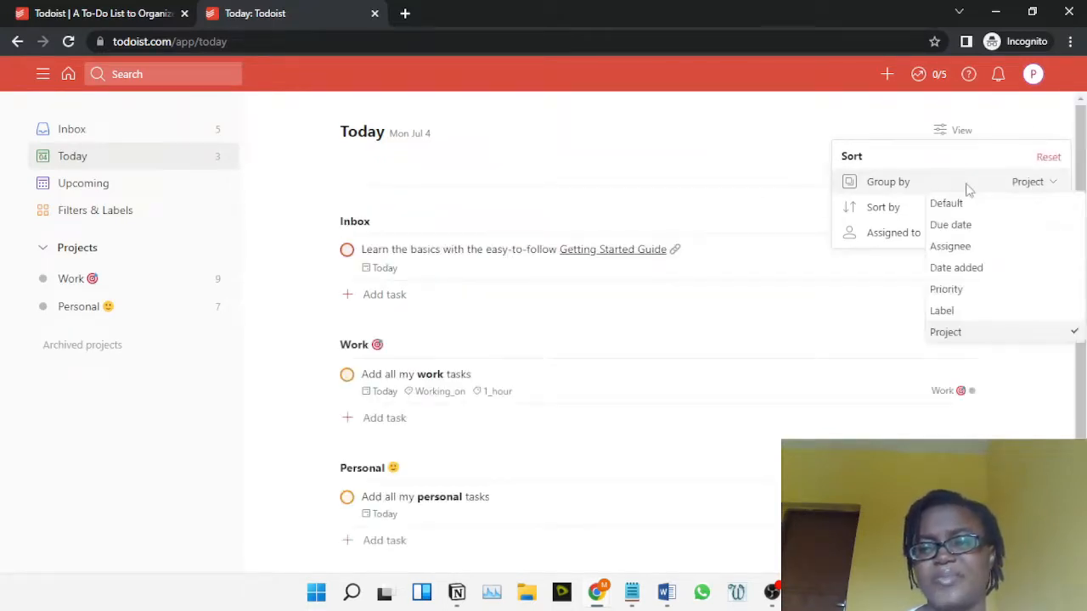
- Try grouping today's tasks by Priority, by Date added and by Due date
click(946, 290)
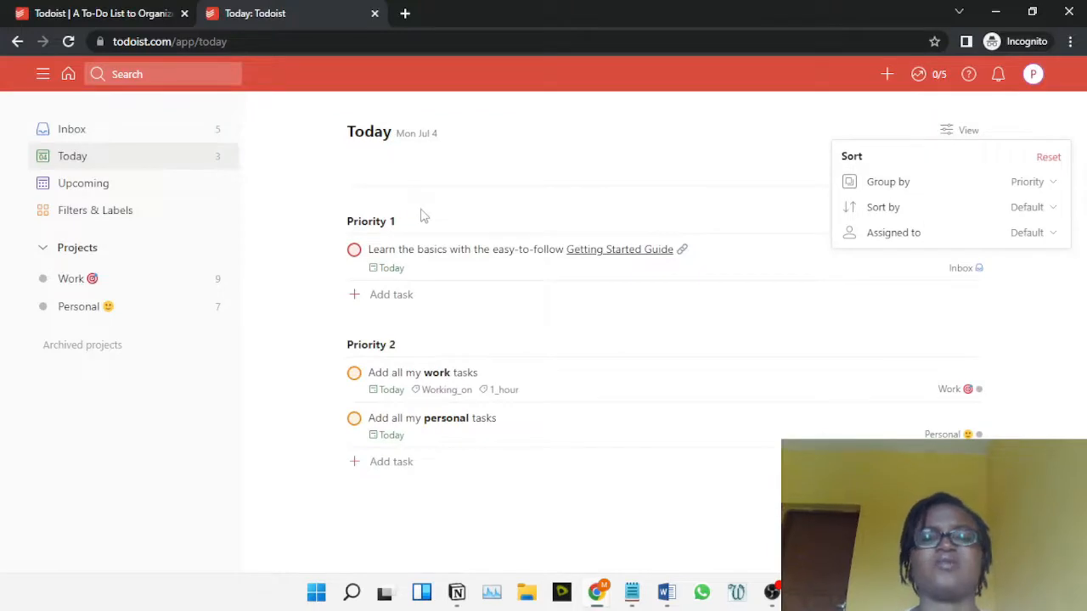
click(968, 186)
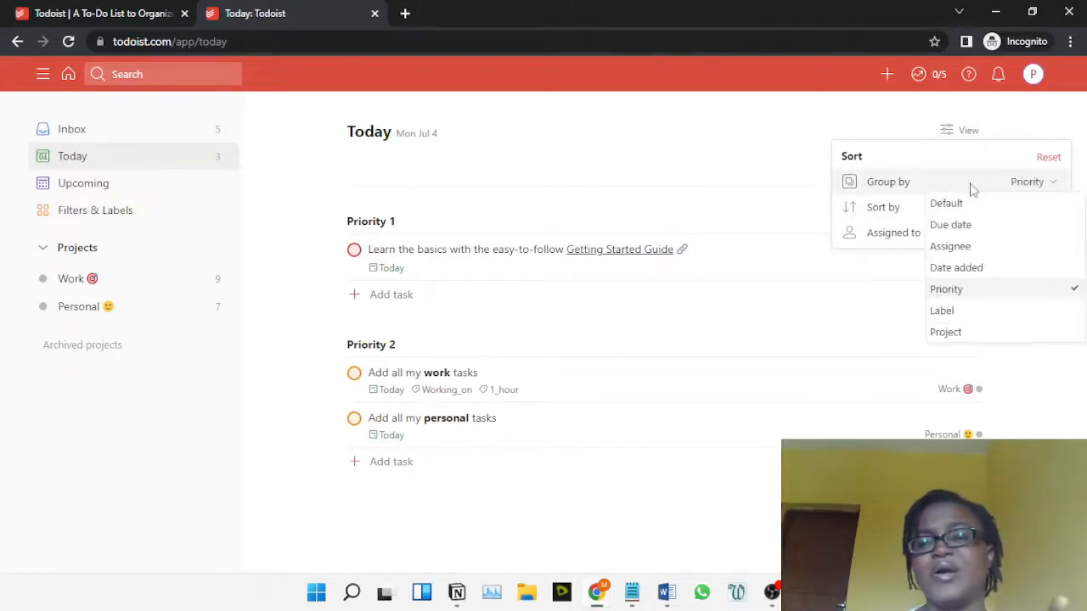
click(951, 271)
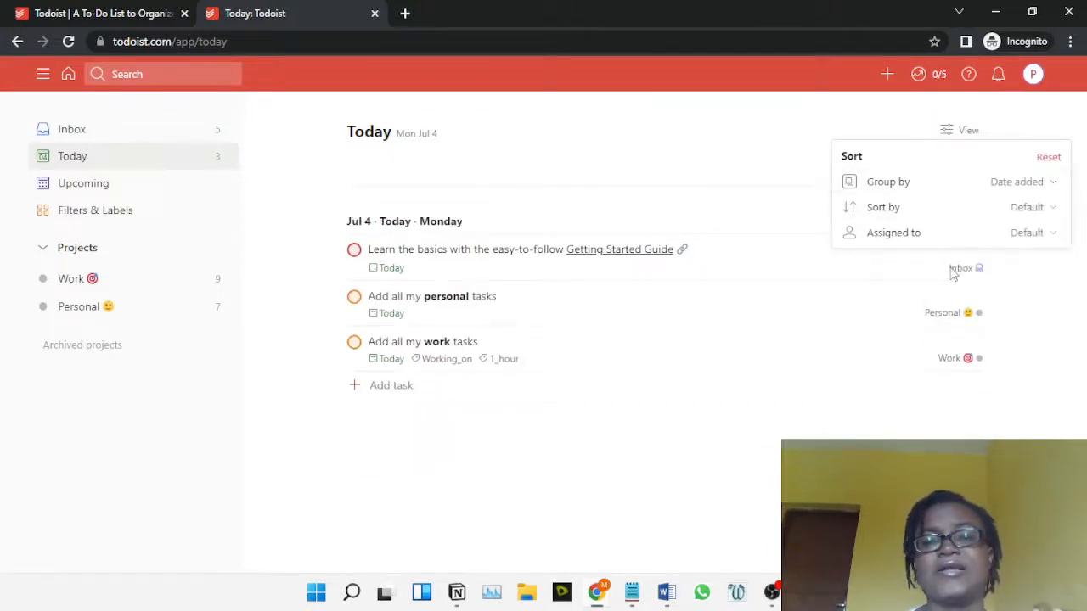
click(1018, 182)
click(957, 225)
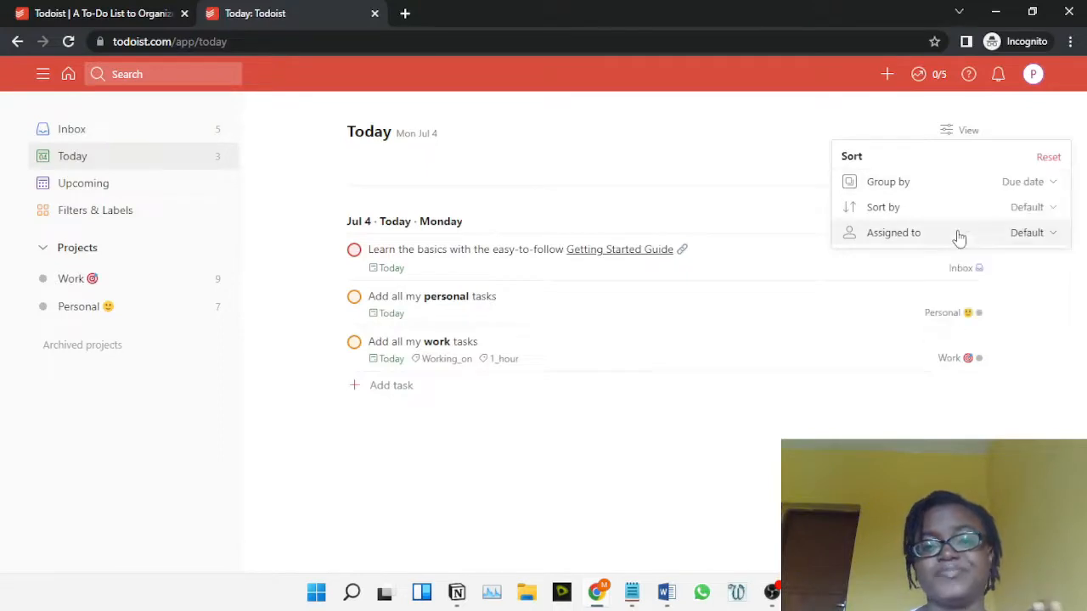
click(612, 466)
- Reschedule the task "Add all my work tasks" to next Monday and close its details
click(476, 360)
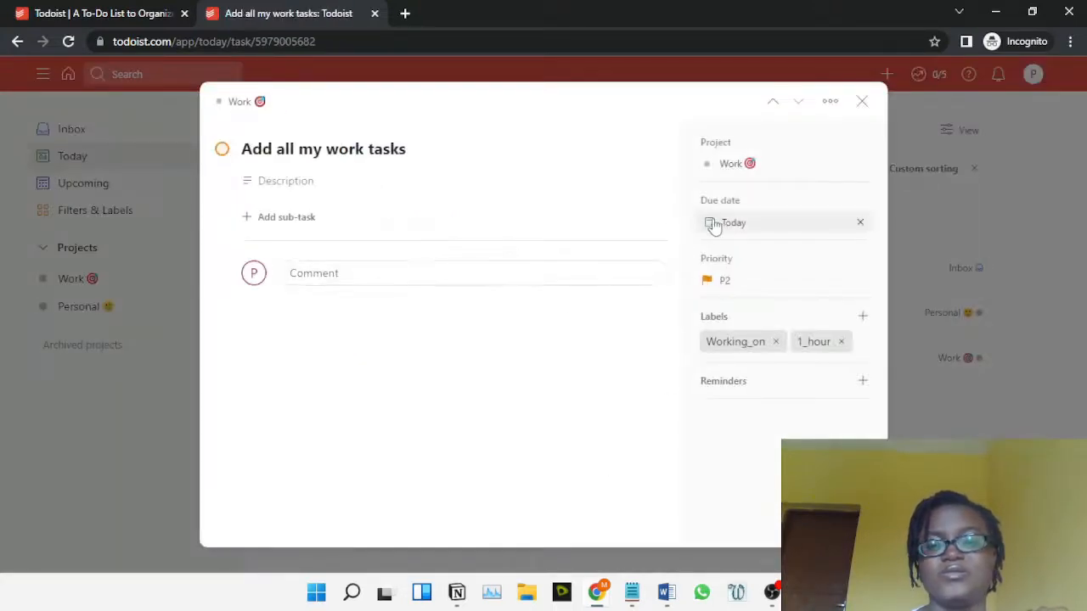
click(718, 222)
click(541, 317)
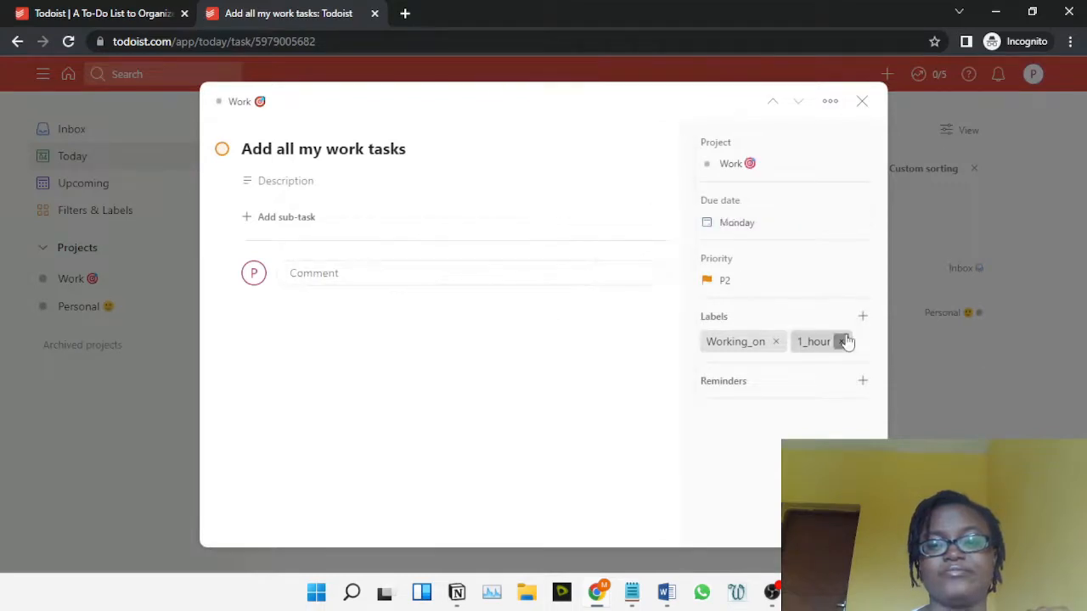
click(860, 102)
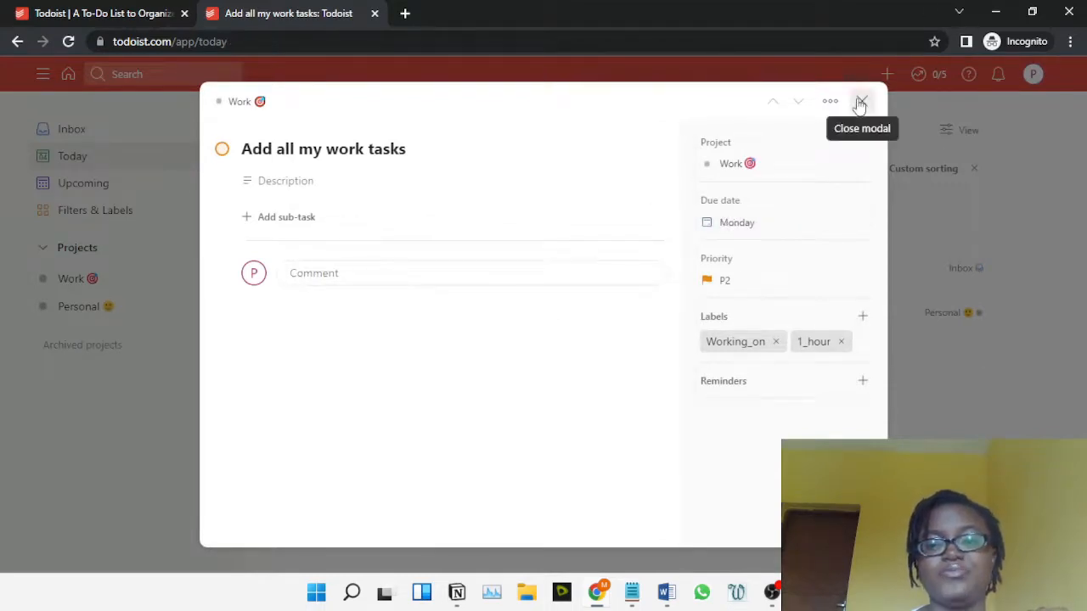
drag(1073, 290, 1063, 253)
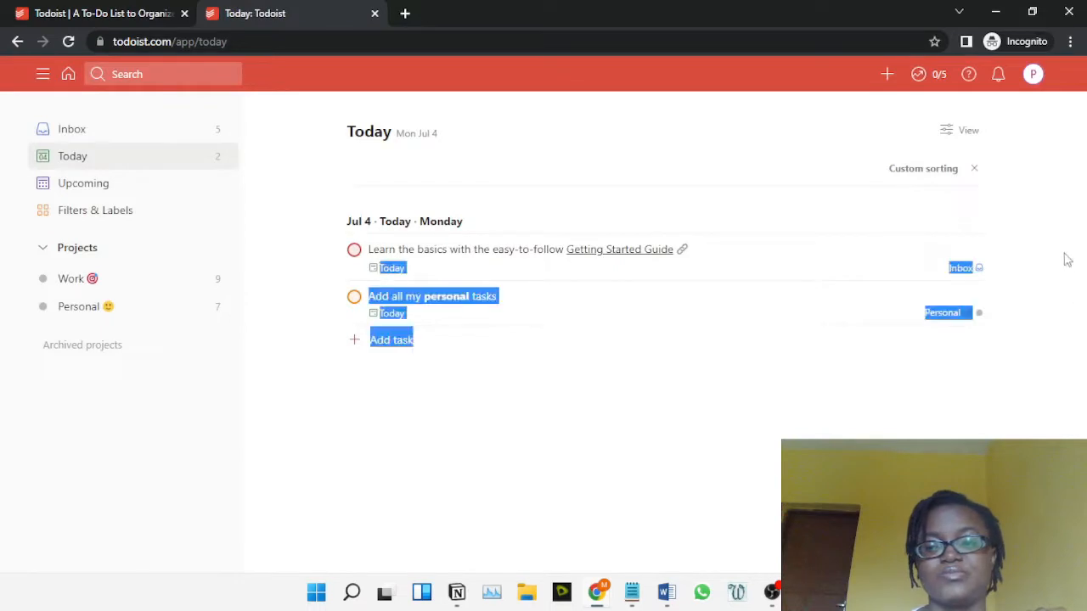
click(308, 481)
- Look through the Upcoming schedule for July 2022 and return to the first days of the month
click(94, 183)
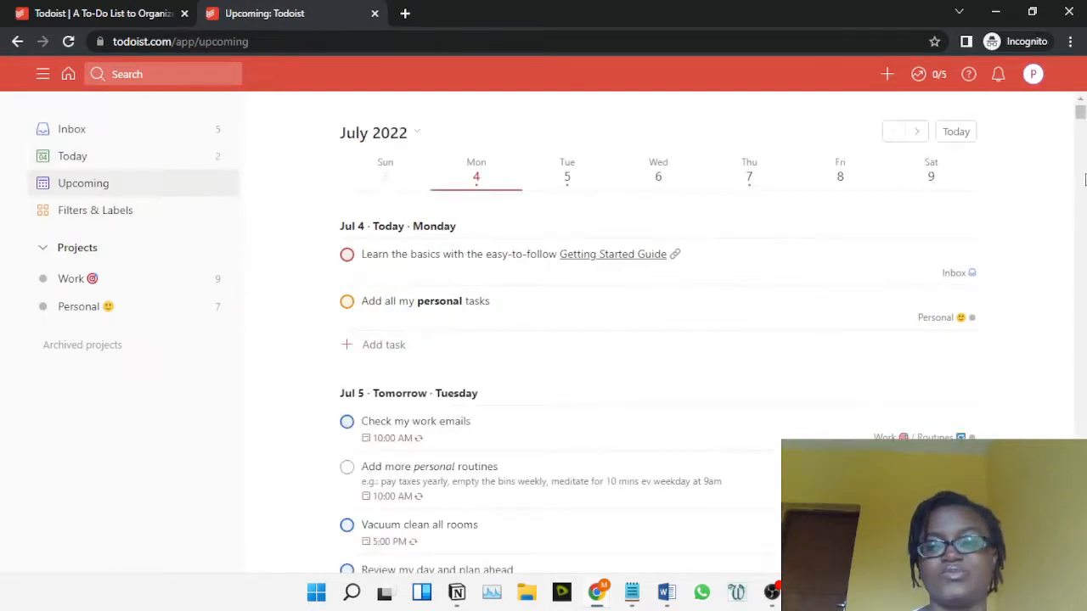
scroll(721, 337, down, 6)
scroll(657, 357, down, 20)
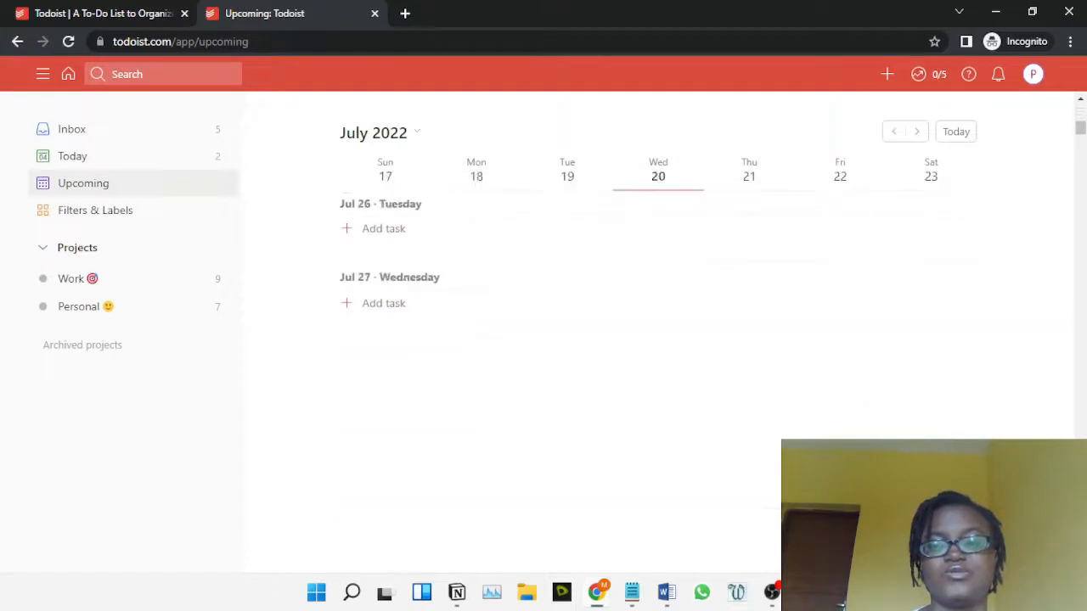
drag(1080, 134, 1083, 108)
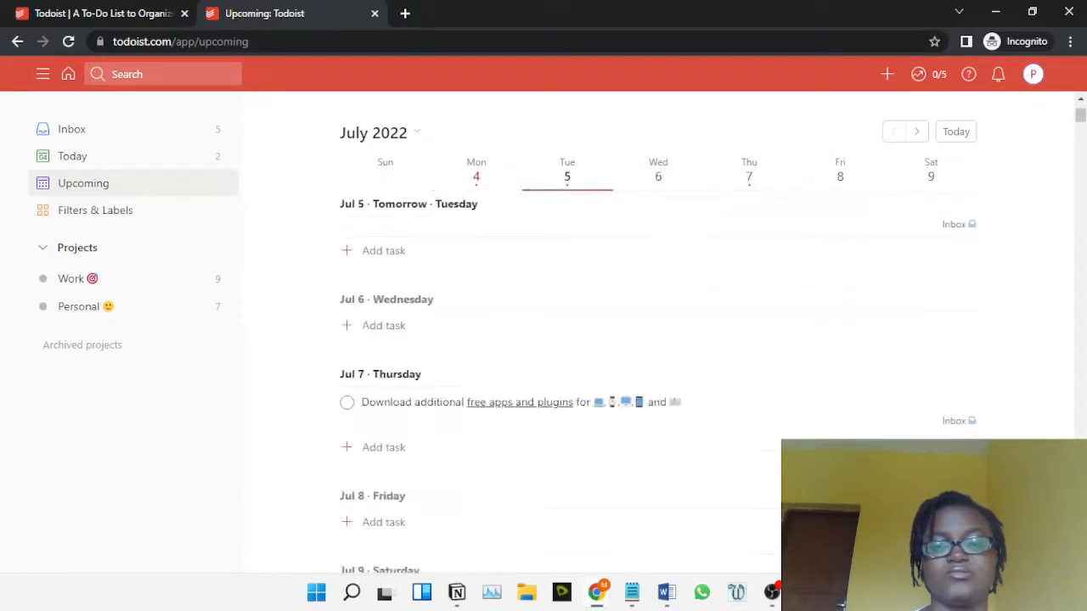
- Show the tasks due today and set their grouping back to Default
click(157, 160)
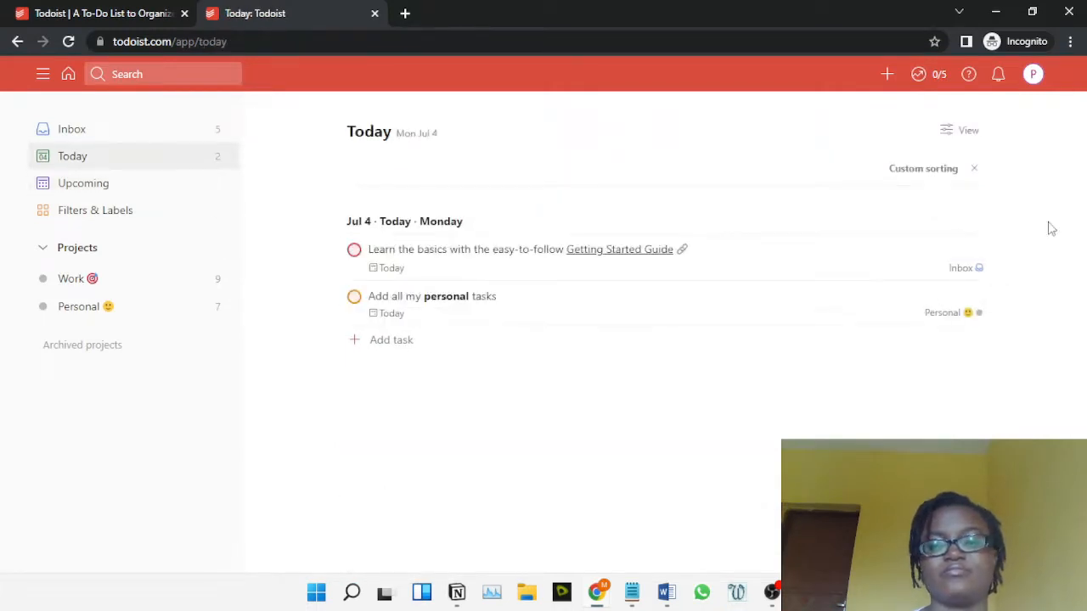
click(944, 131)
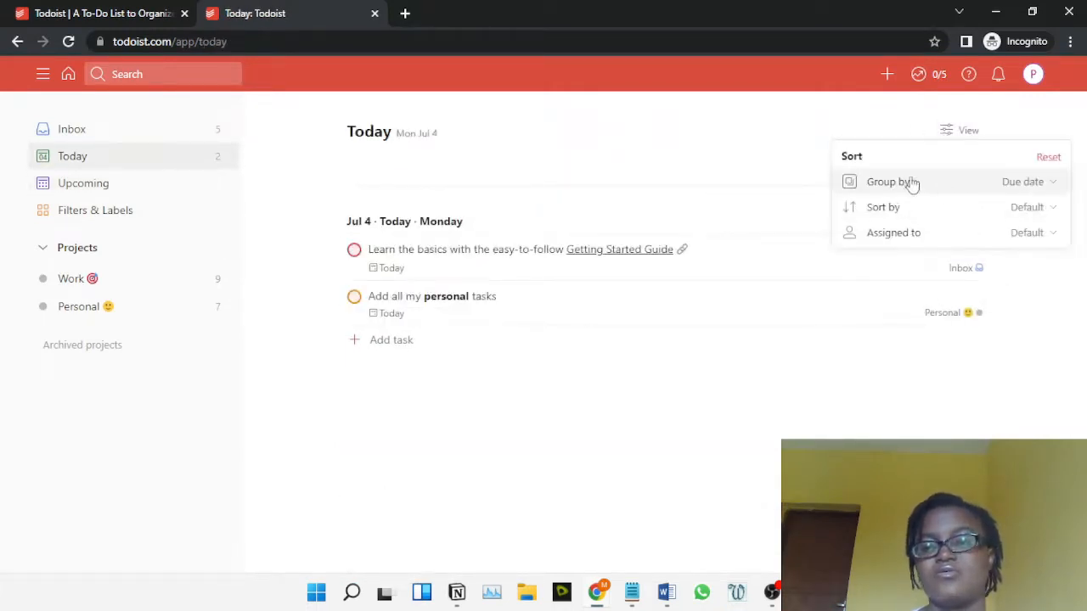
click(1006, 183)
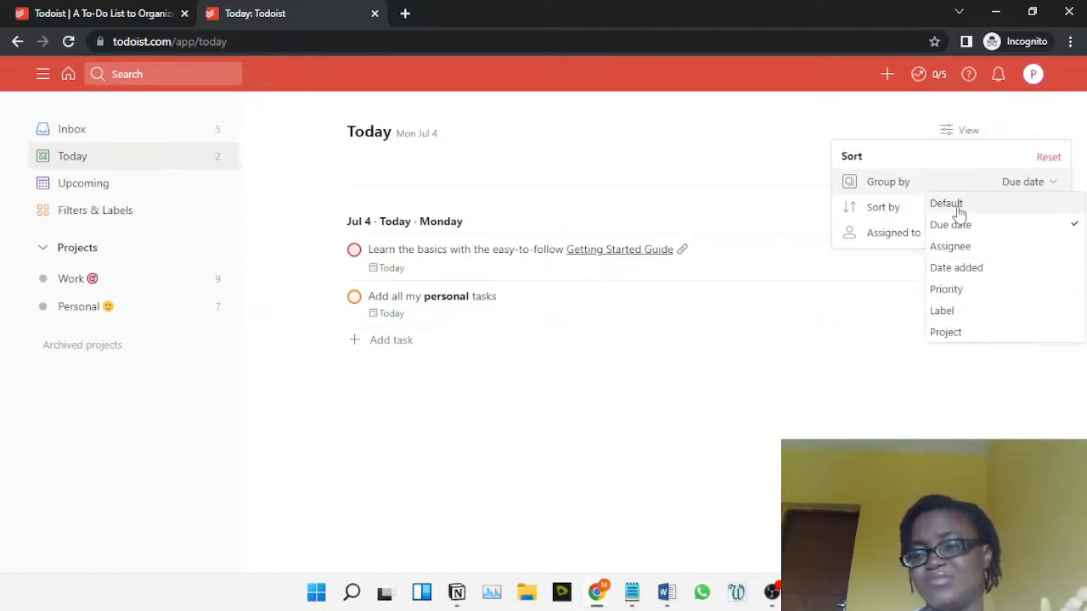
click(958, 208)
- Try sorting today's tasks by Priority and by Date added, view the assignee options, and reset the view settings
click(1044, 219)
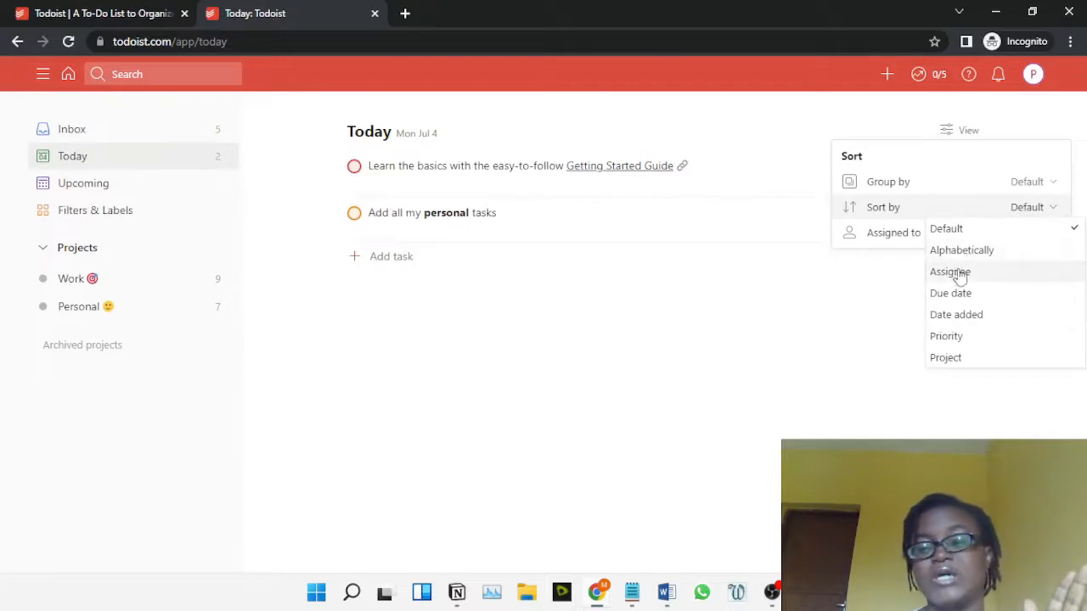
click(955, 337)
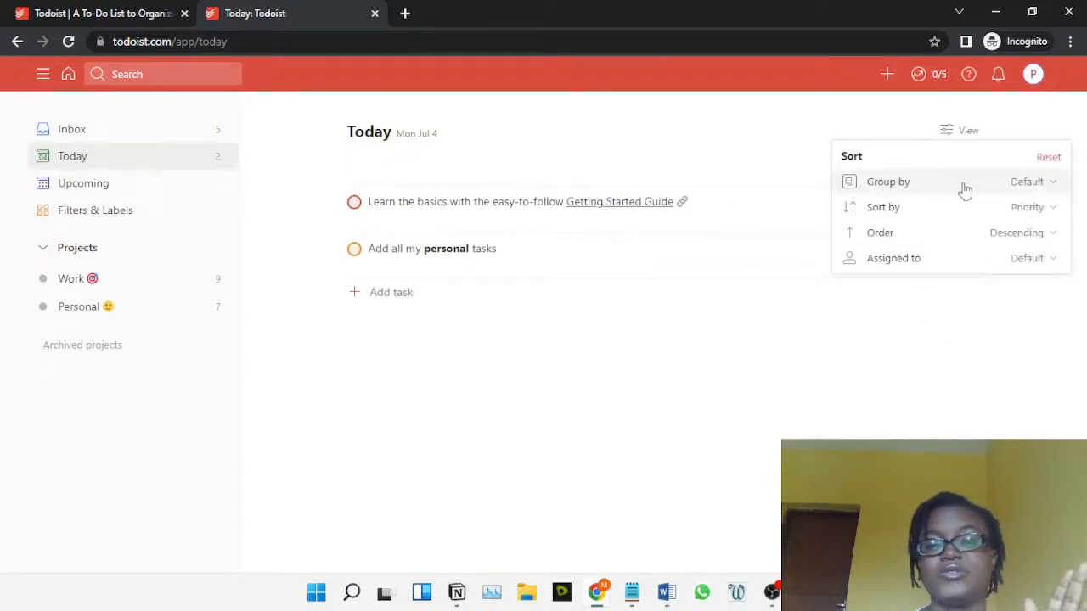
click(1043, 209)
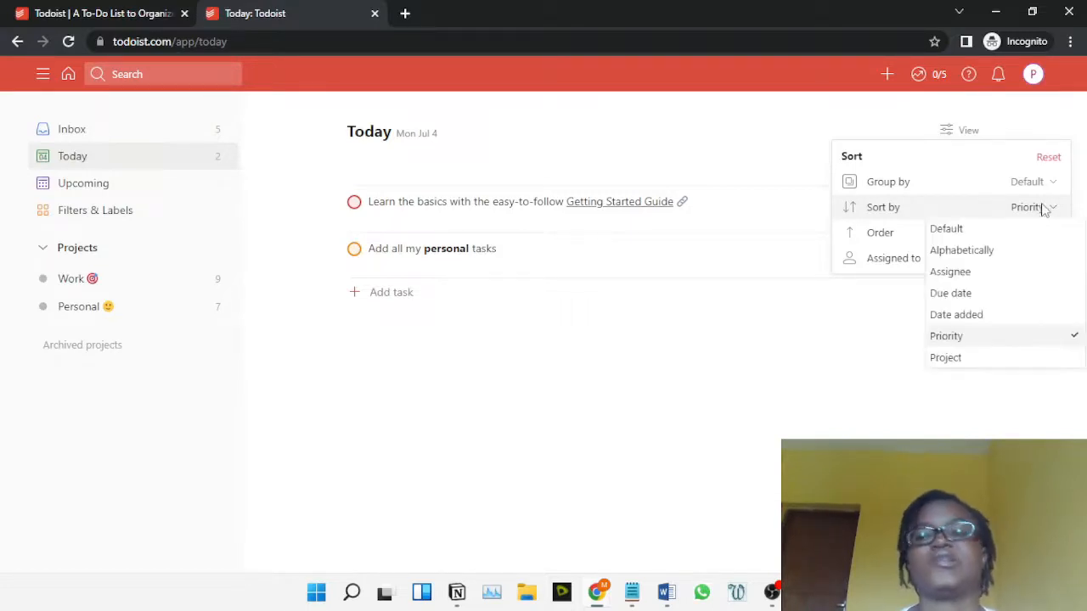
click(974, 314)
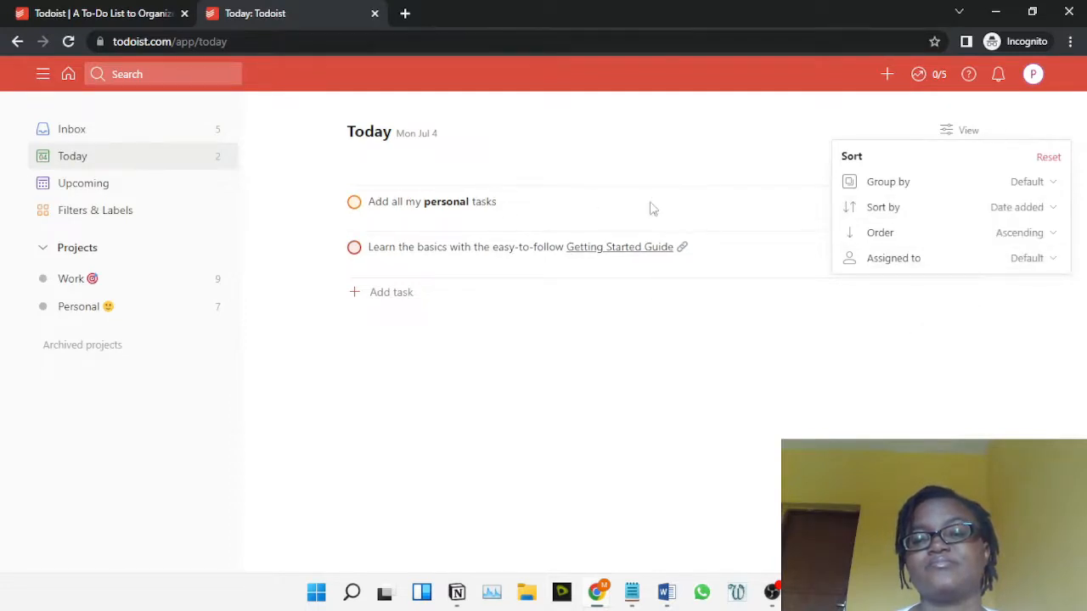
click(1037, 259)
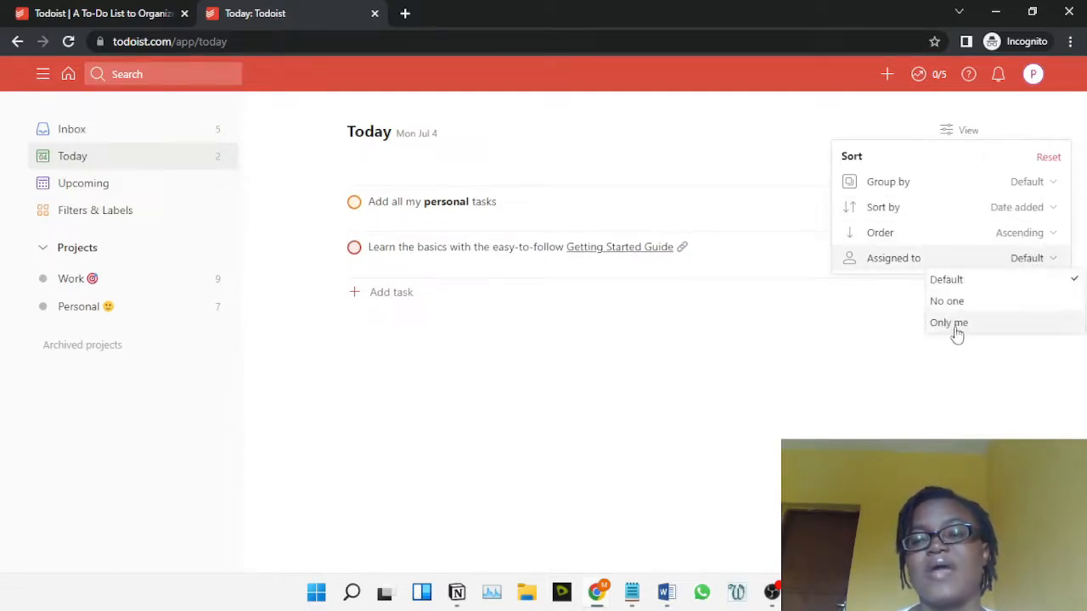
click(1038, 253)
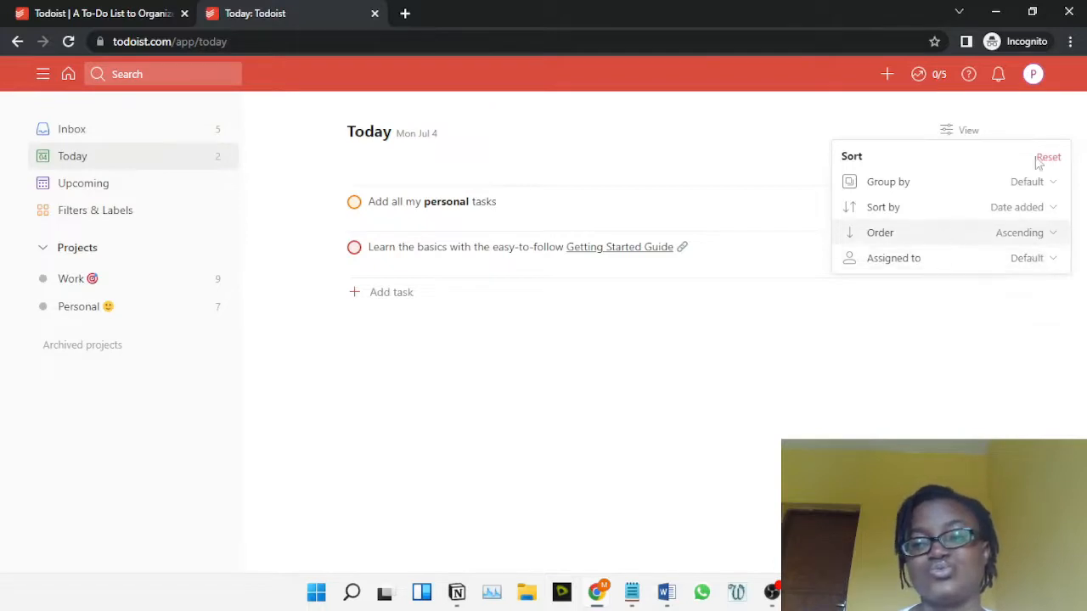
click(1049, 160)
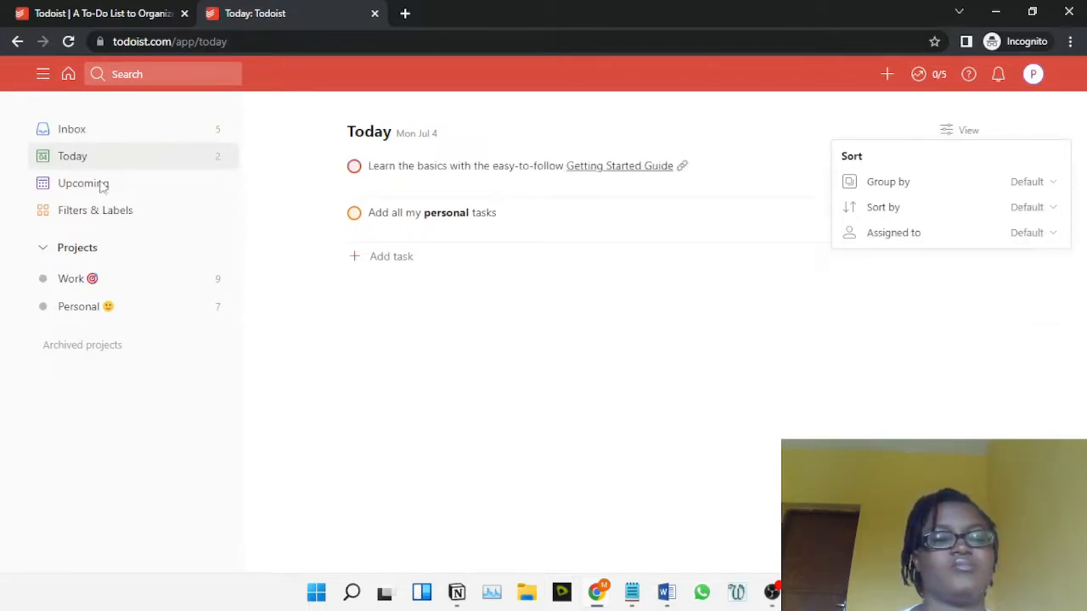
- Review the Inbox tasks in each priority group
click(161, 139)
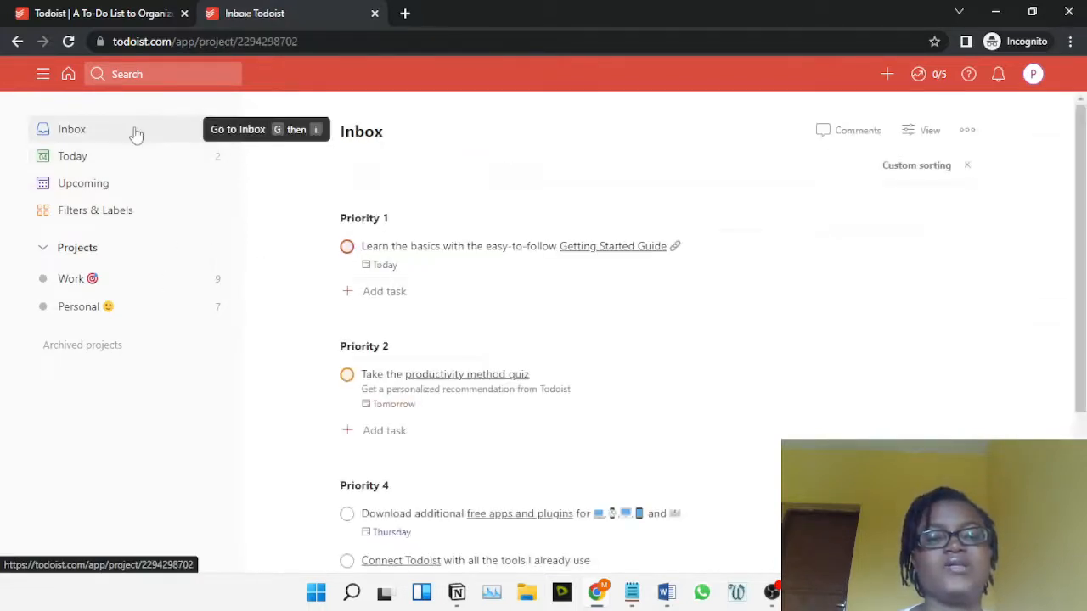
scroll(1070, 357, down, 3)
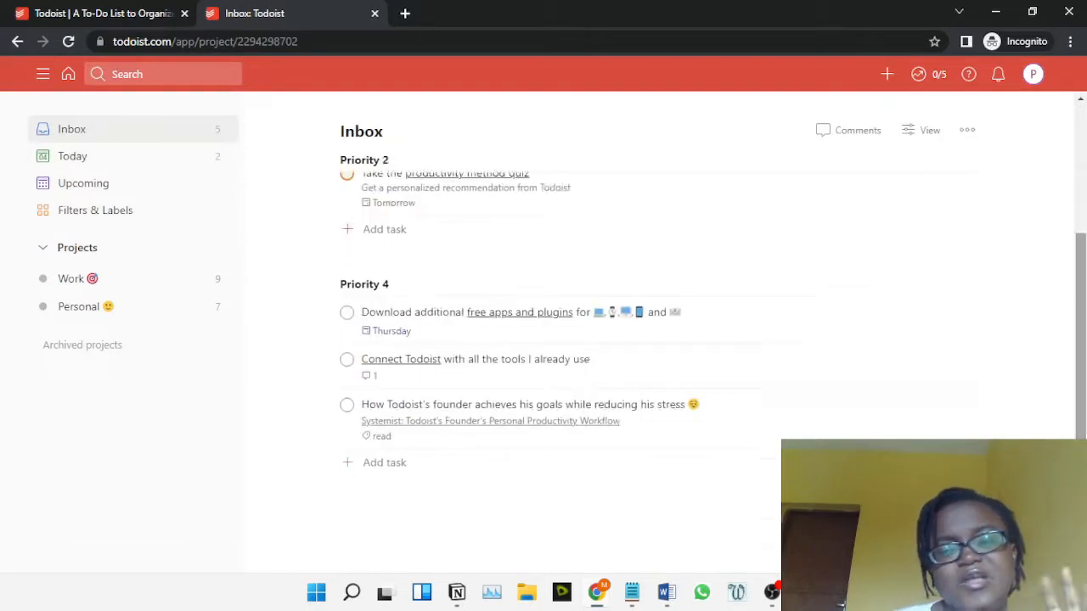
scroll(658, 339, up, 3)
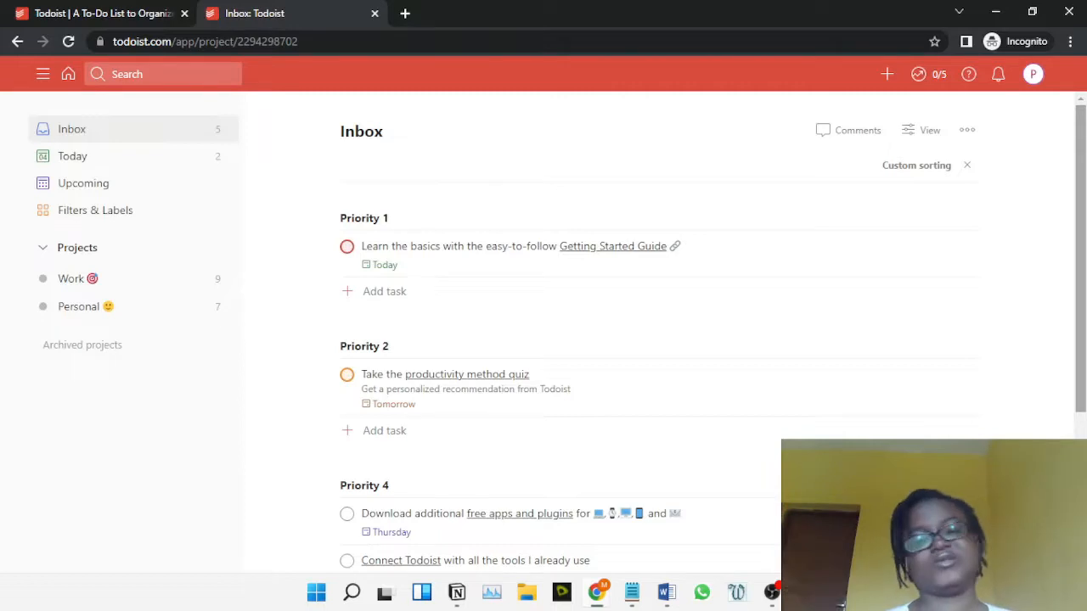
scroll(561, 340, down, 3)
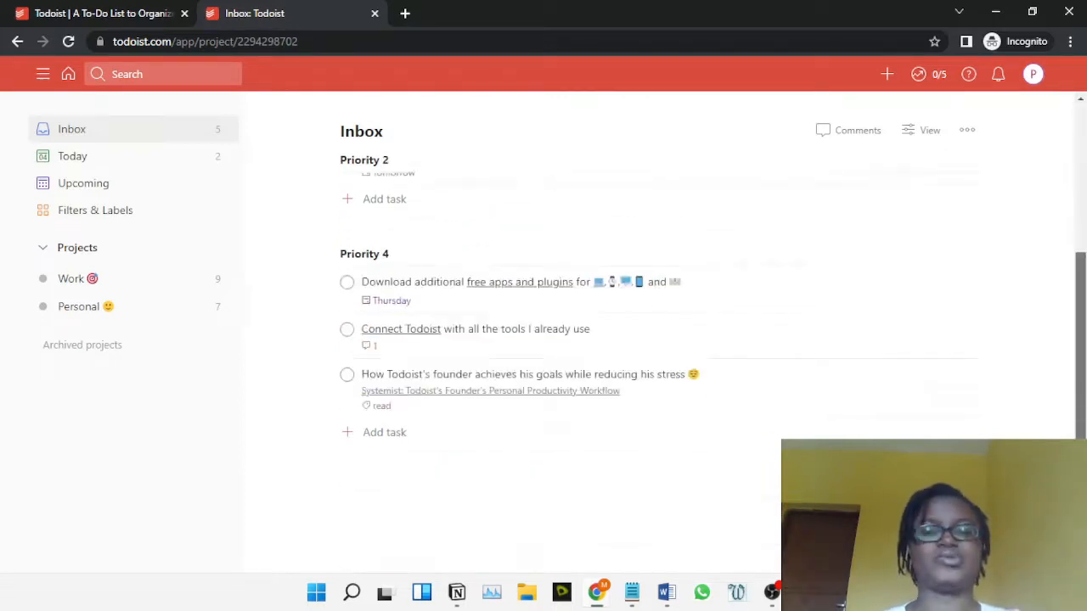
scroll(600, 388, up, 1)
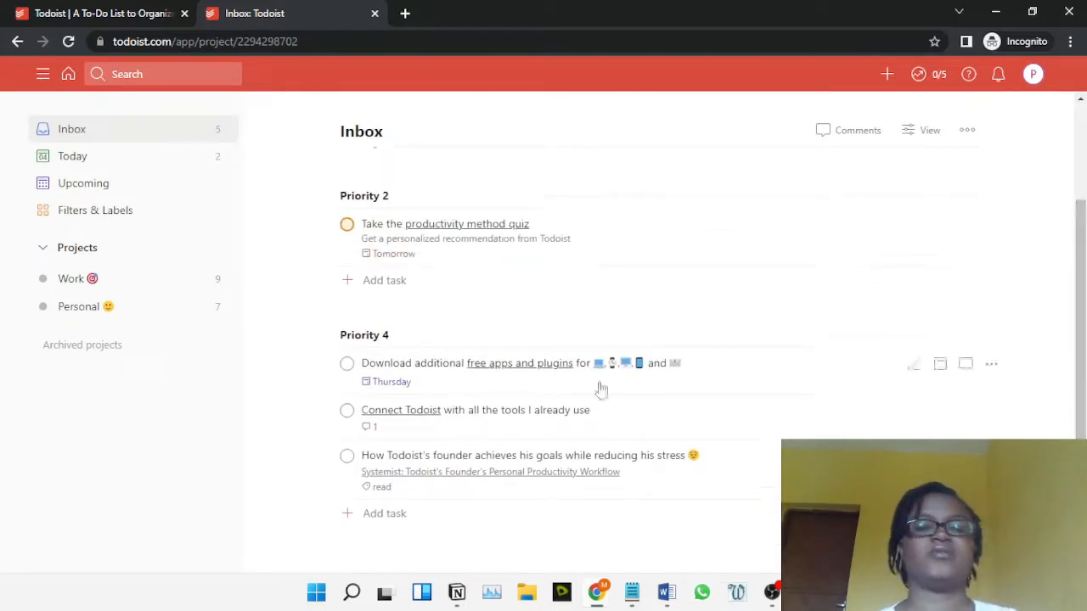
- View the details and due date options of the Inbox task "Connect Todoist with all the tools I already use", and close it unchanged
click(548, 412)
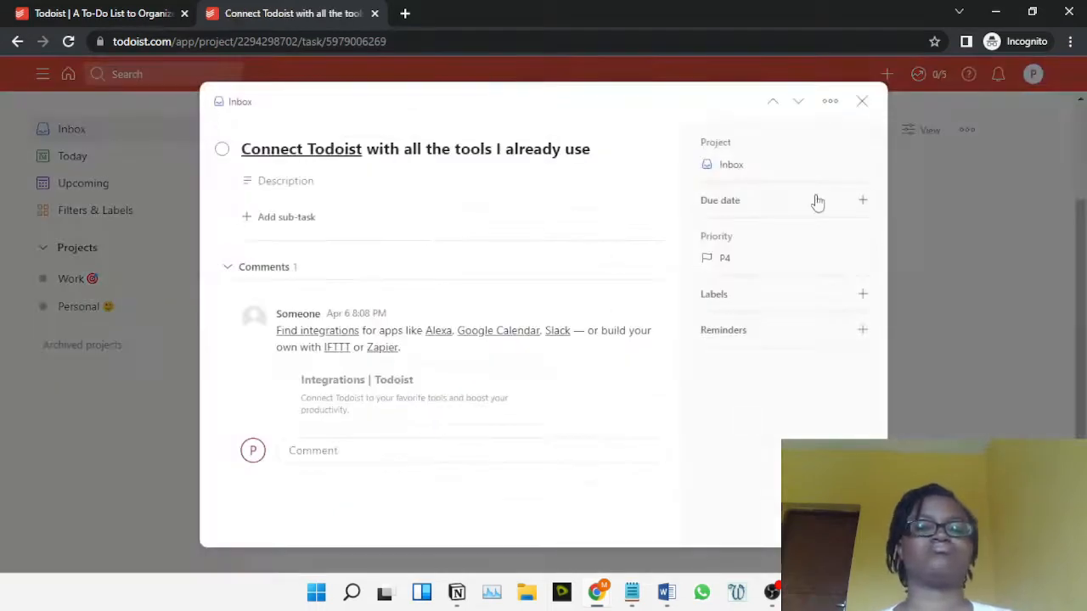
click(732, 210)
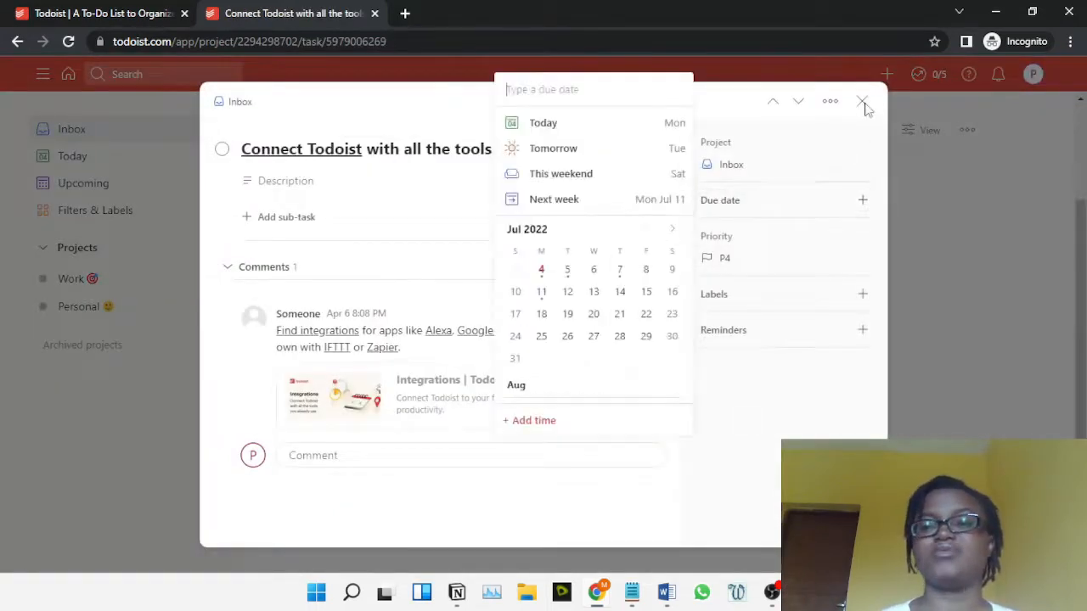
click(862, 101)
click(862, 101)
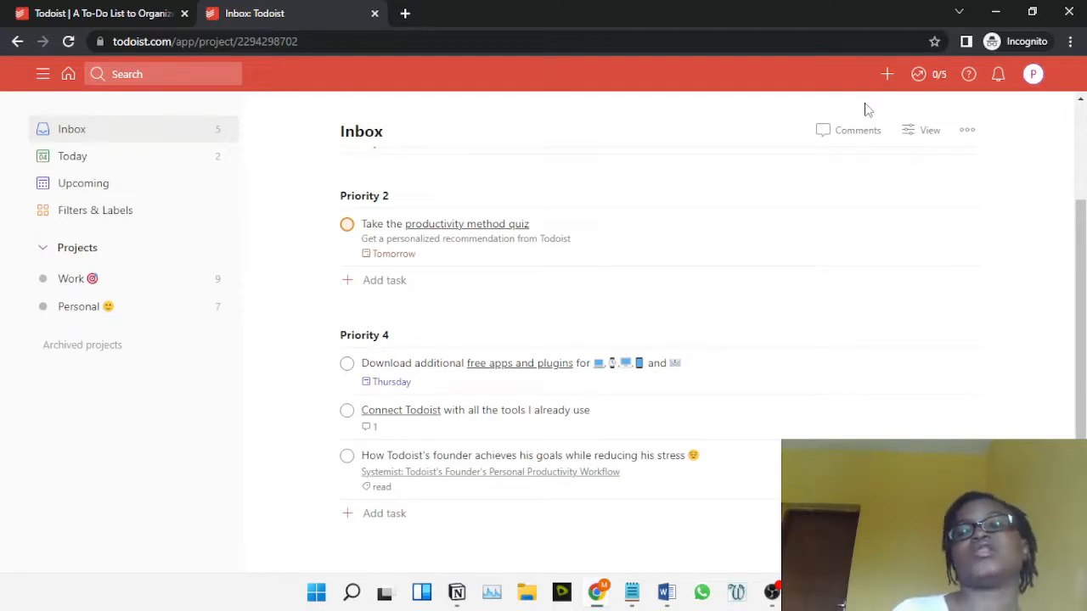
- Browse the Upcoming schedule and view the new-task form for Wednesday, July 6, without adding a task
click(100, 185)
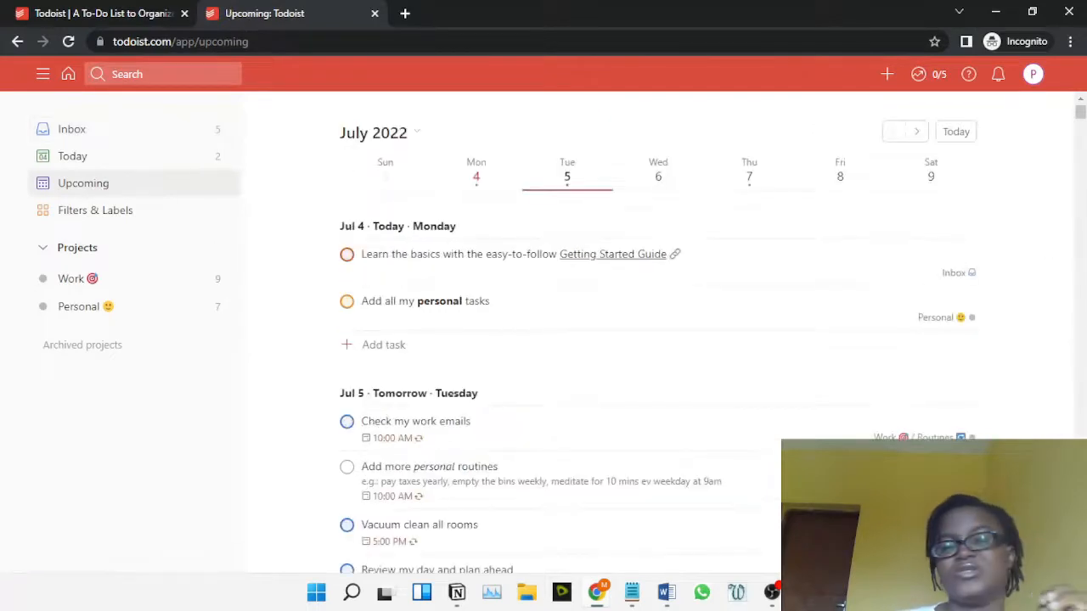
scroll(658, 373, down, 5)
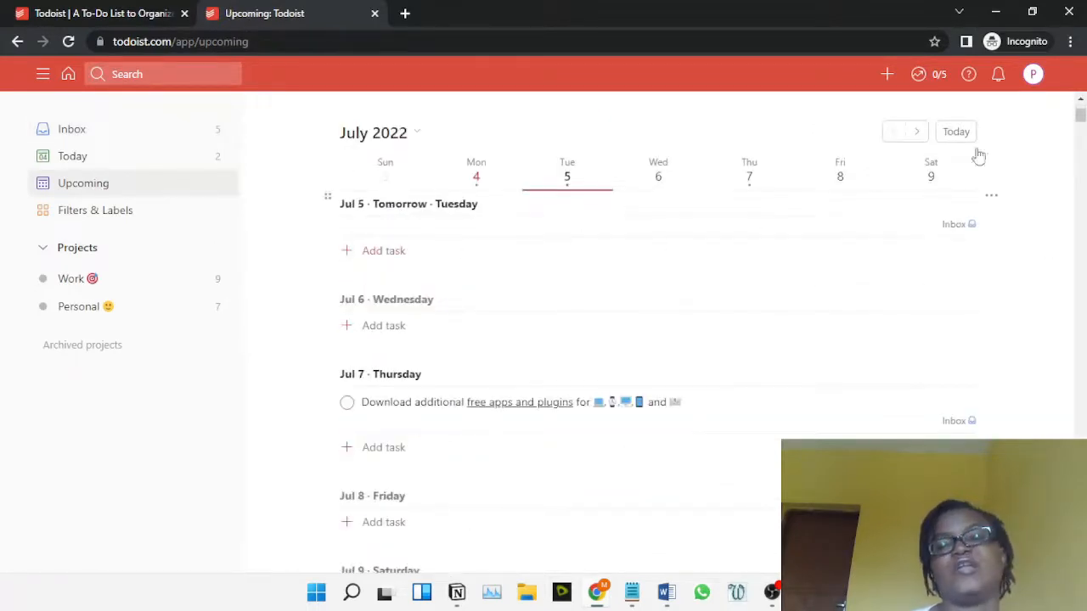
click(1081, 100)
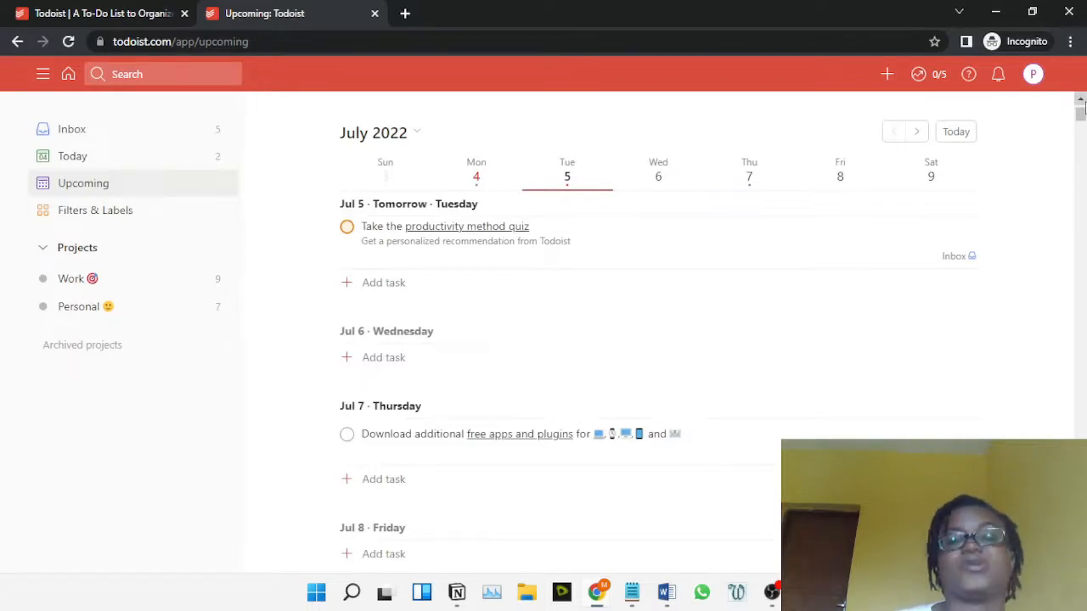
click(357, 358)
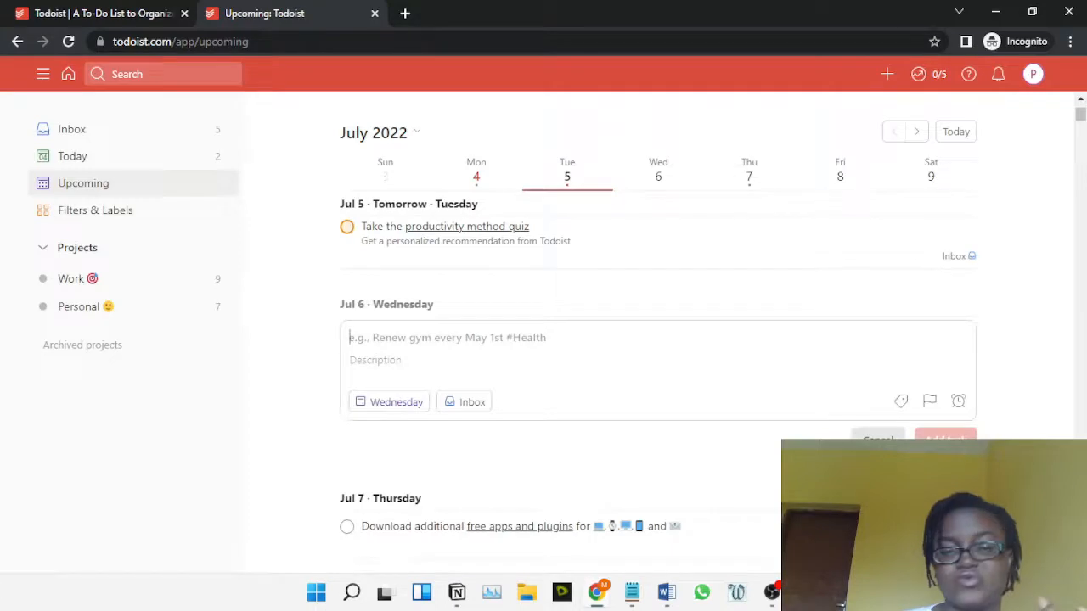
key(Escape)
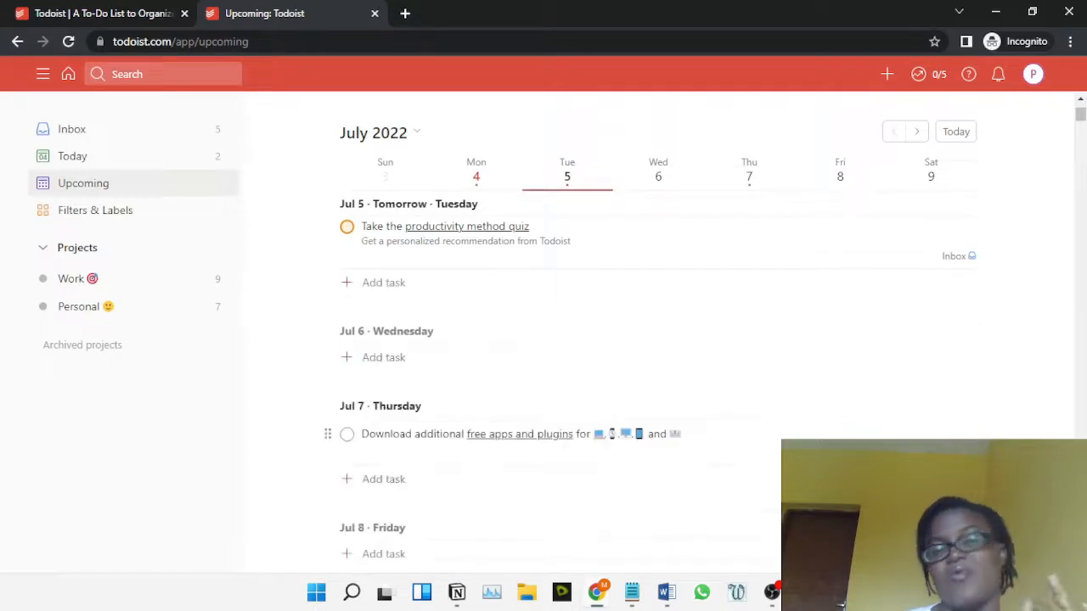
- Show the overview of filters and labels
click(129, 213)
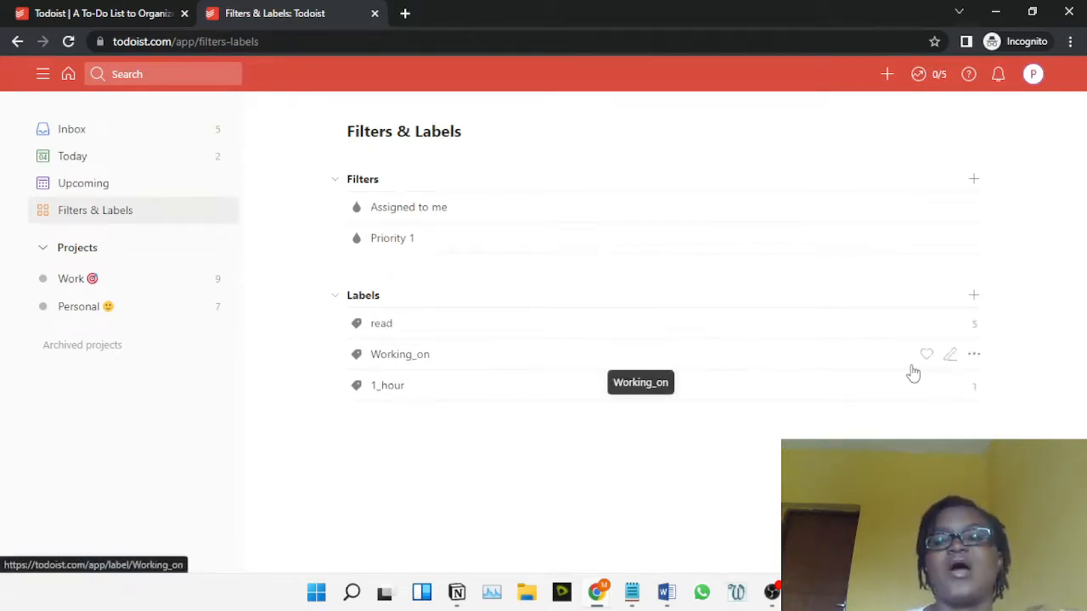
- Add a new label named "Do Whenever" and return to the filters and labels overview
click(973, 295)
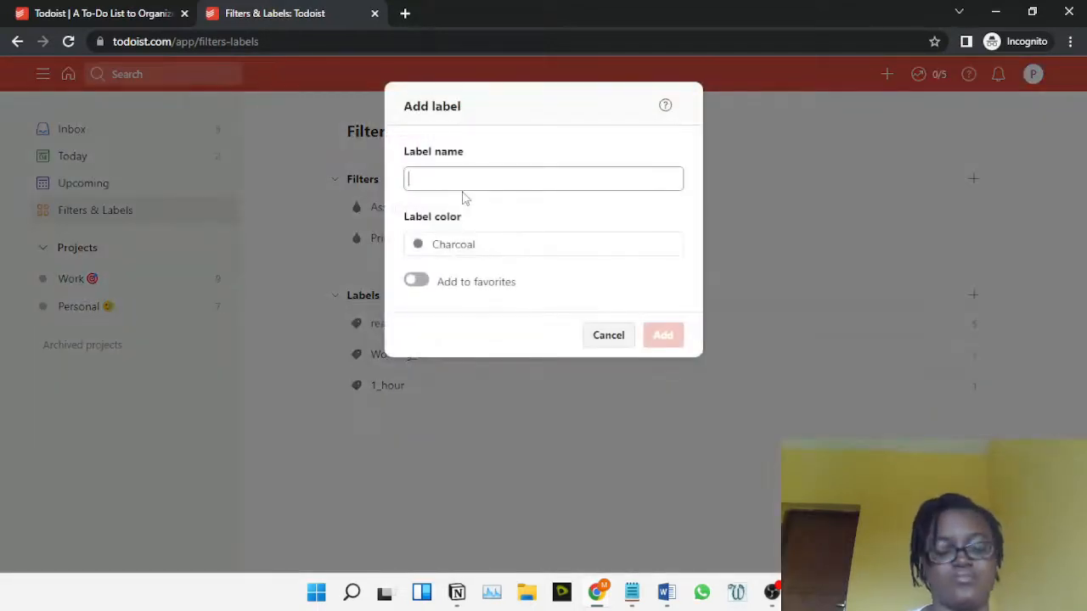
text(Do Whenever)
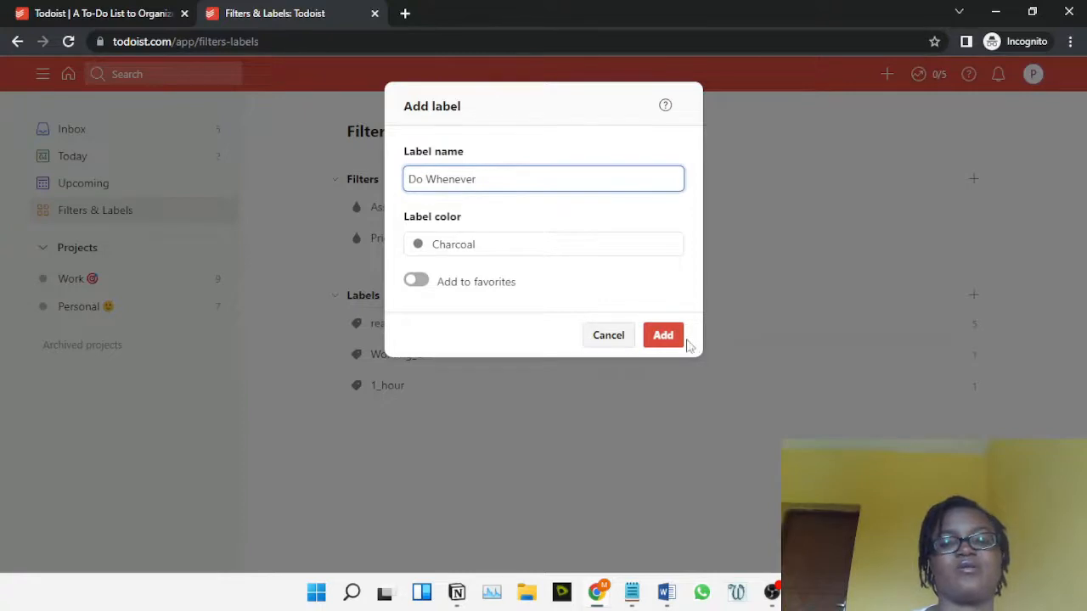
click(671, 337)
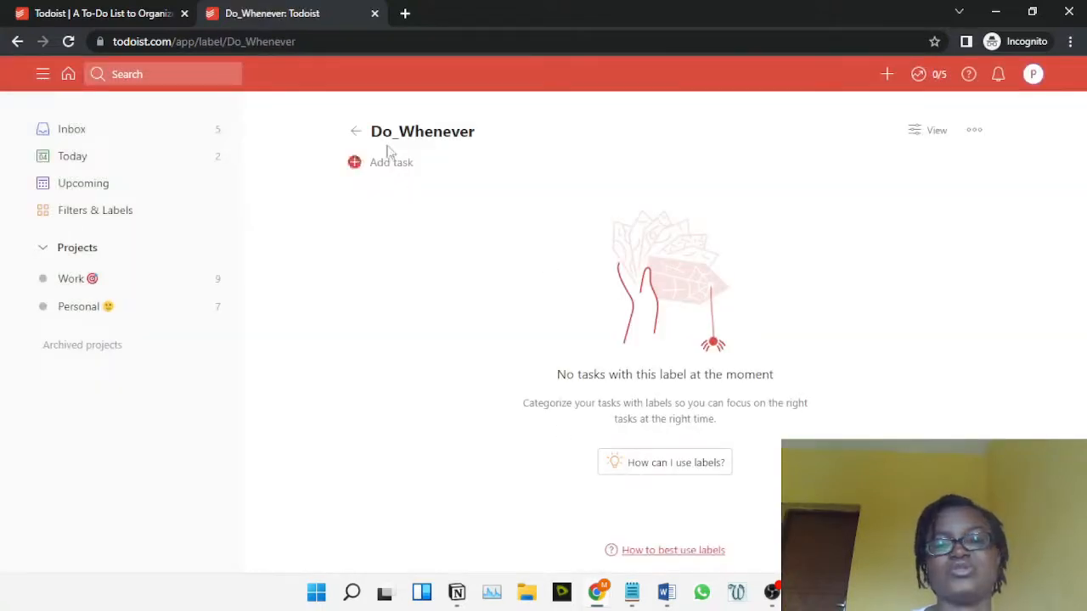
click(356, 132)
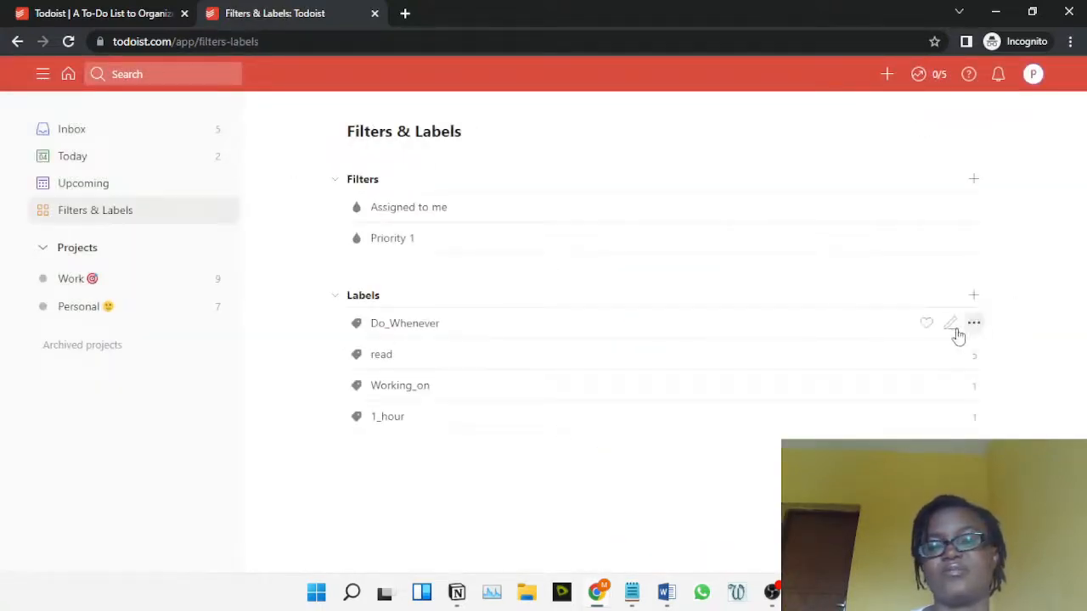
- Add the Do_Whenever label to the favorites, view its task list from there, and return to the filters and labels overview
click(926, 323)
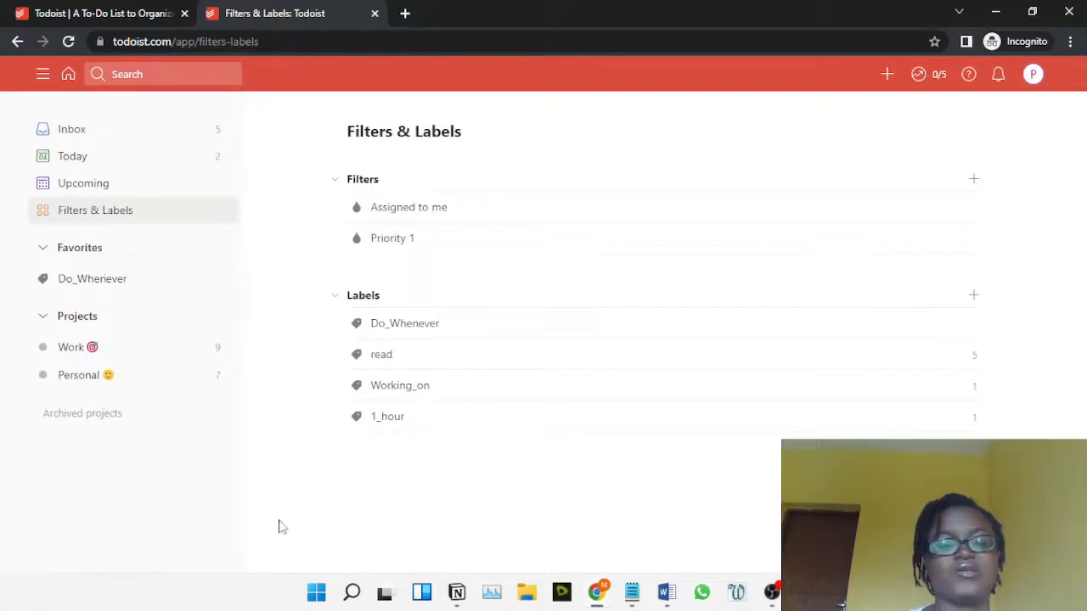
click(92, 281)
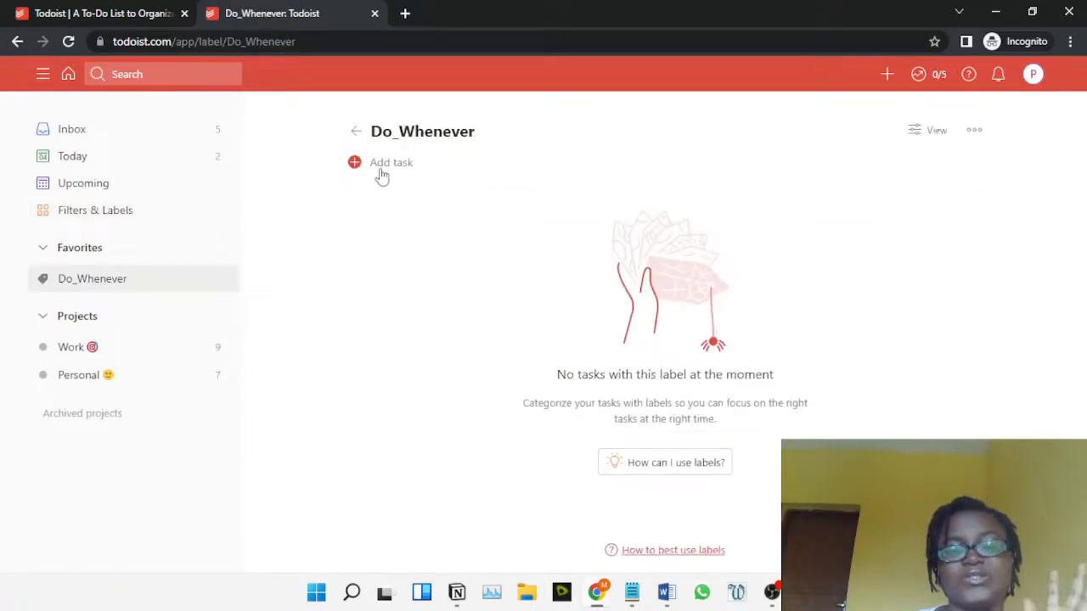
click(356, 132)
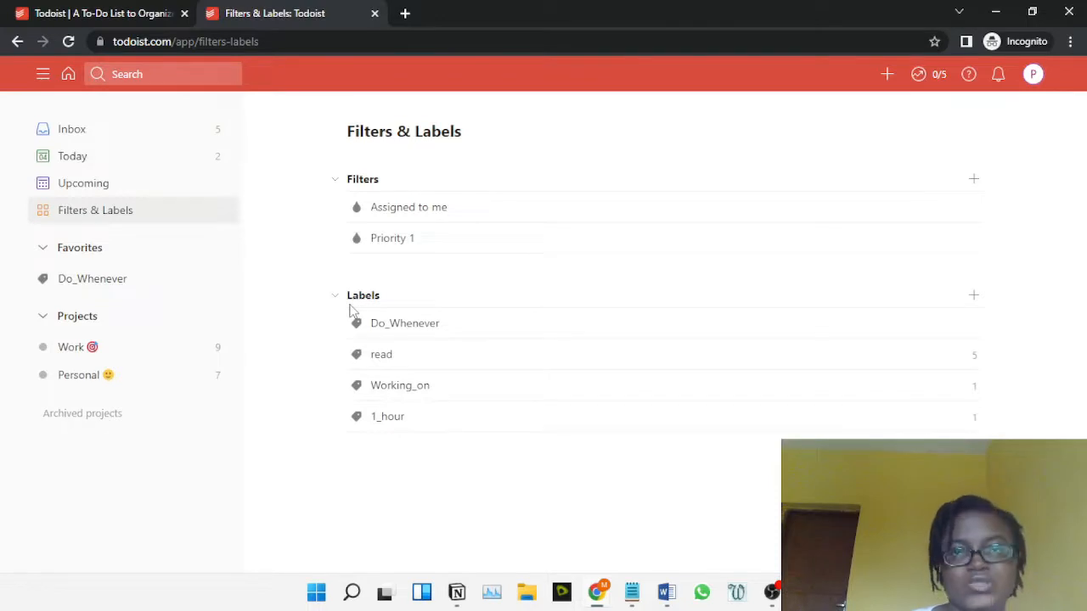
- Consult the feature list on the "Script - Todoist" page in Notion, return to Todoist, and view the Work project's board
click(456, 592)
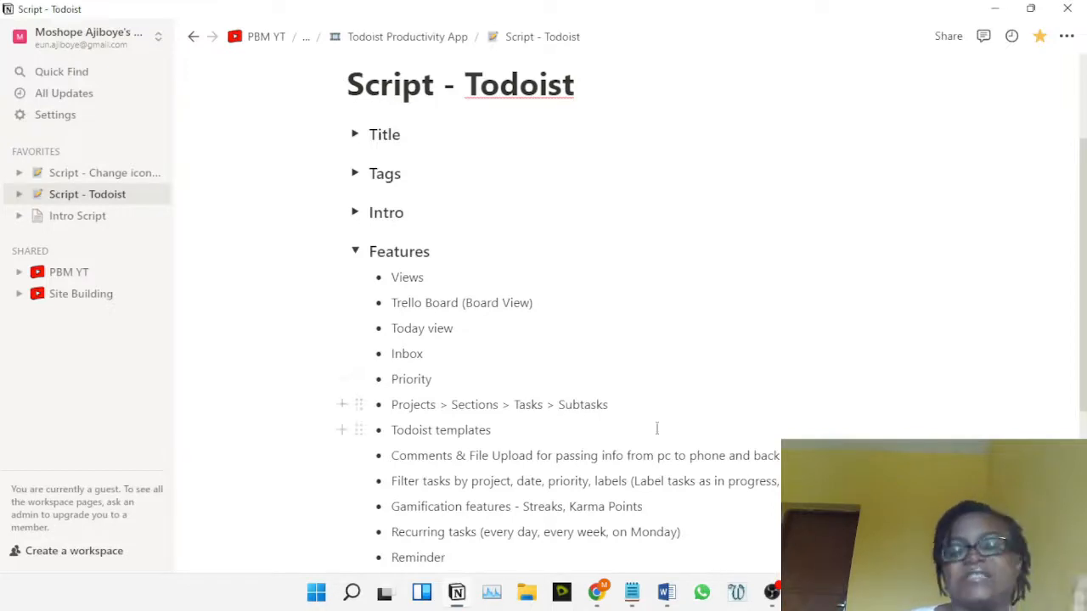
mouse_move(593, 585)
click(662, 514)
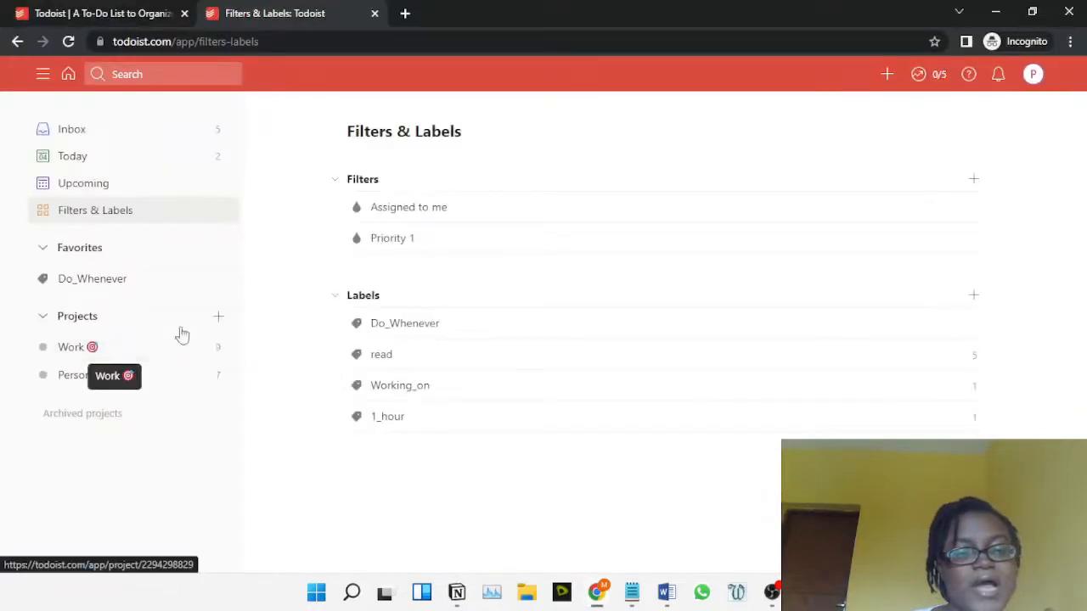
click(153, 359)
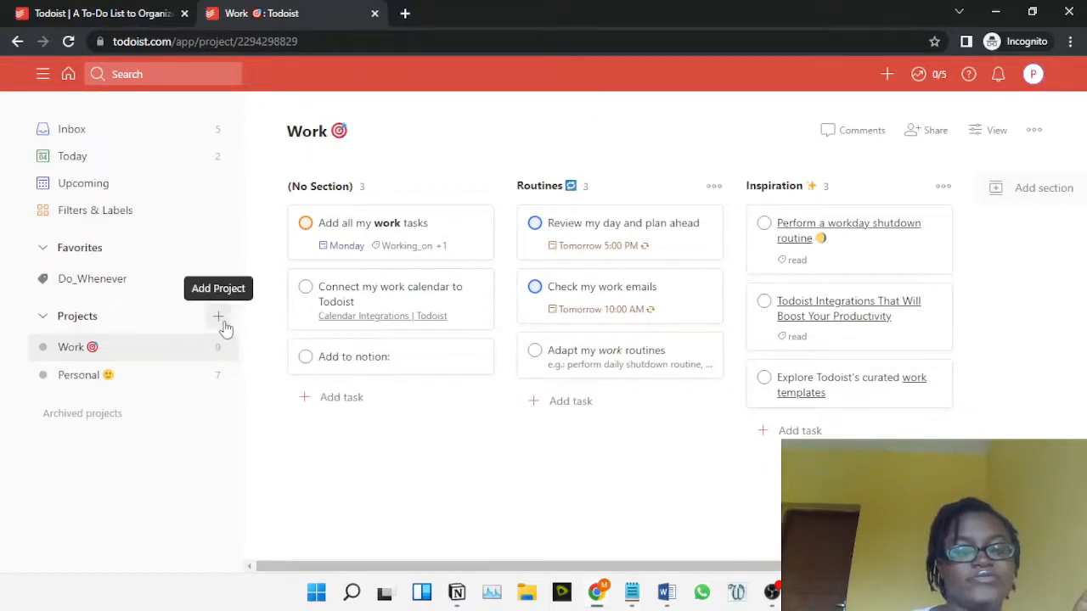
- Create a new project named "Project K" that uses the Board view
click(220, 320)
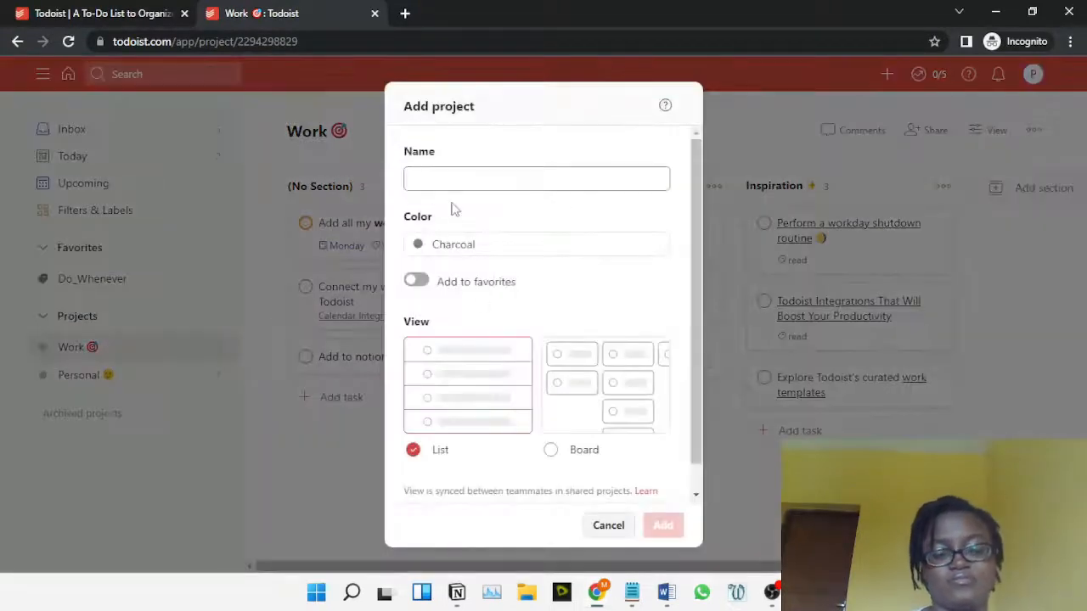
text(Prokeck)
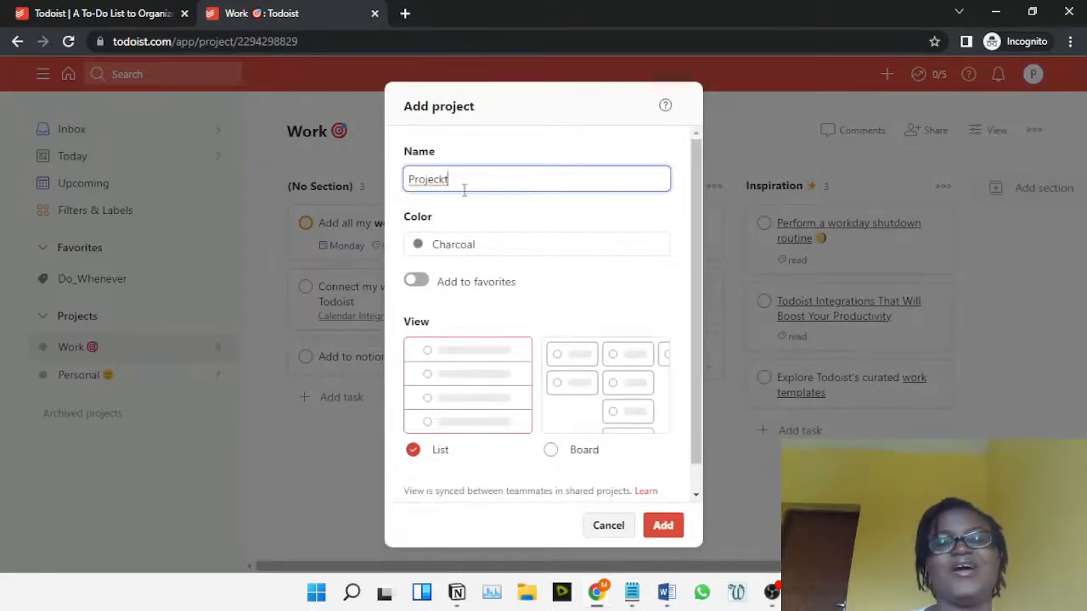
text(t )
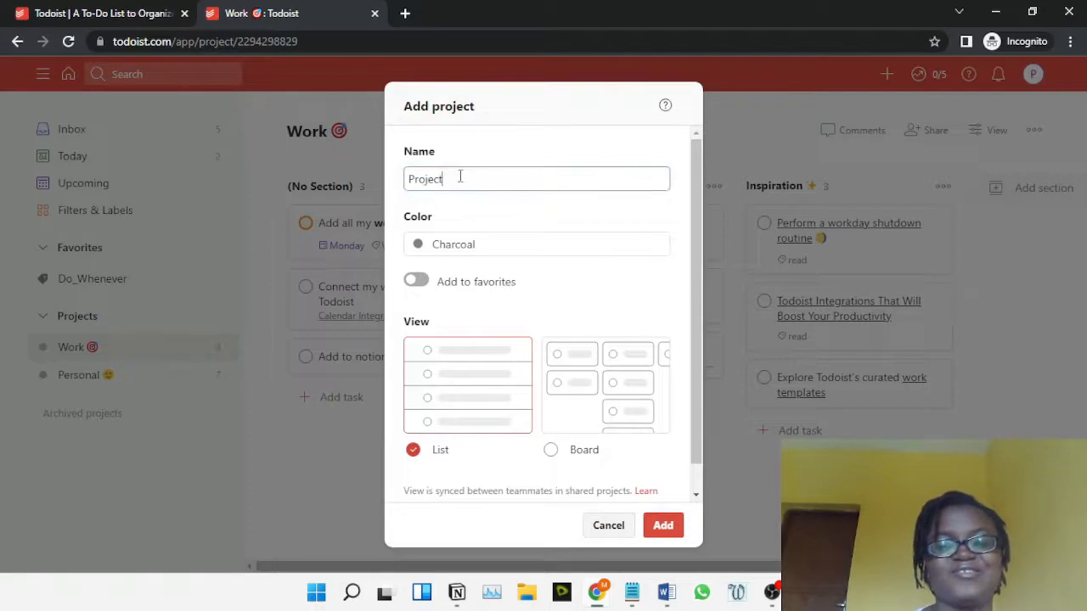
text(K)
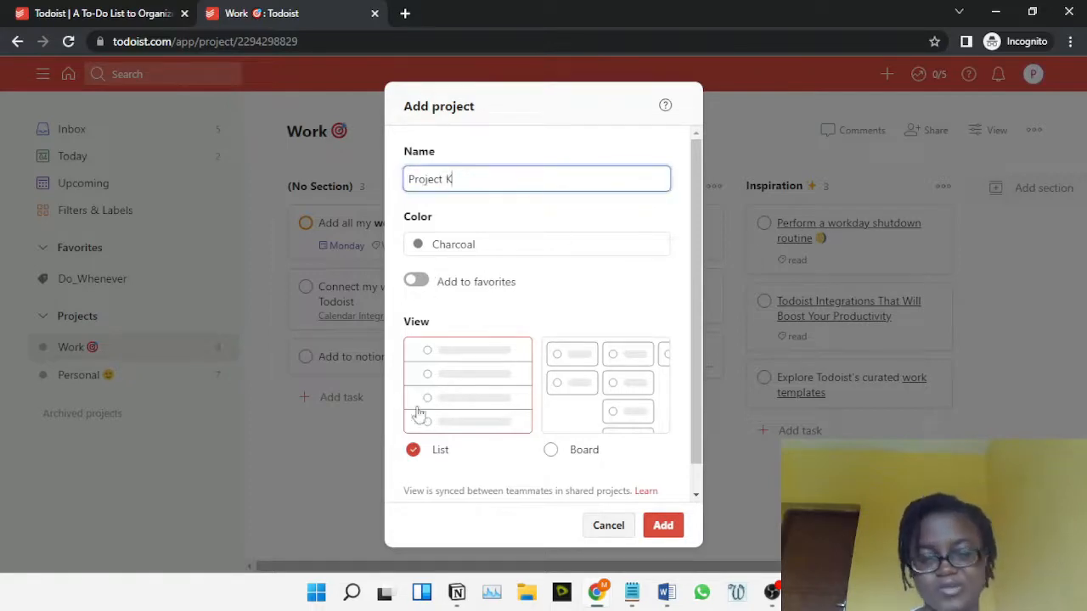
click(552, 451)
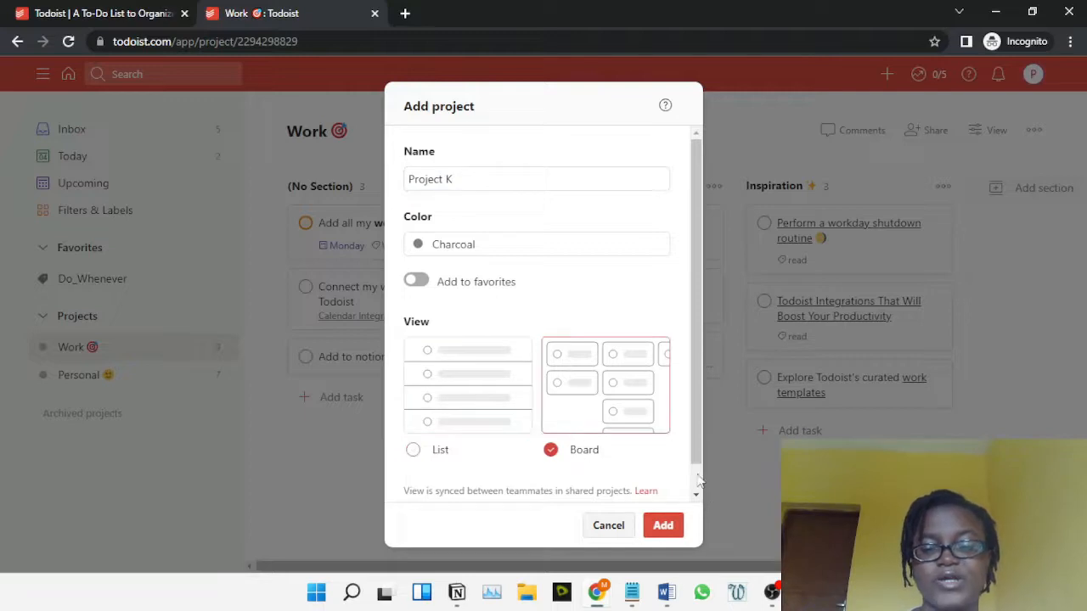
scroll(692, 492, down, 1)
click(663, 526)
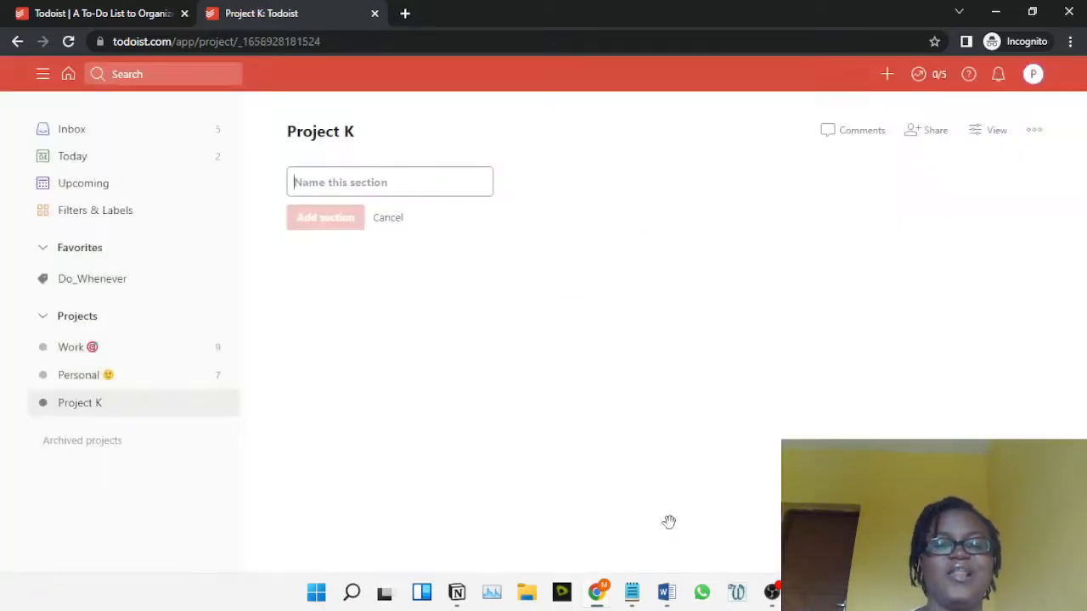
- Add two sections named "First Section" and "SEO" to the Project K board
click(344, 171)
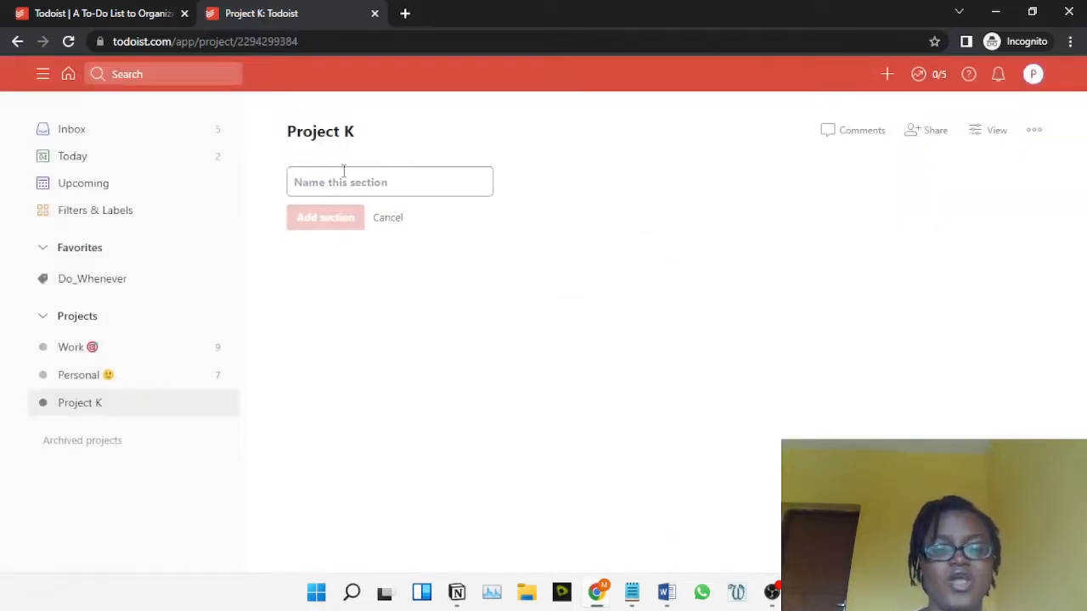
text(First Section)
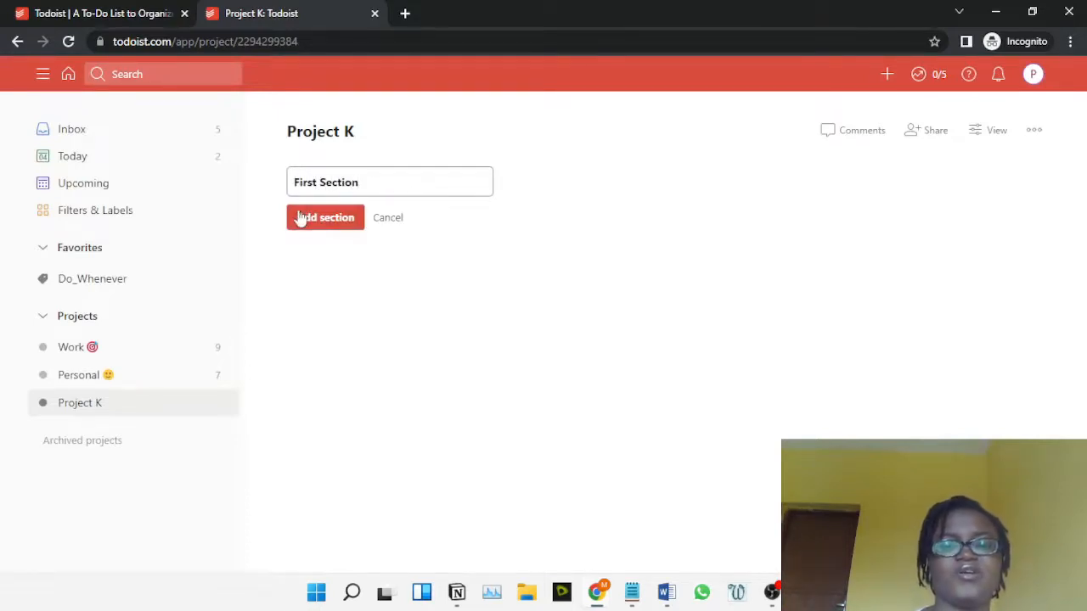
click(344, 222)
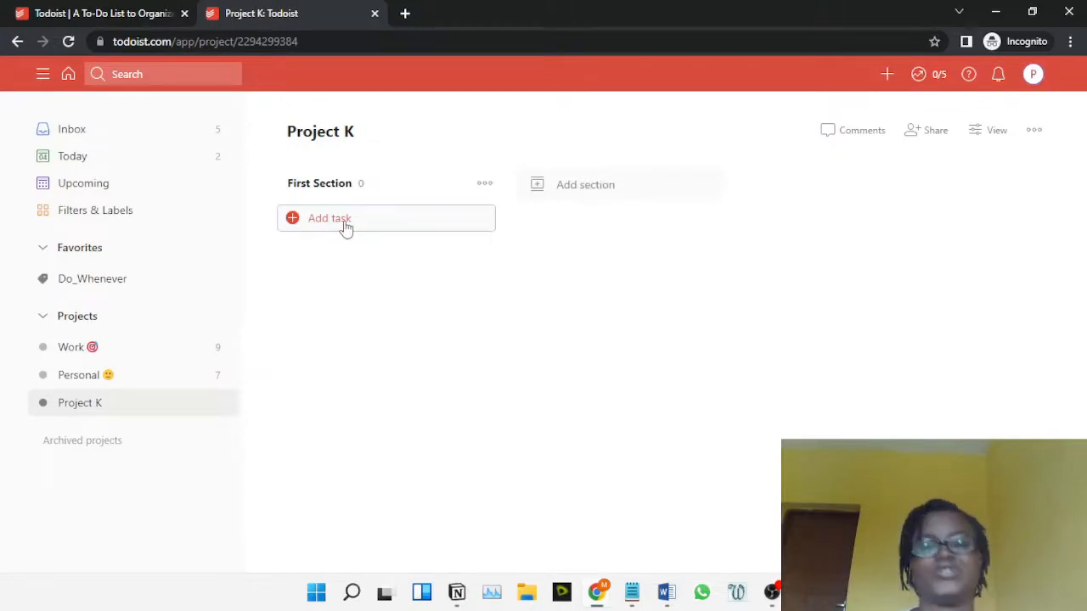
click(650, 184)
text(SEO)
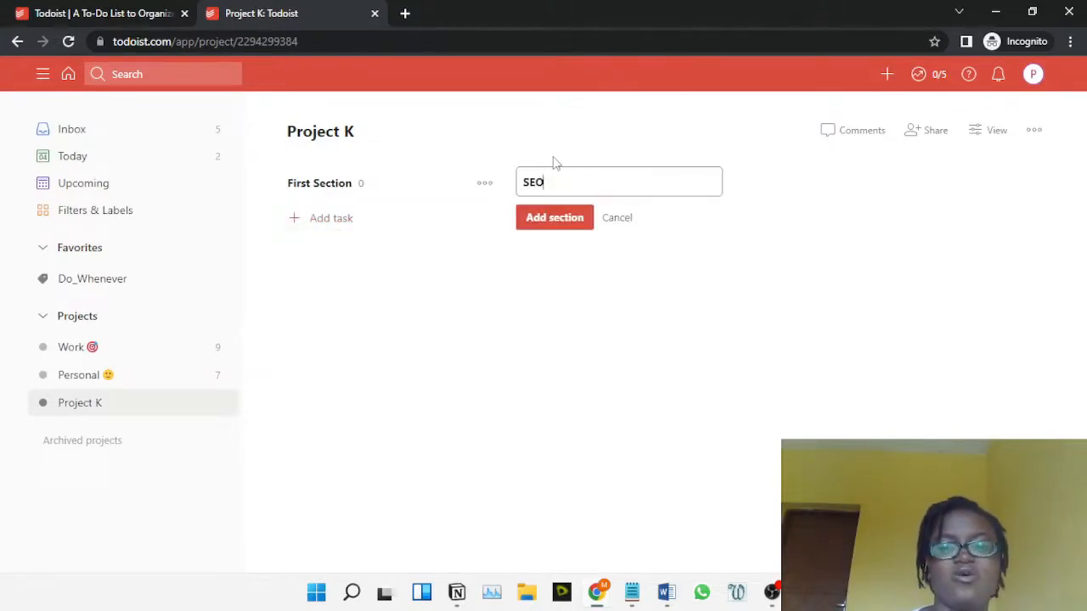
click(550, 223)
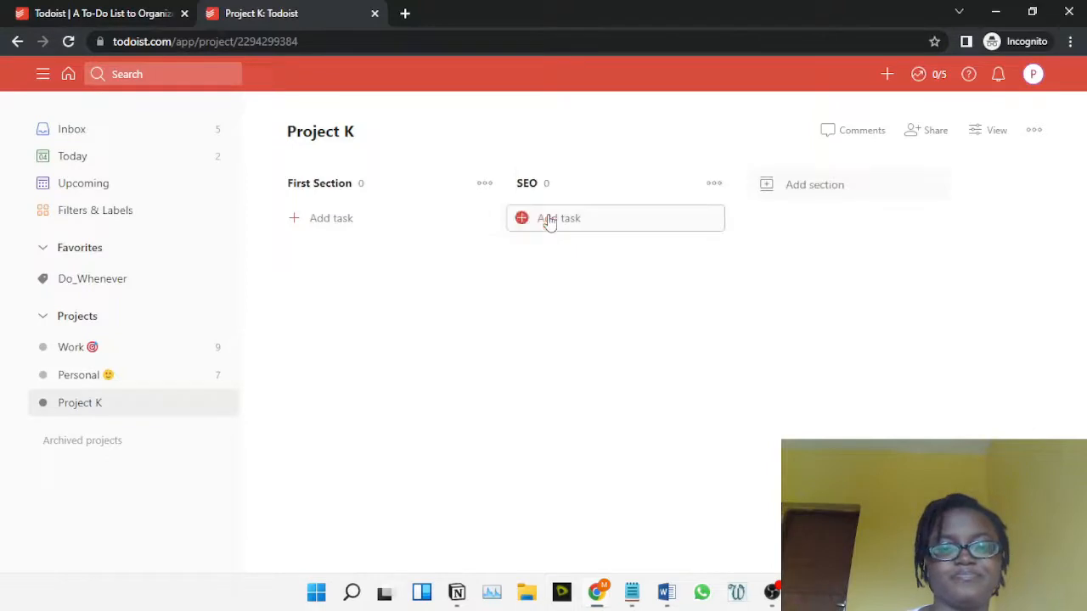
- Rename the section "First Section" in Project K as "TO-DO List"
click(484, 184)
click(404, 210)
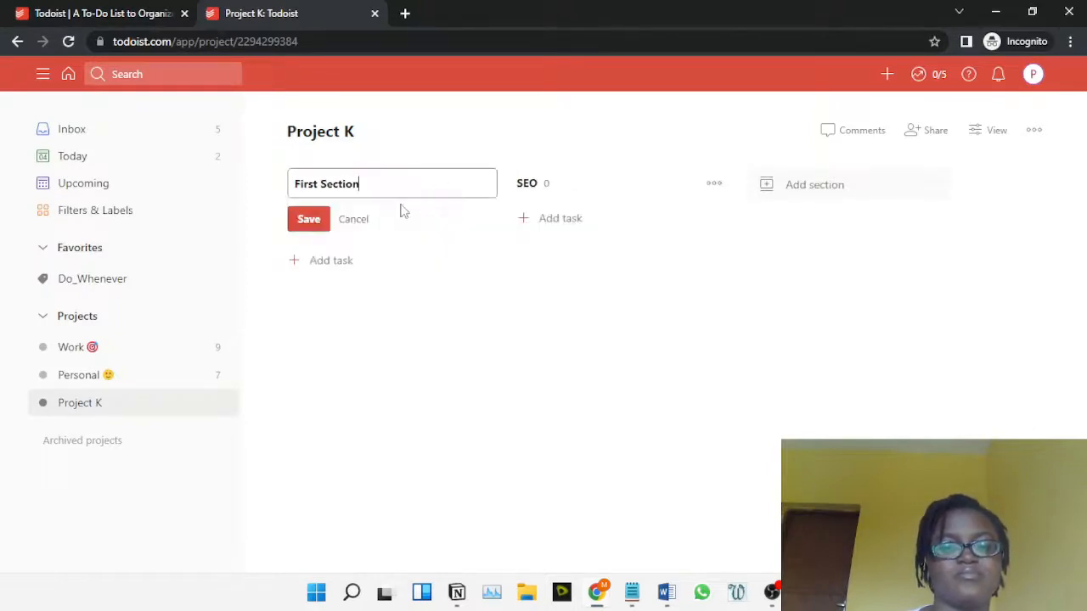
drag(368, 184, 307, 176)
click(358, 184)
text(To)
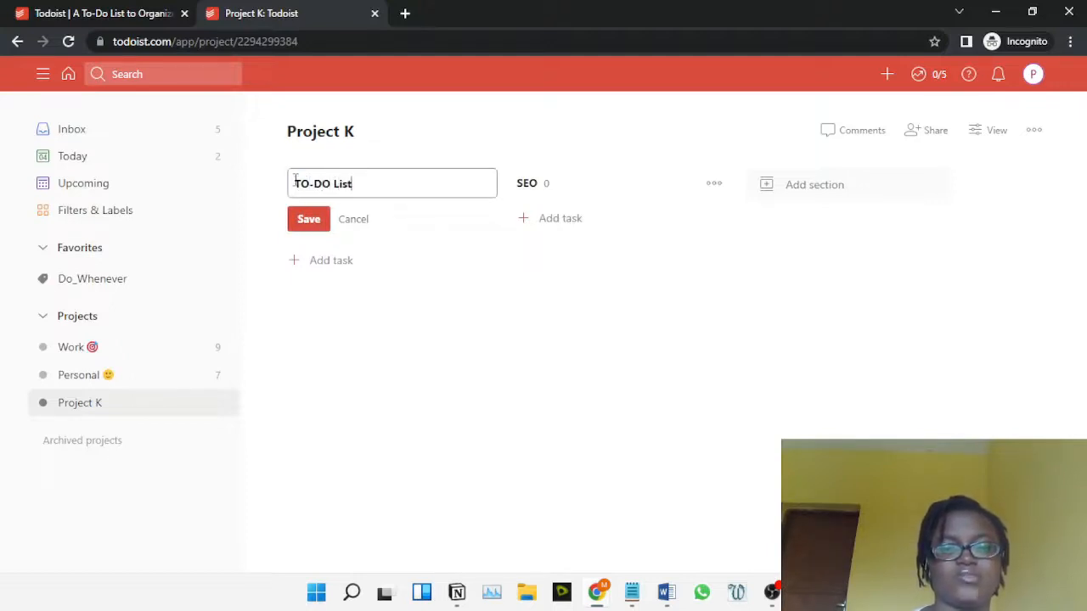
click(308, 222)
- Add a third section named "Website Content" to the Project K board
click(804, 185)
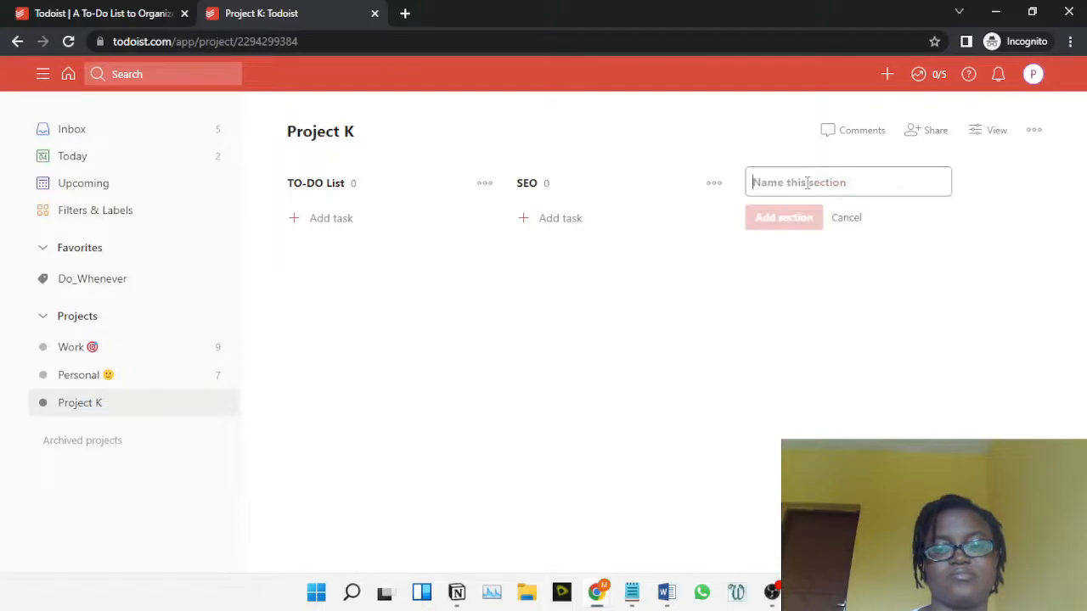
text(Websi)
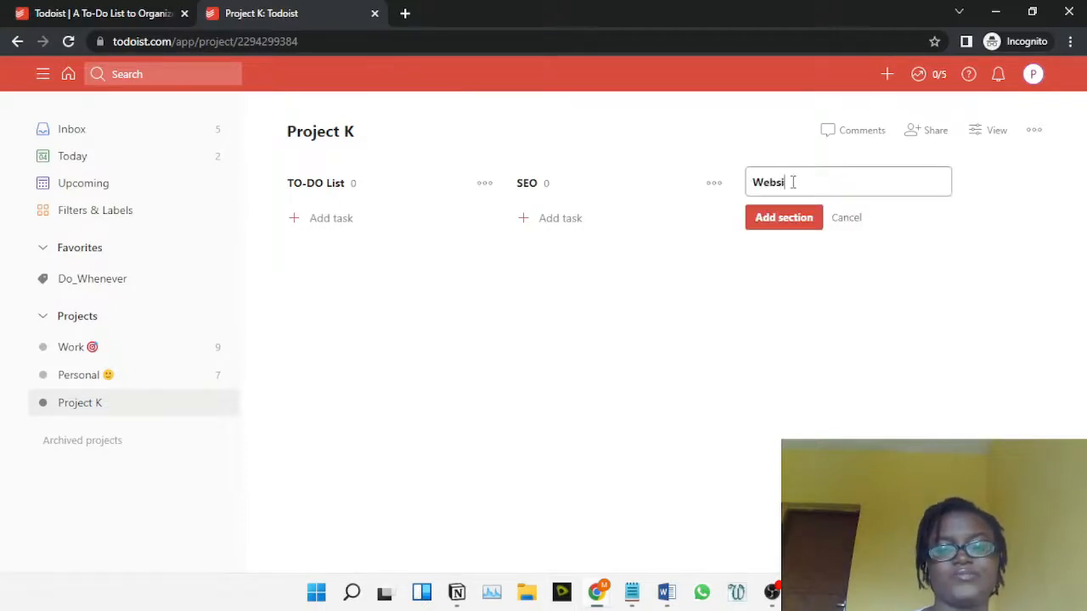
text(te Content)
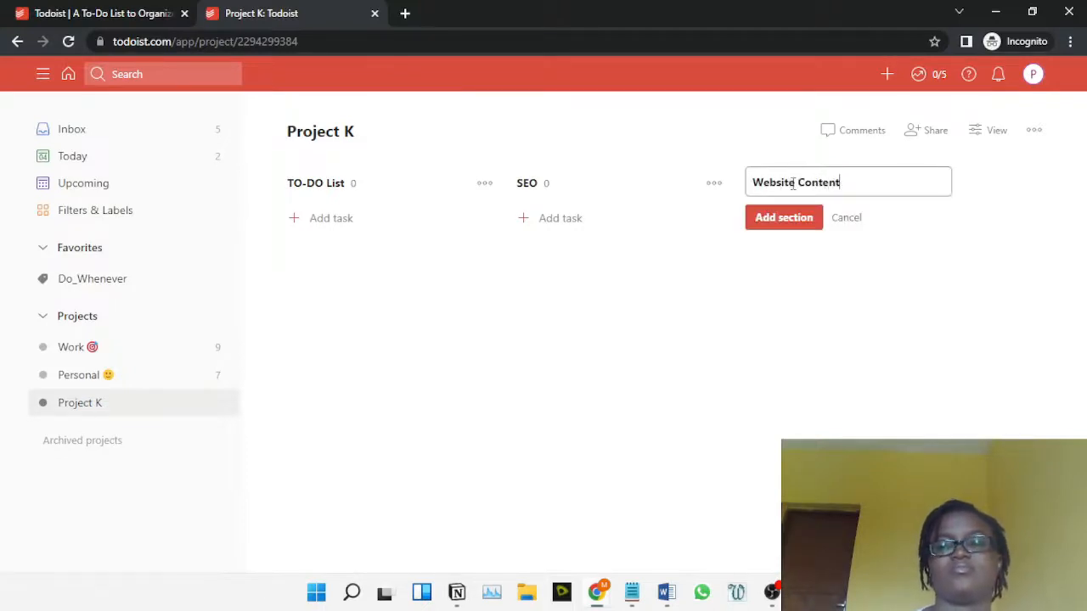
click(806, 225)
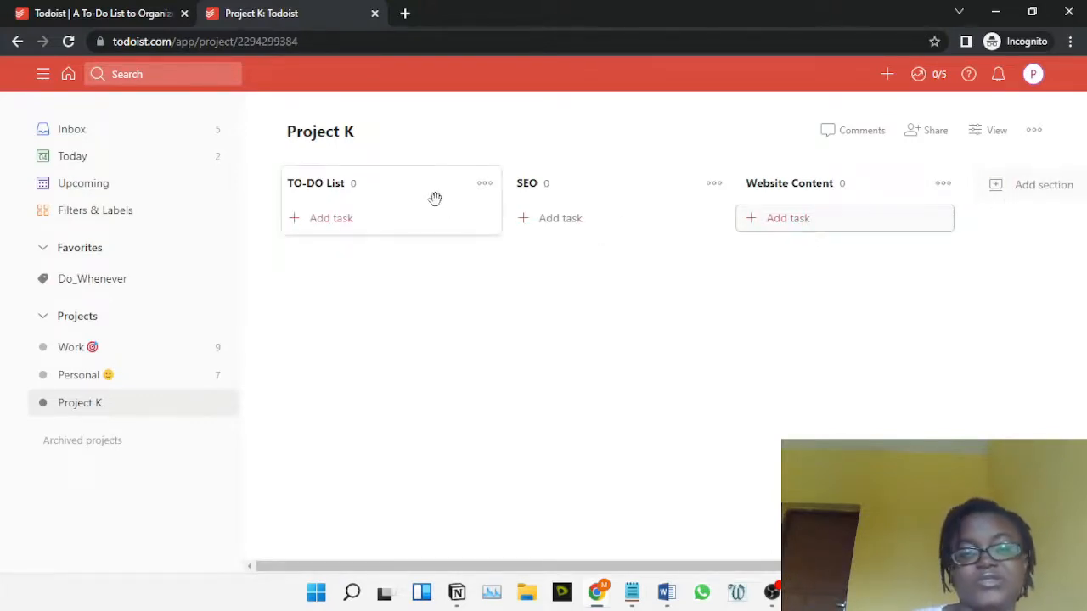
- Add a task named "Get Domain name" to the TO-DO List section of Project K
click(336, 221)
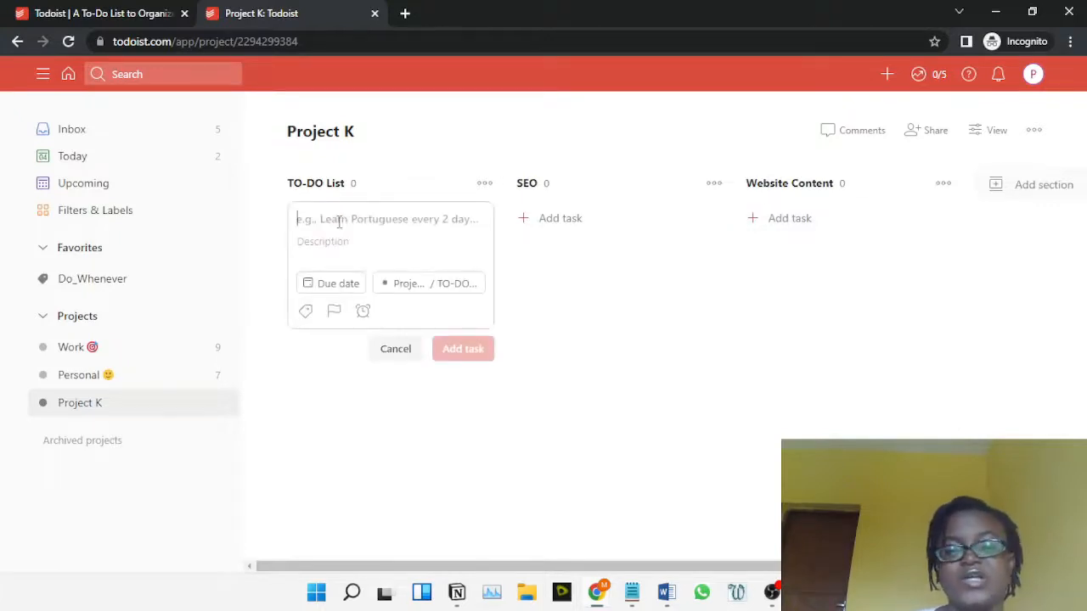
text(Get Domain)
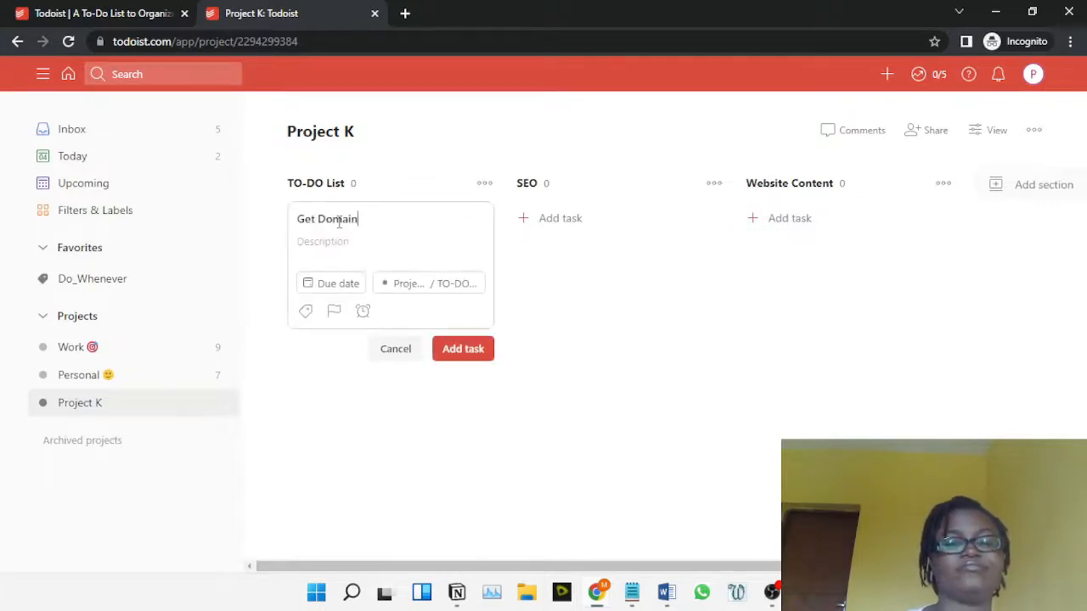
text( name)
click(454, 346)
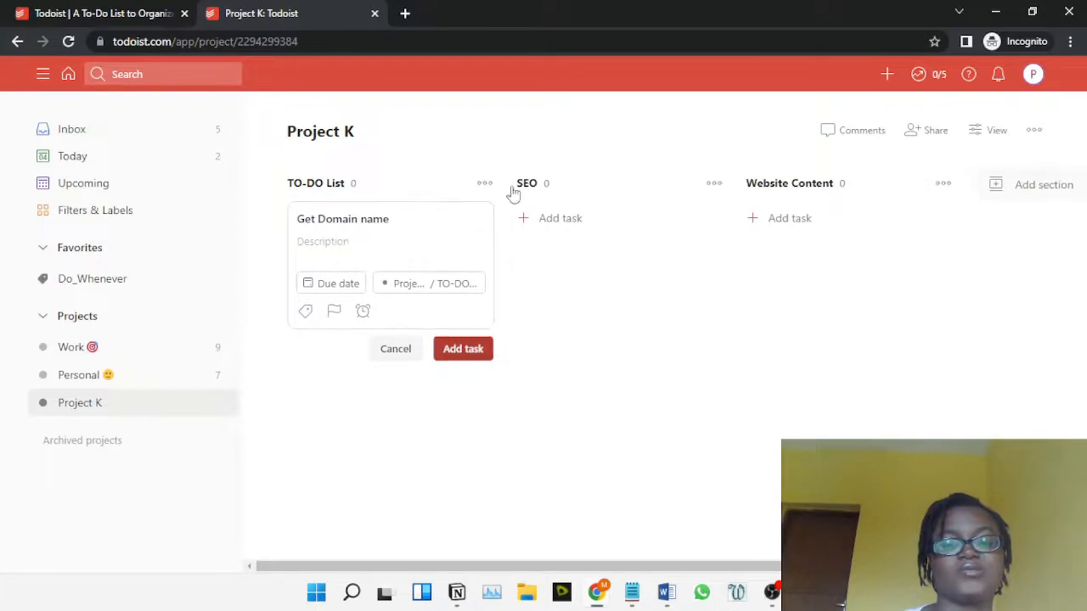
- Add the sub-task "Choose domain name registrar" to the "Get Domain name" task
click(411, 234)
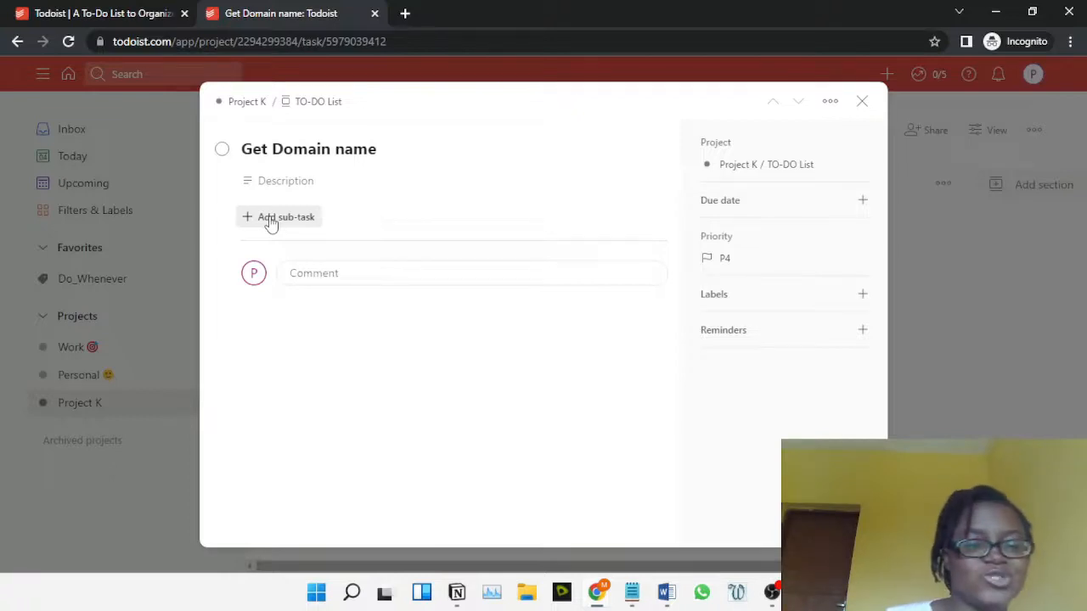
click(280, 217)
text(G)
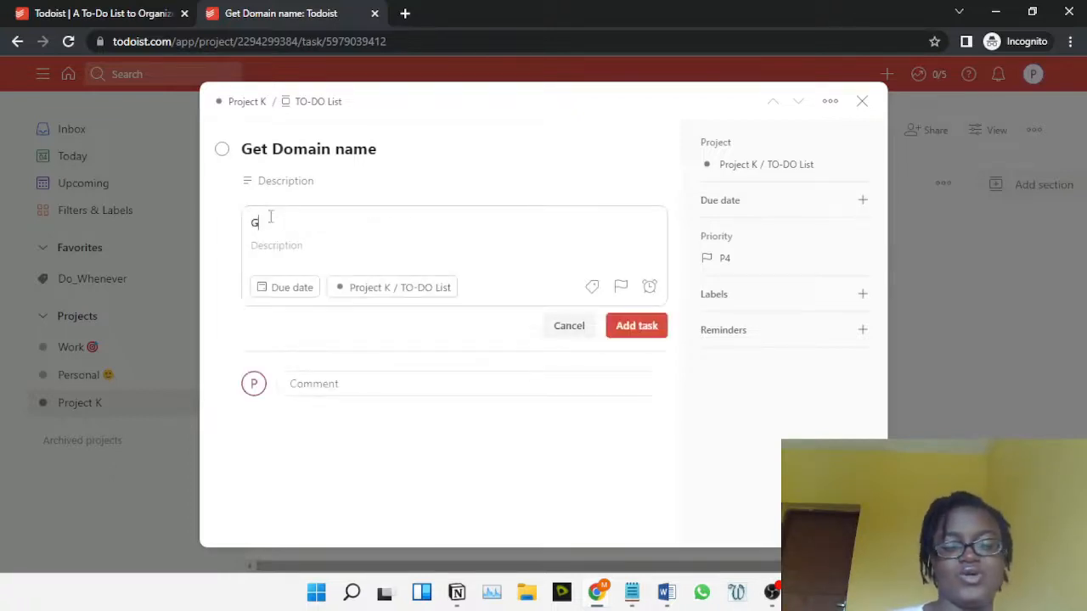
text(o)
key(BackSpace)
key(BackSpace)
text(CHoose domain name registrar)
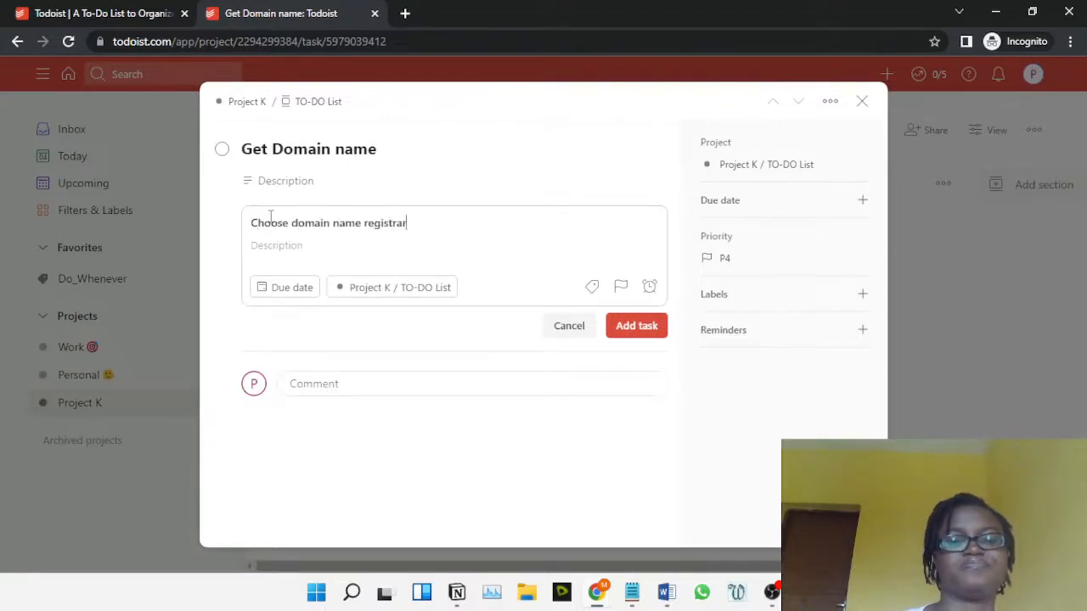
click(636, 325)
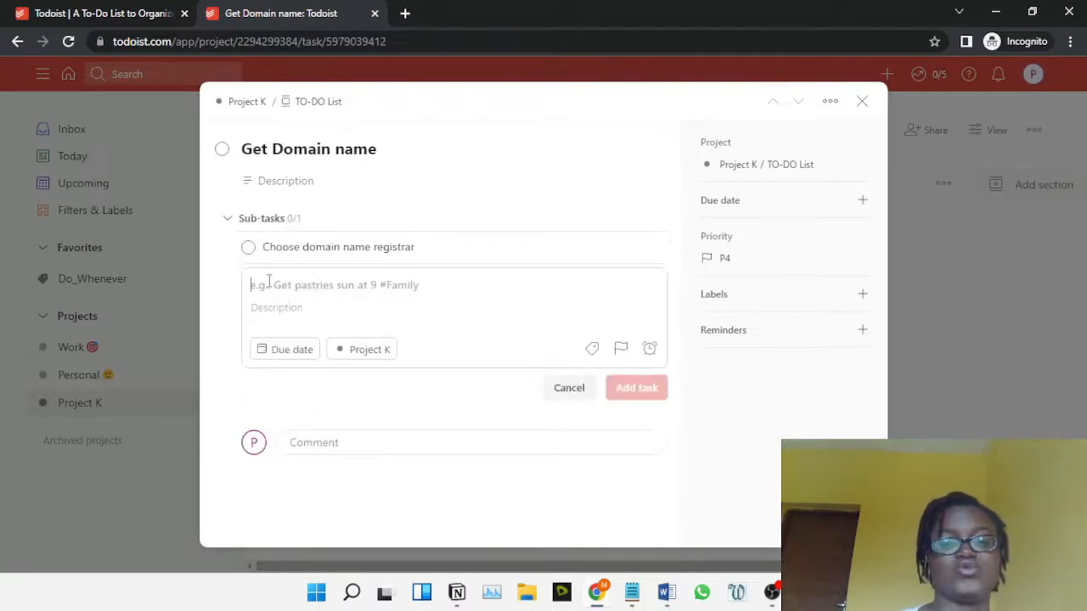
- Add the sub-task "Go to buy from domain registrar" to the "Get Domain name" task
text(Go t)
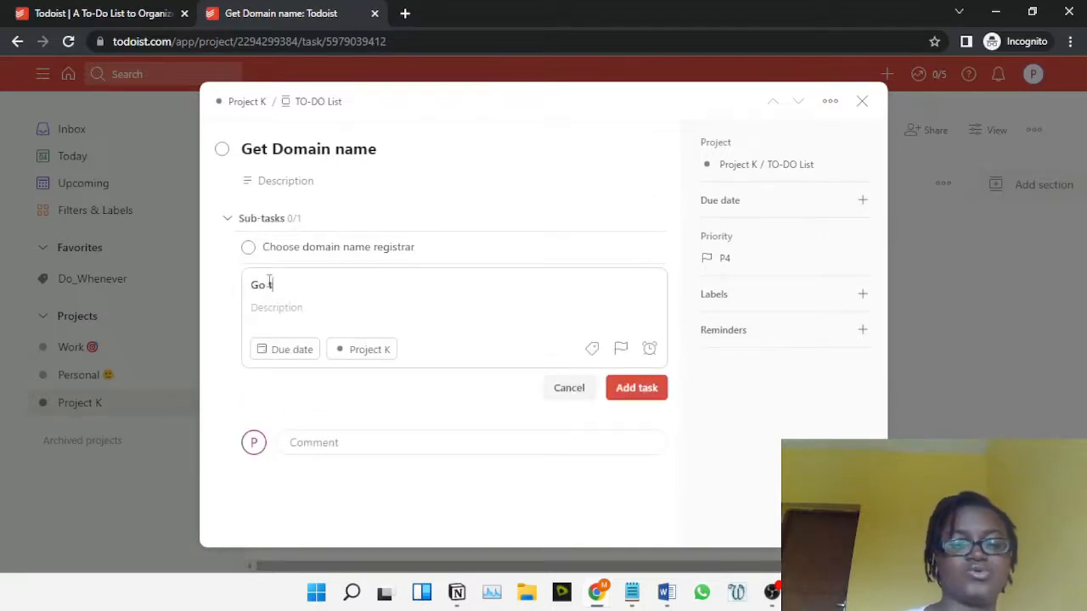
text(o buy from)
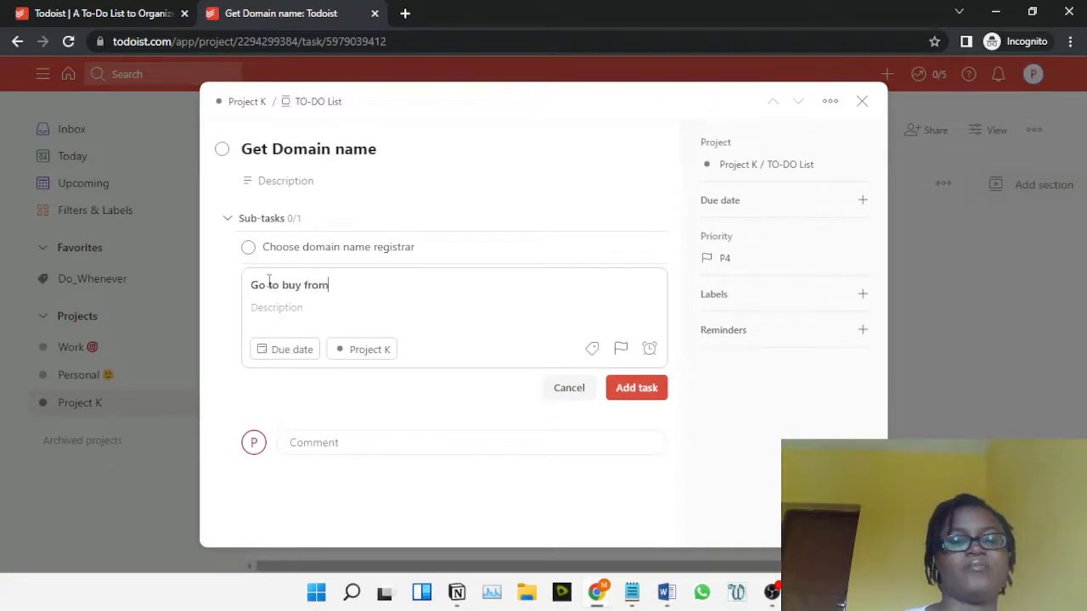
text( domain n)
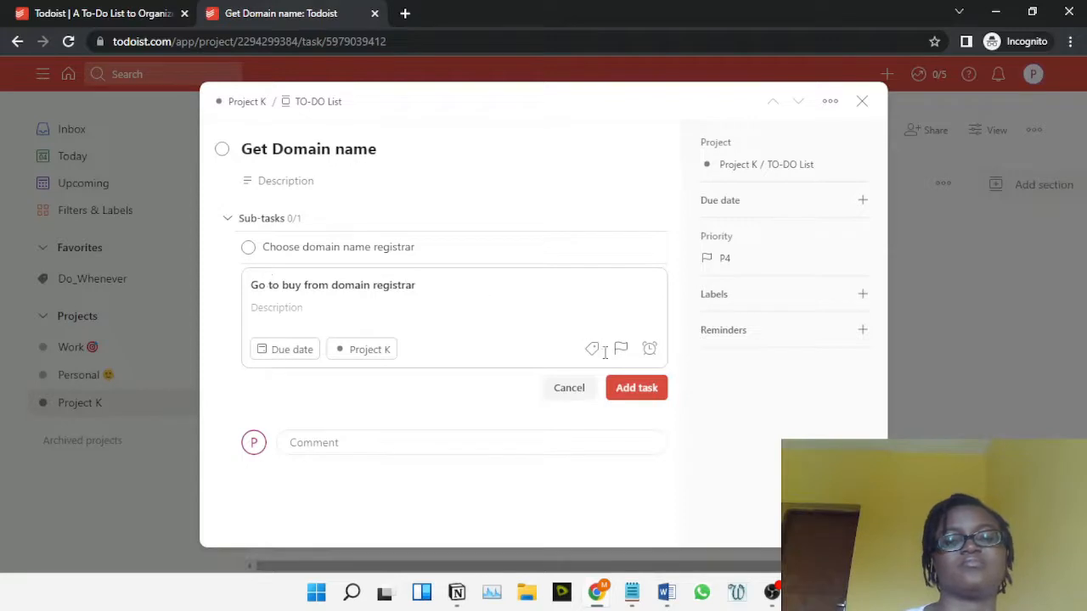
click(636, 387)
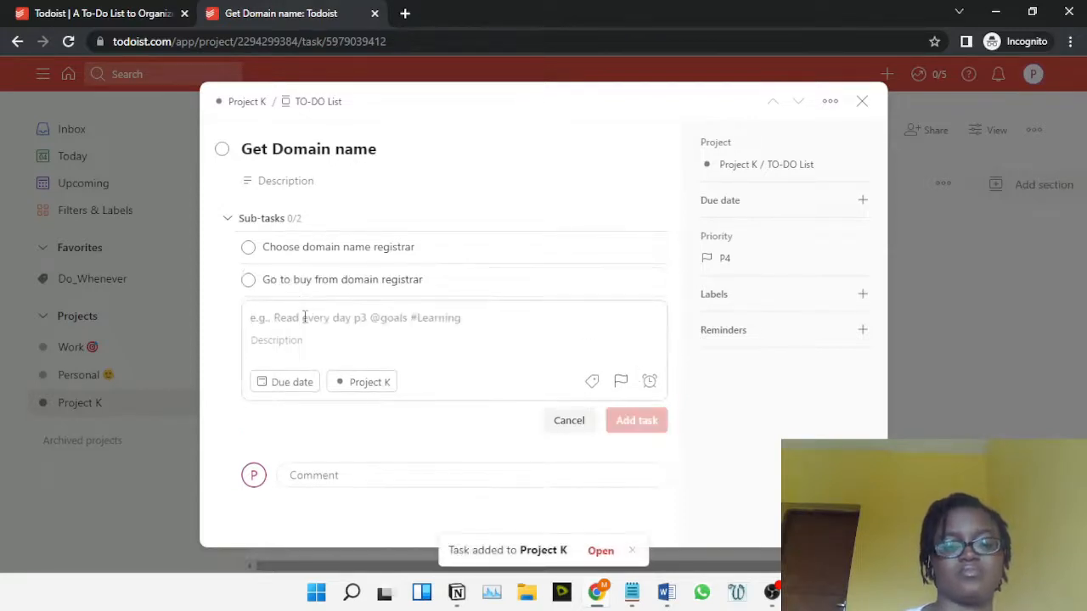
- Add the sub-task "Connect domain name to hosting" to the "Get Domain name" task and close the task details
text(Connect domain na)
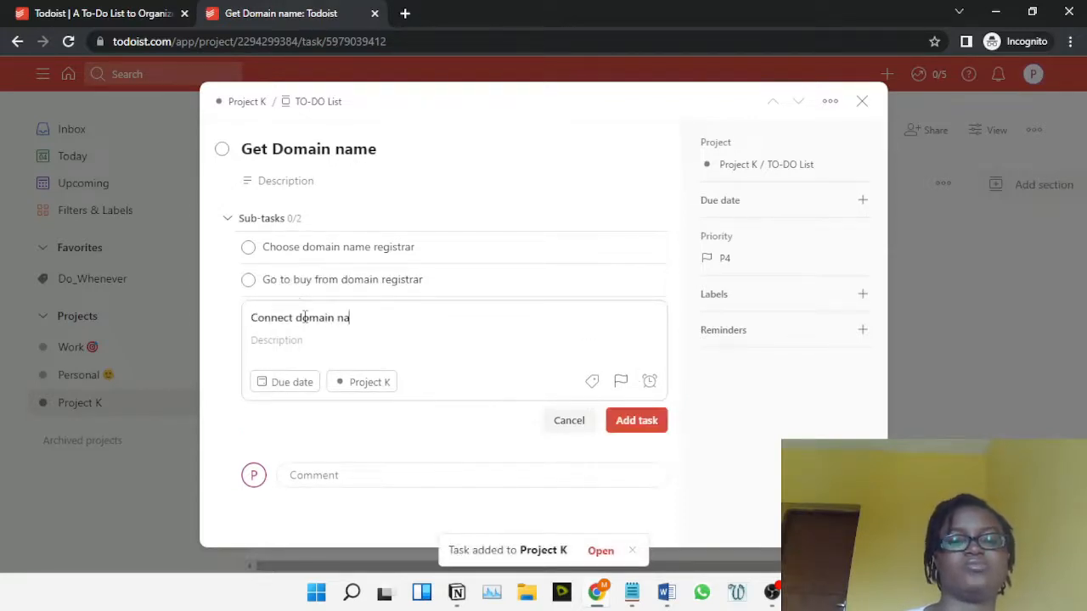
text(me to hosting)
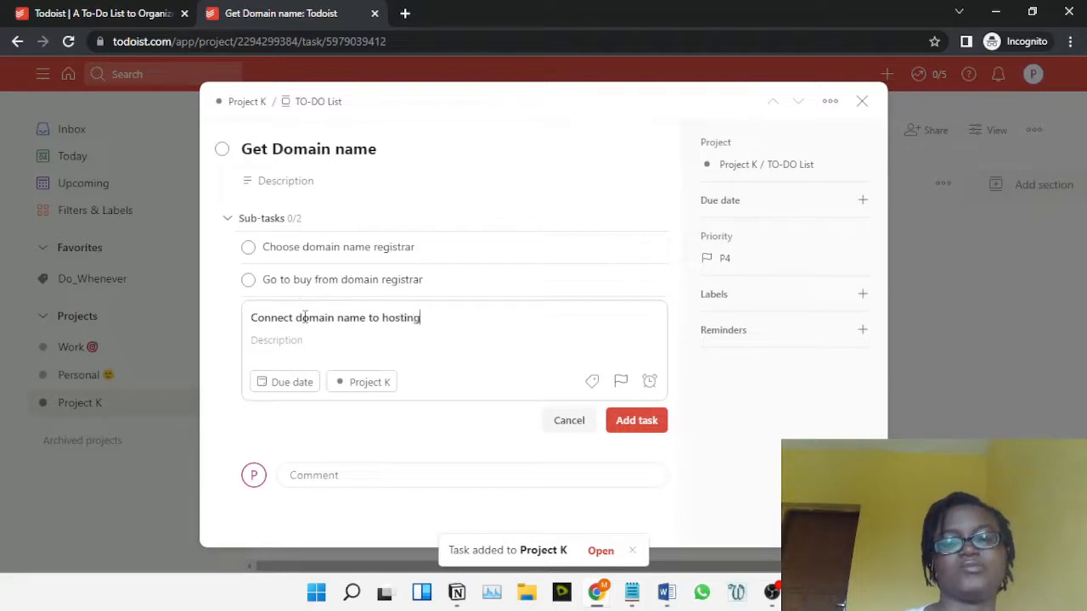
click(638, 422)
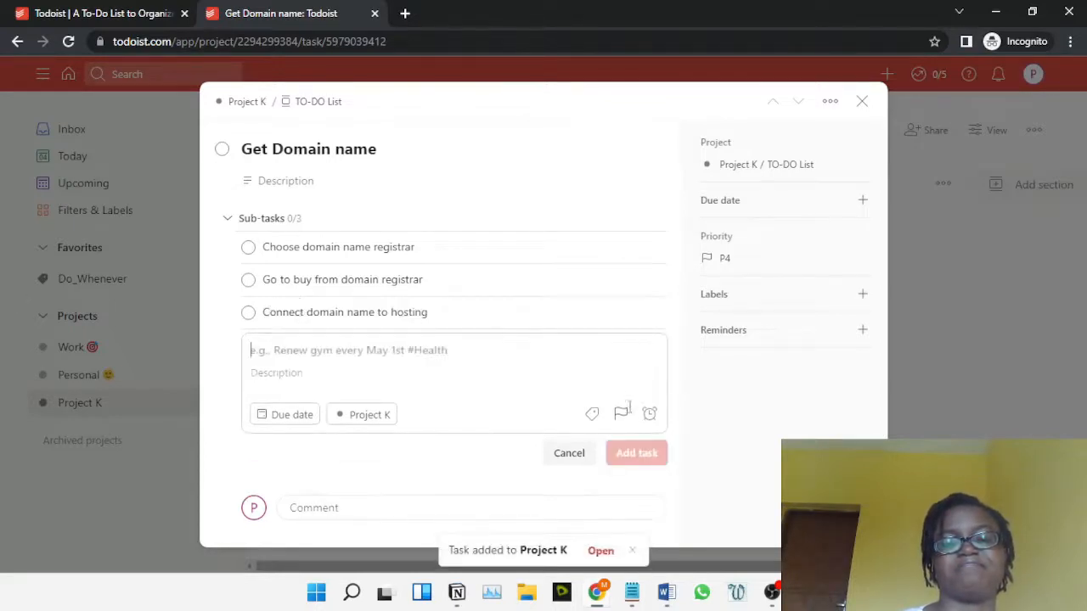
click(570, 453)
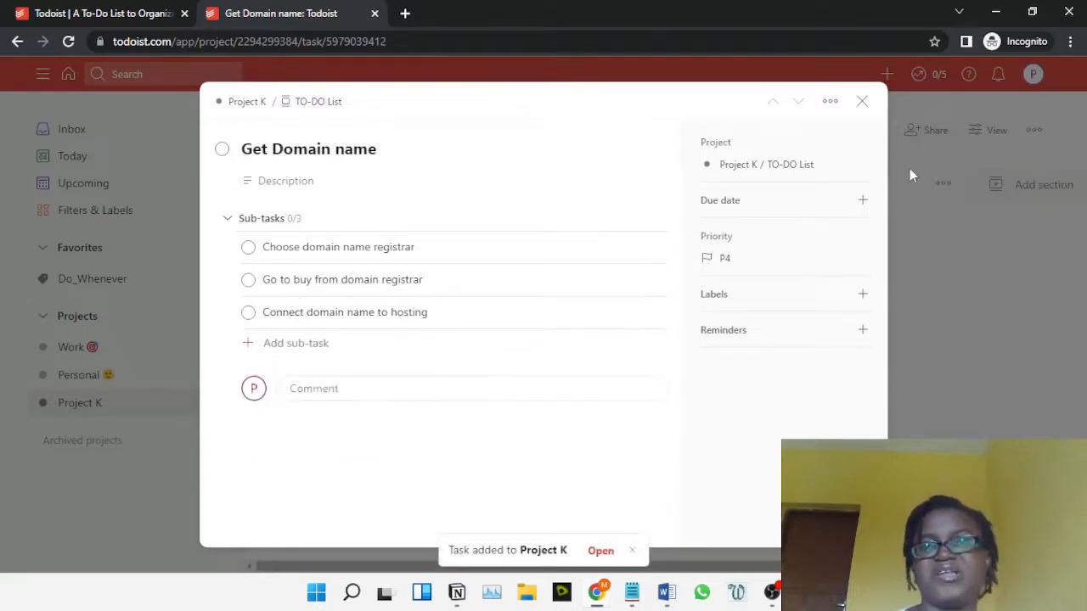
click(859, 104)
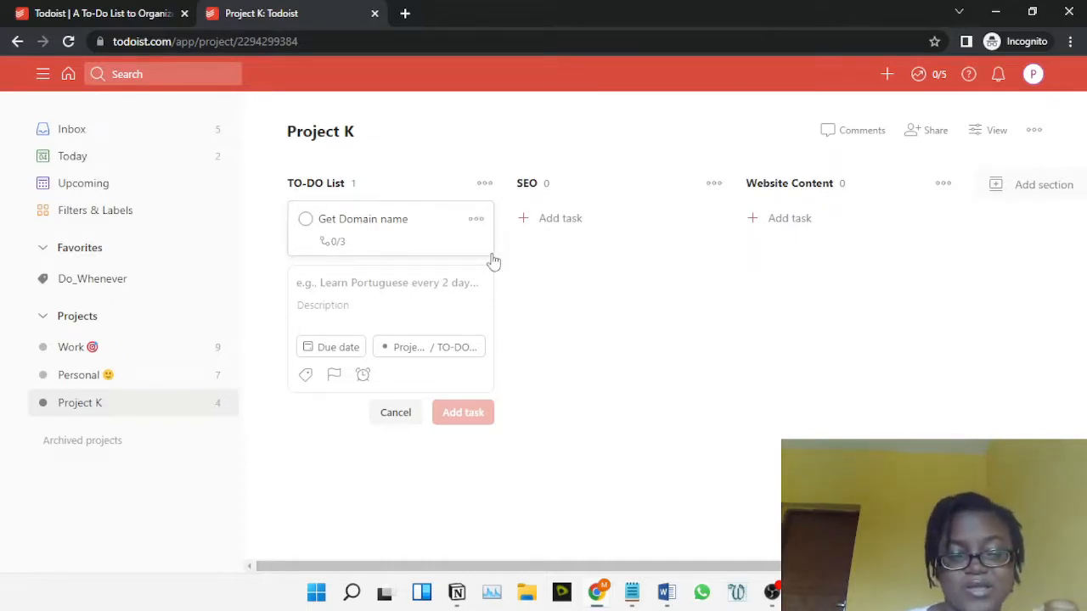
- Move the "Get Domain name" task from Project K to the Routines section of the Work project
right_click(389, 231)
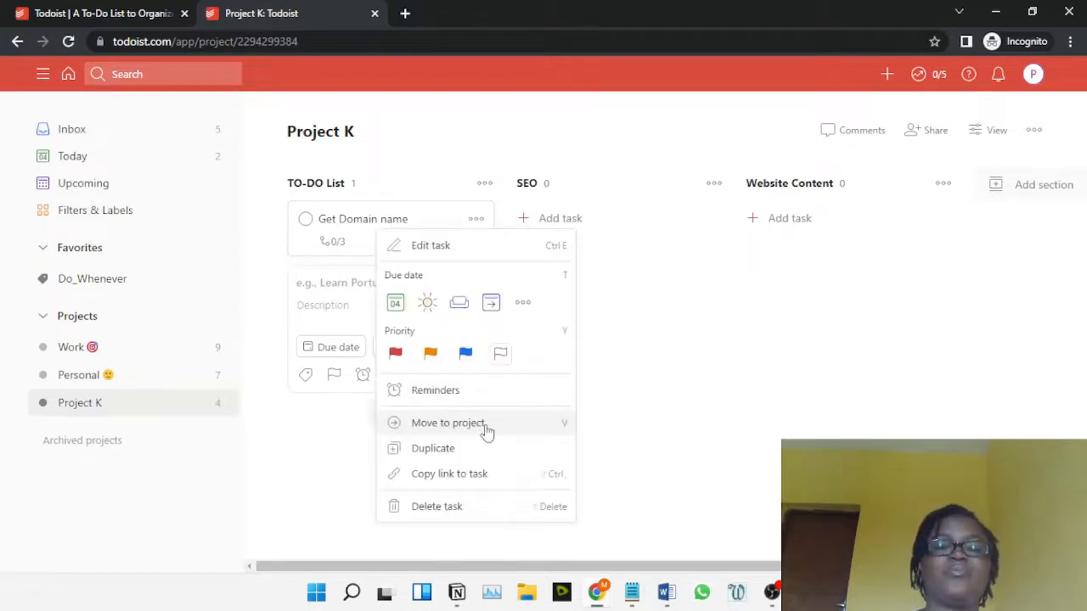
click(485, 427)
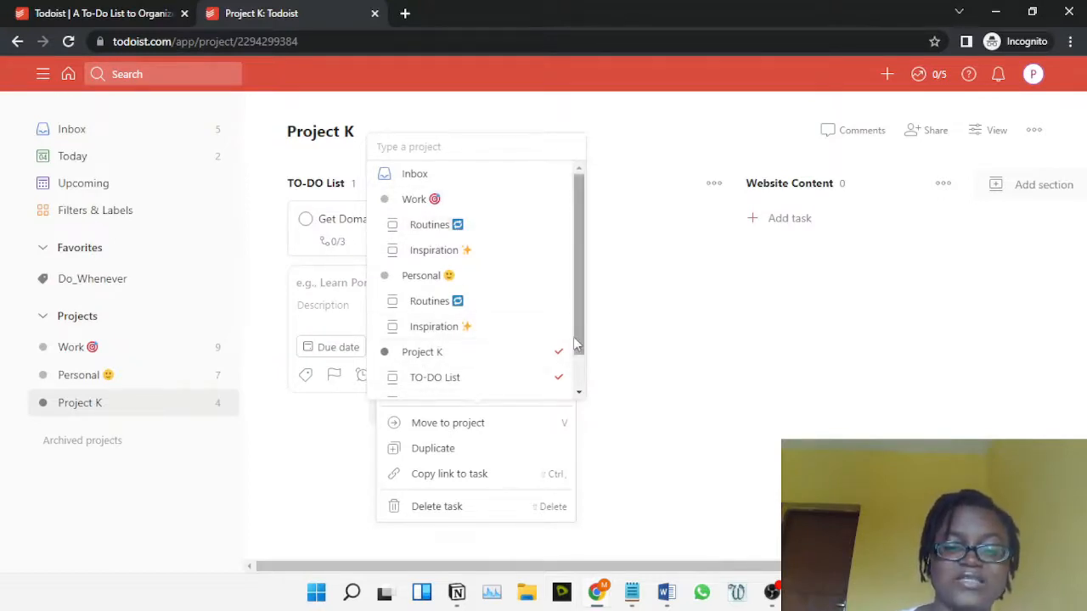
scroll(476, 356, down, 2)
scroll(479, 356, up, 1)
scroll(478, 355, down, 1)
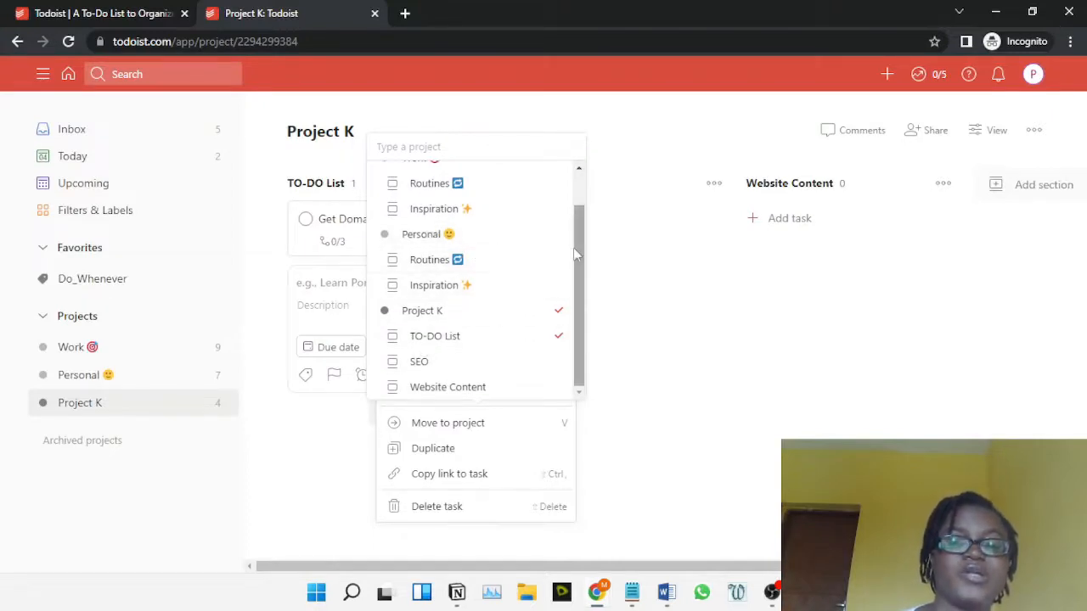
scroll(587, 224, up, 1)
scroll(590, 226, down, 1)
scroll(574, 212, up, 2)
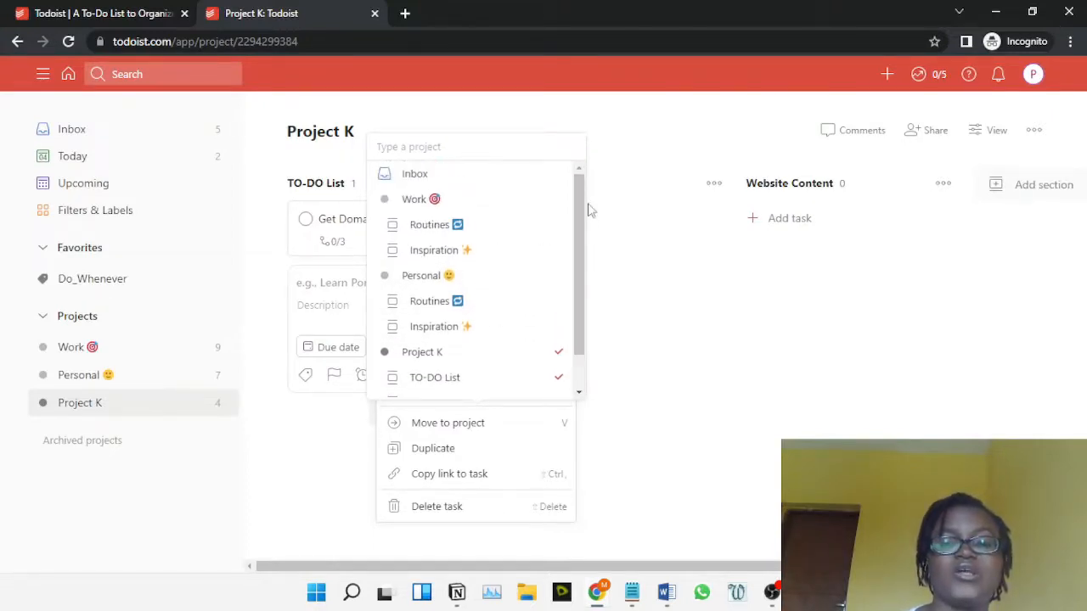
click(461, 225)
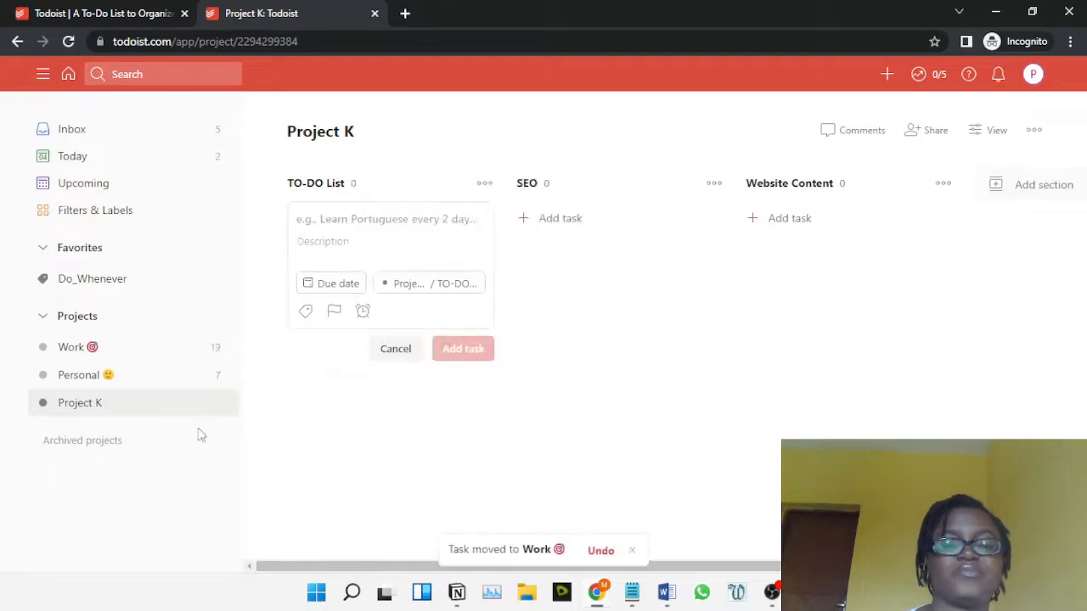
- Check the Work and Project K boards for the moved "Get Domain name" task
click(93, 356)
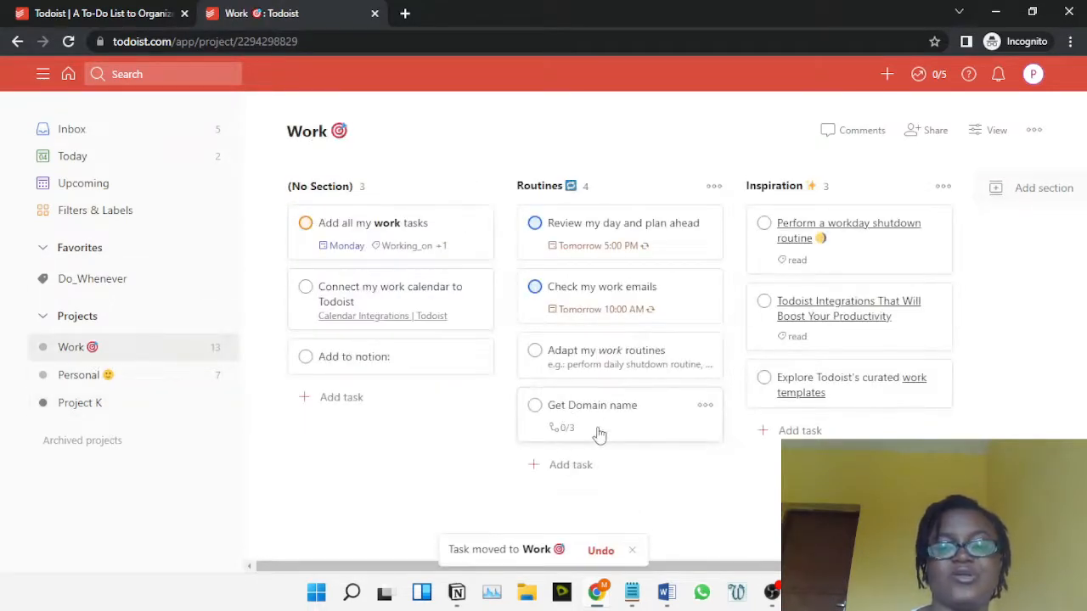
click(106, 401)
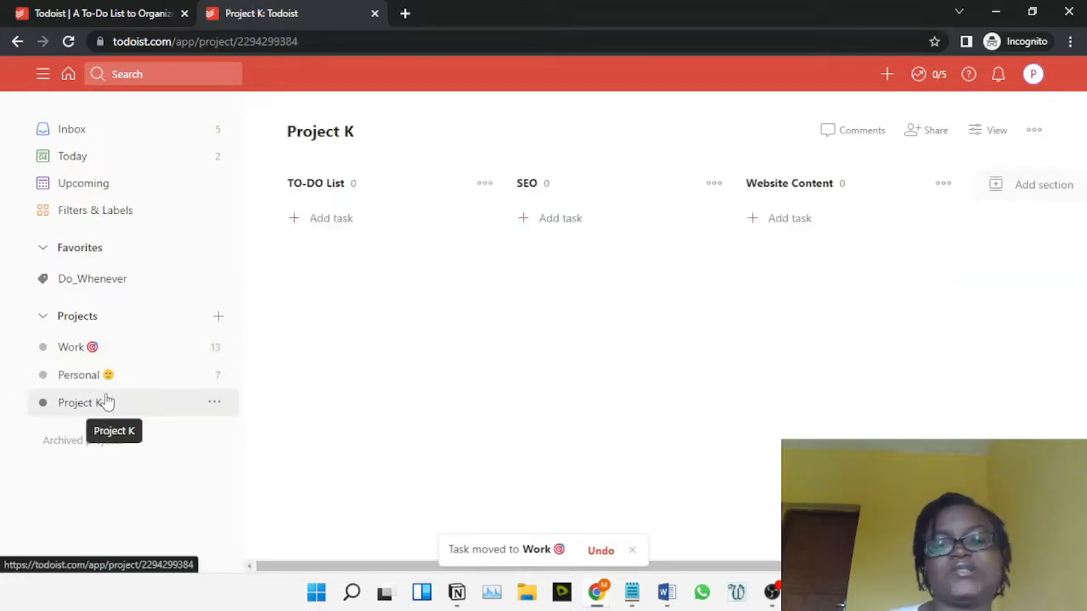
click(126, 352)
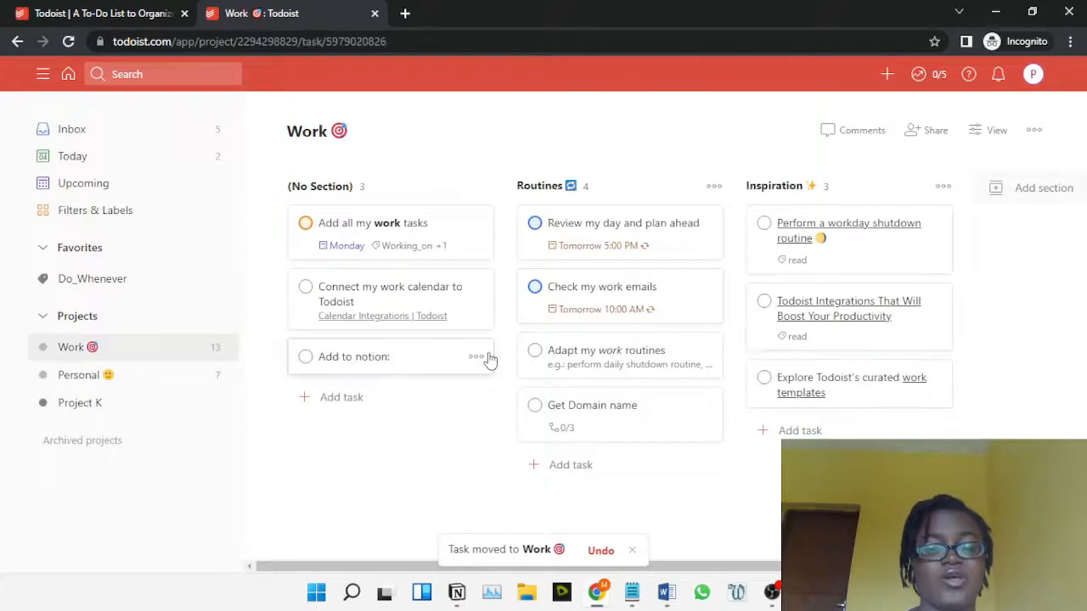
- Set the due date of the "Add to notion:" task in the Work project to tomorrow and close its details
click(488, 360)
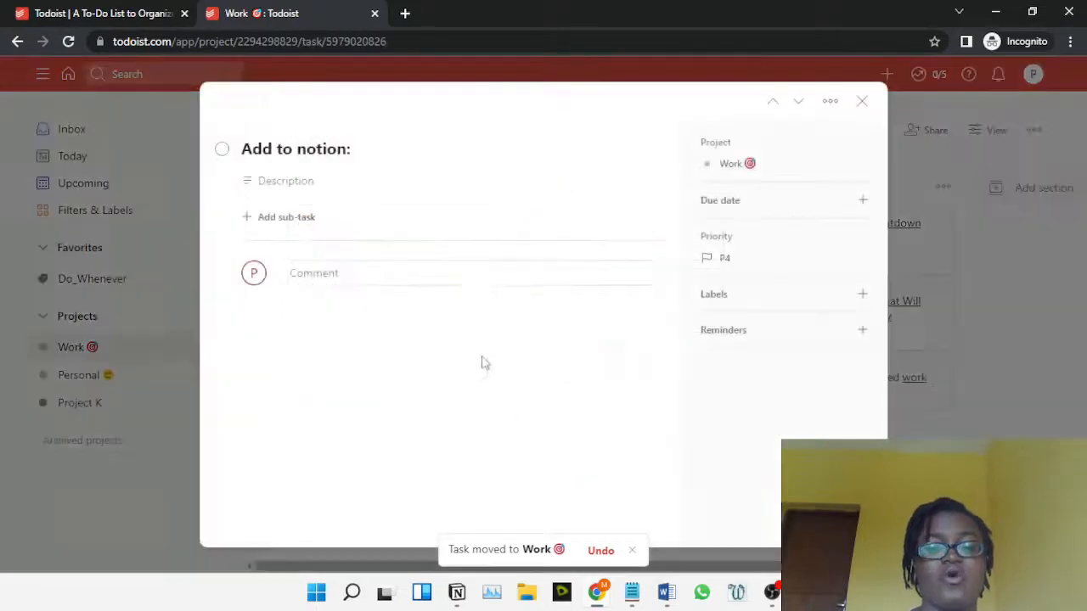
click(862, 102)
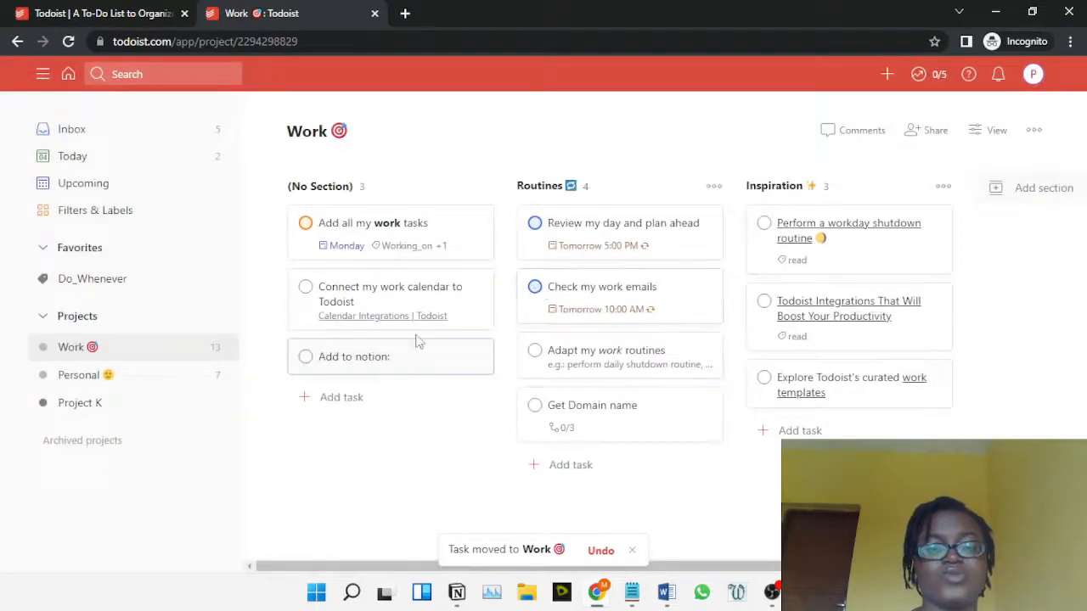
click(392, 365)
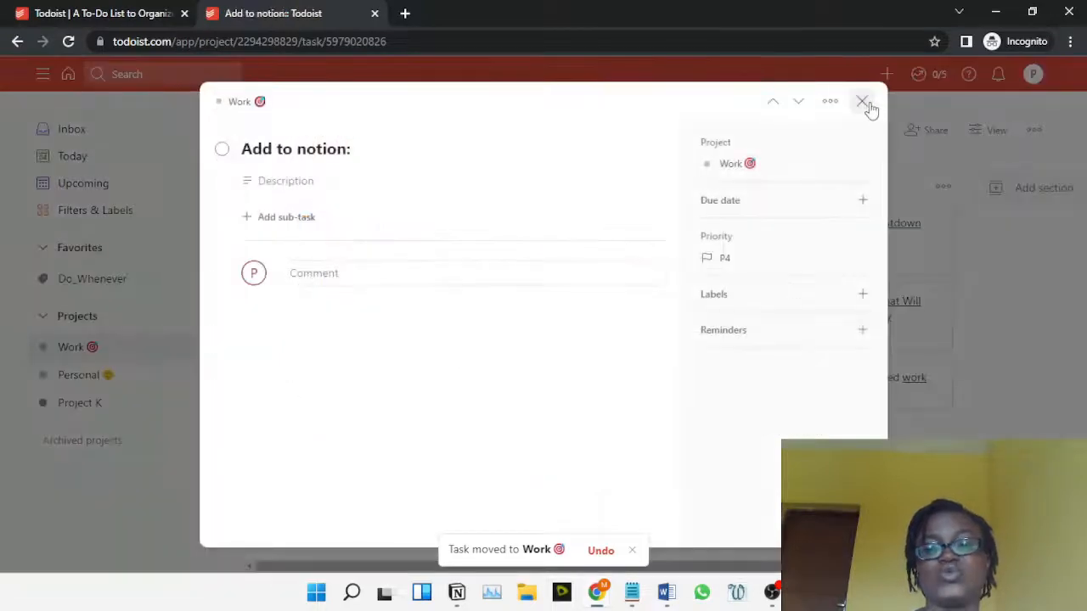
click(788, 205)
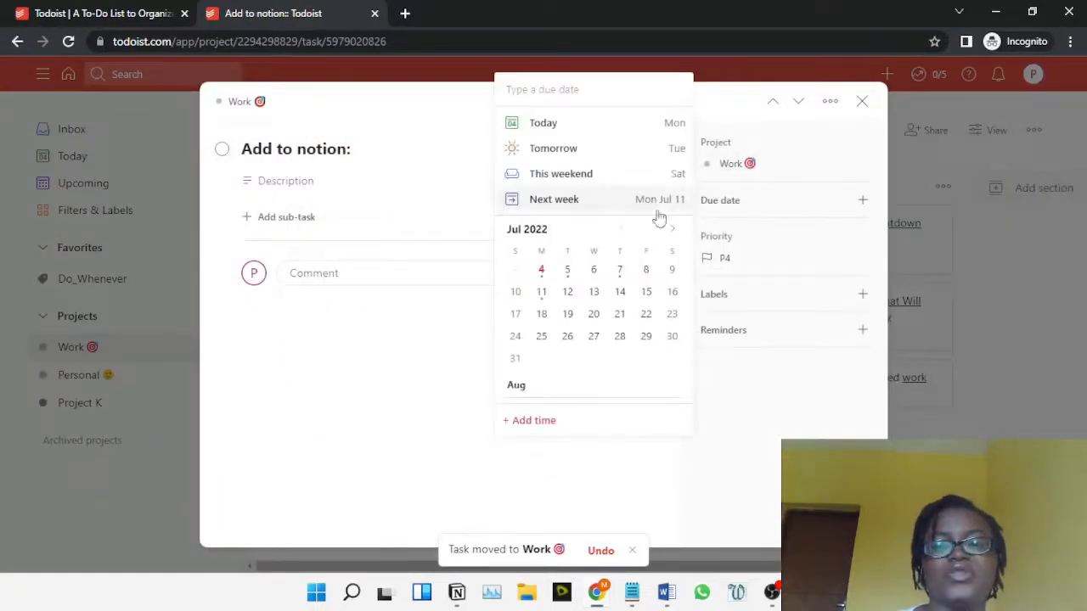
click(567, 129)
click(744, 231)
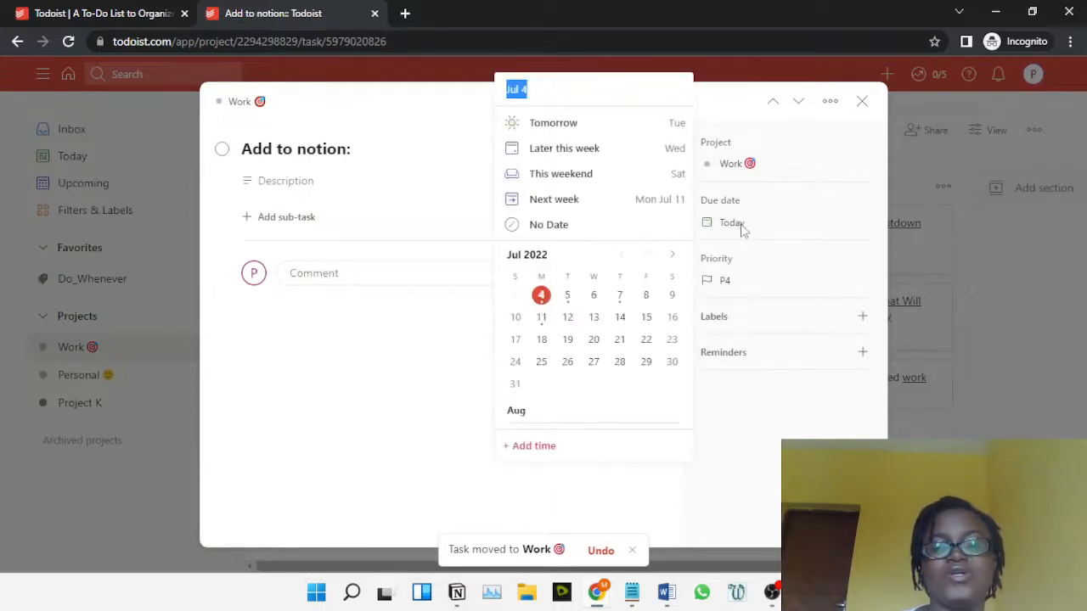
click(580, 136)
click(864, 102)
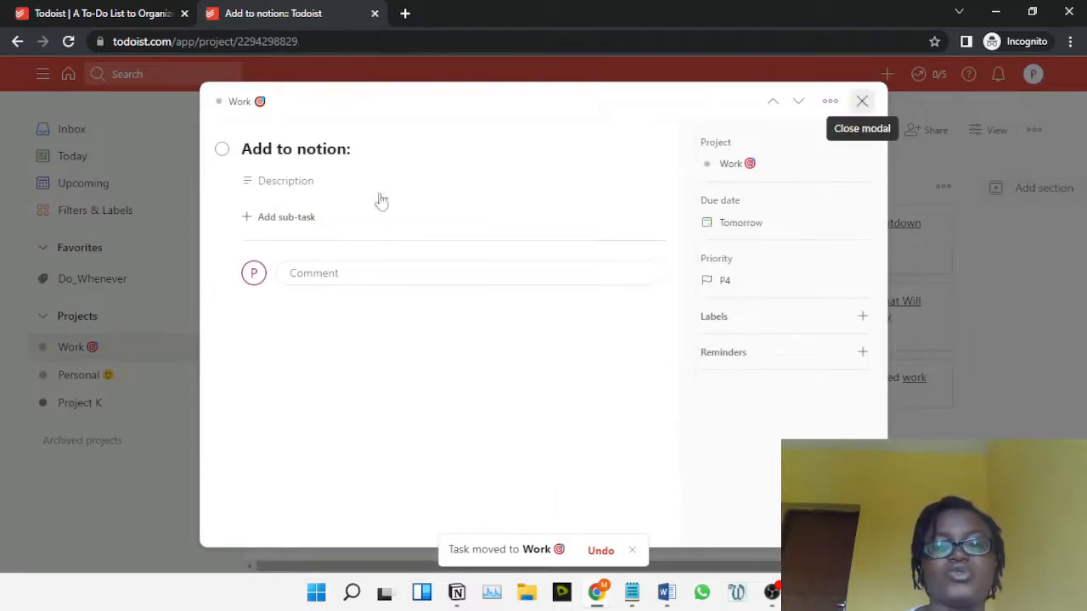
- Look through the Today and Upcoming views for the "Add to notion:" task
click(82, 159)
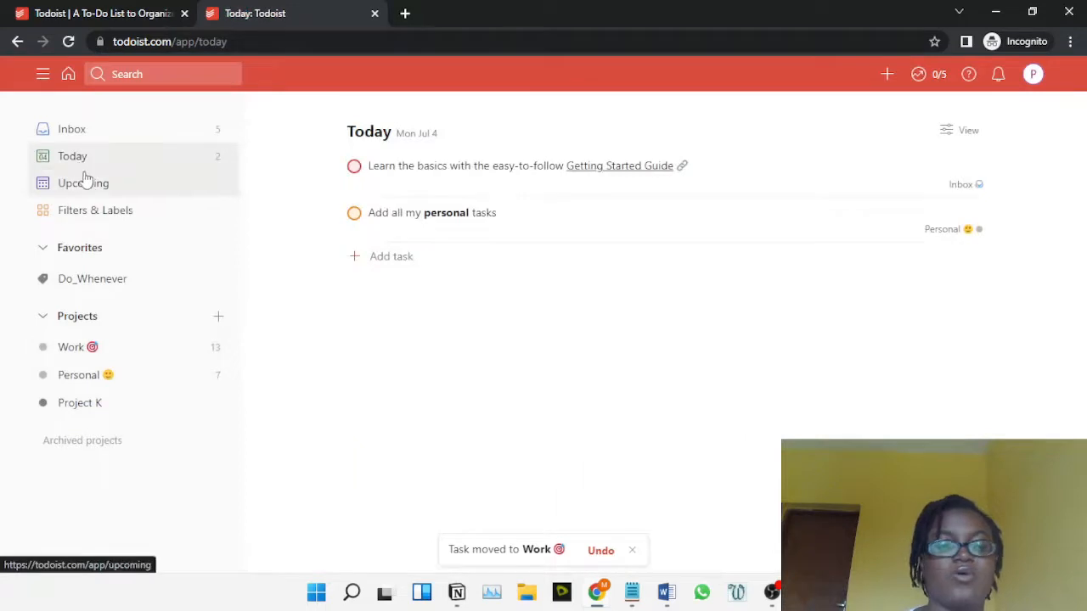
click(85, 180)
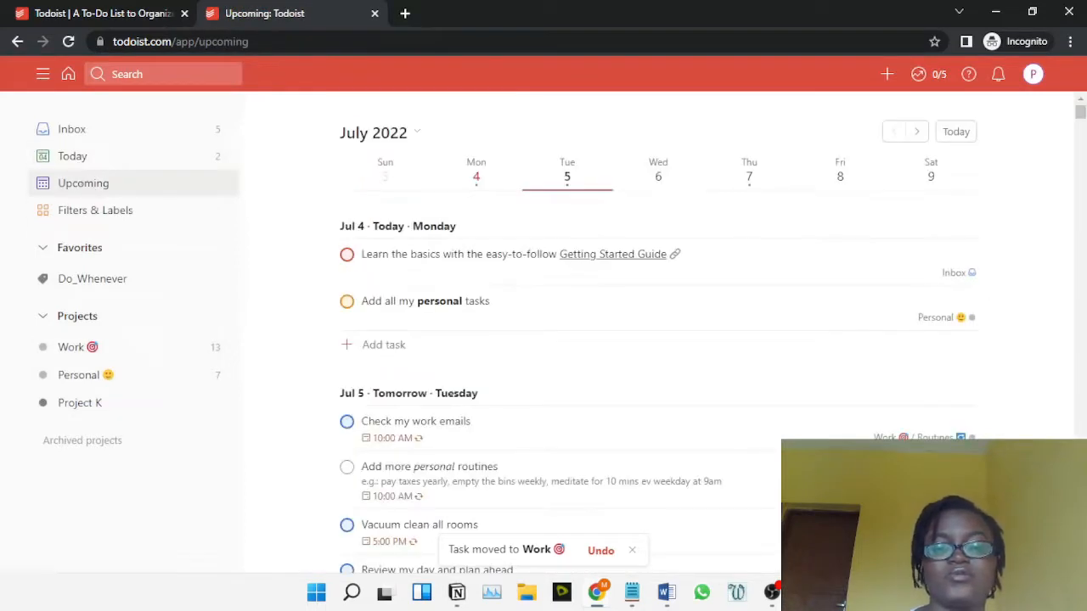
scroll(1083, 180, down, 5)
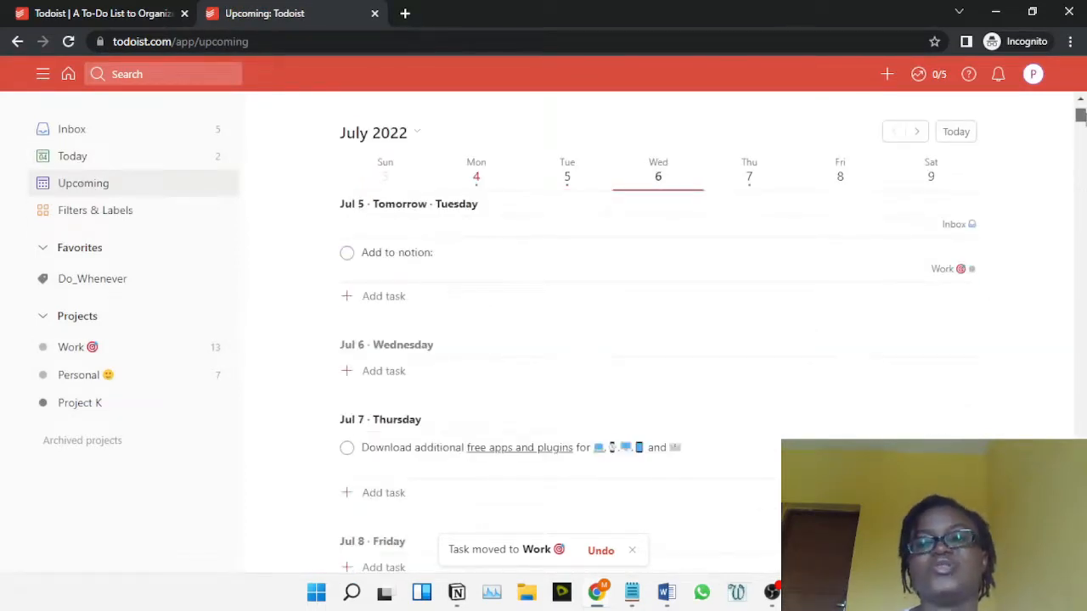
scroll(1080, 114, up, 5)
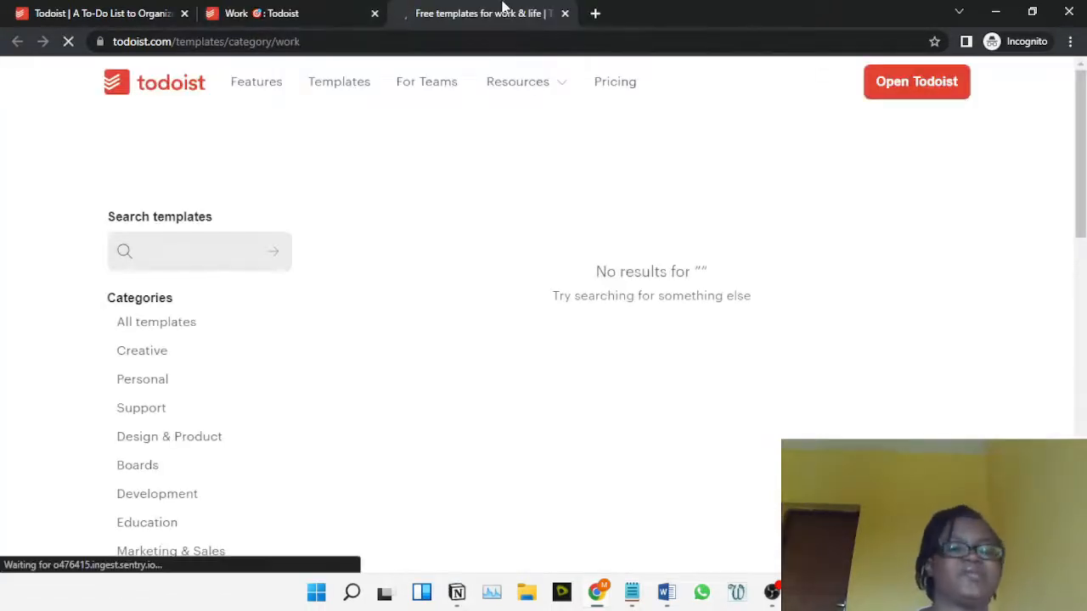
- Browse the Todoist template gallery's Work, 2022 Goals and Management categories
drag(1082, 140, 1080, 179)
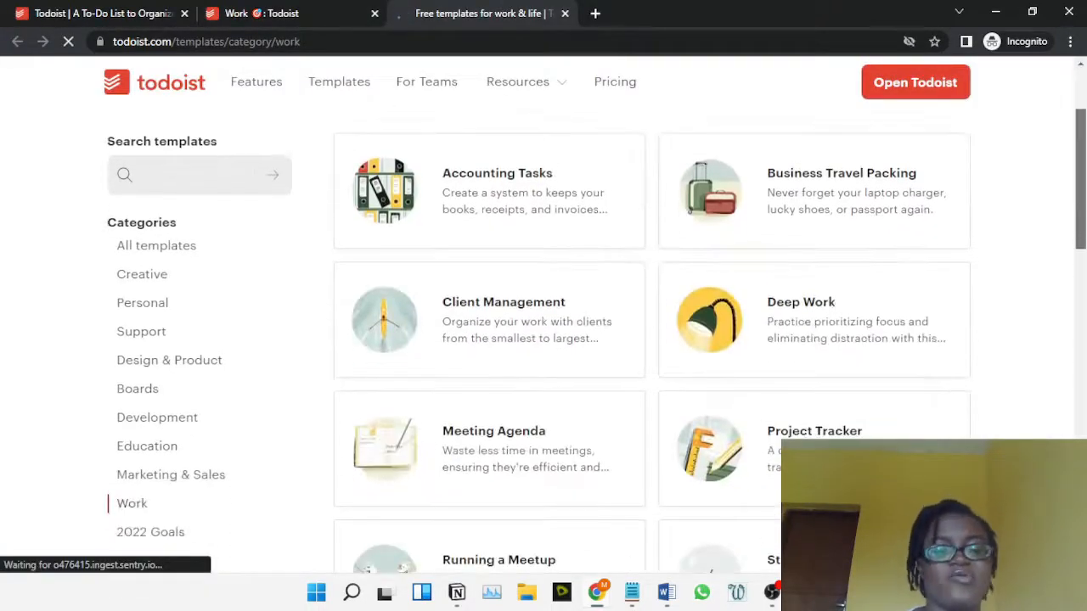
click(161, 533)
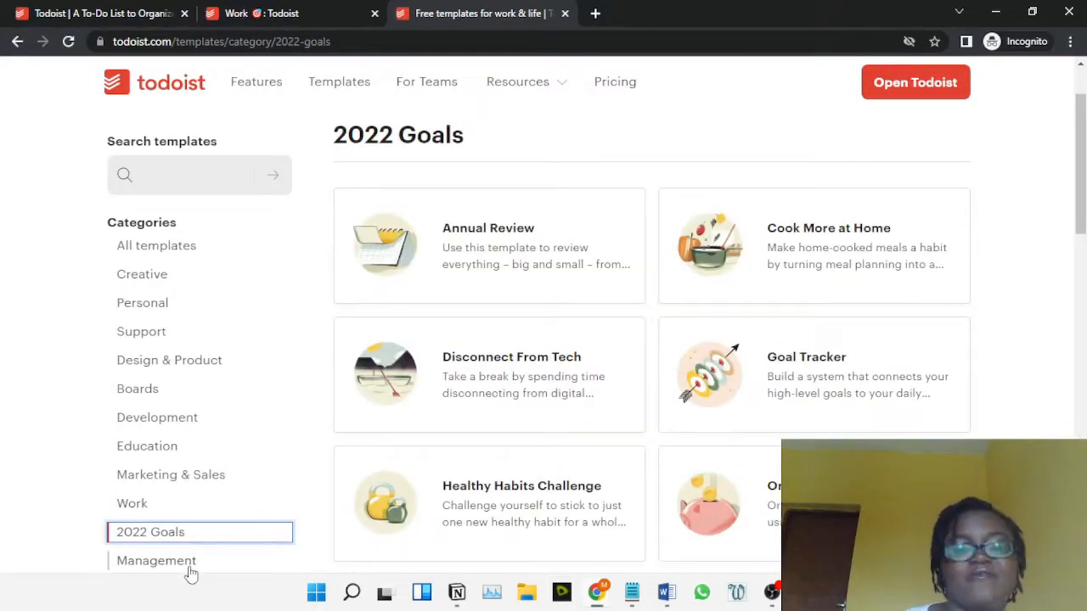
click(189, 567)
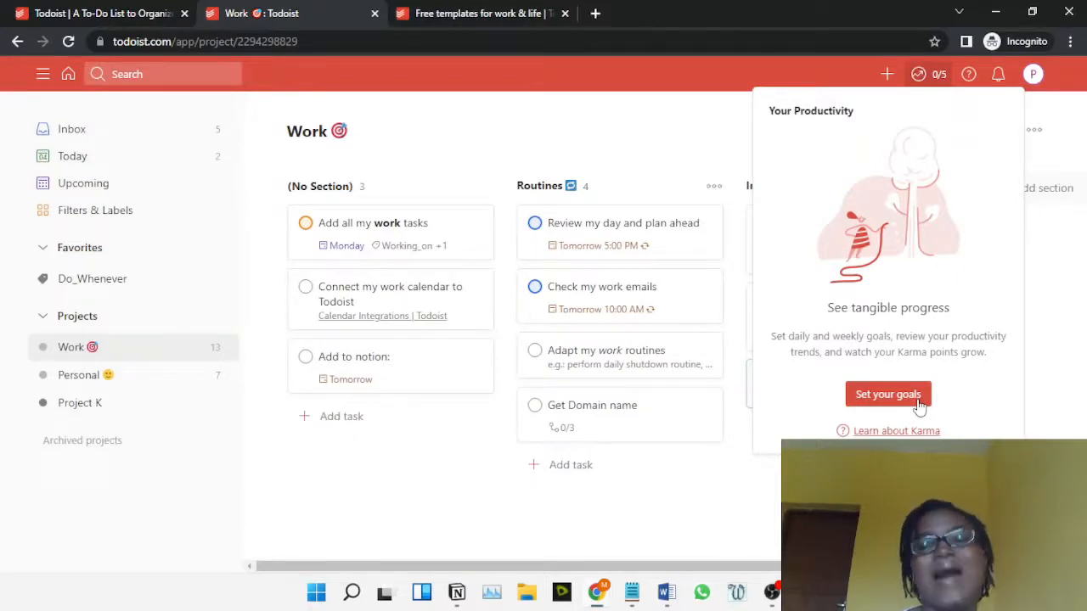
- Set the productivity goals to 3 daily tasks and 24 weekly tasks
click(919, 404)
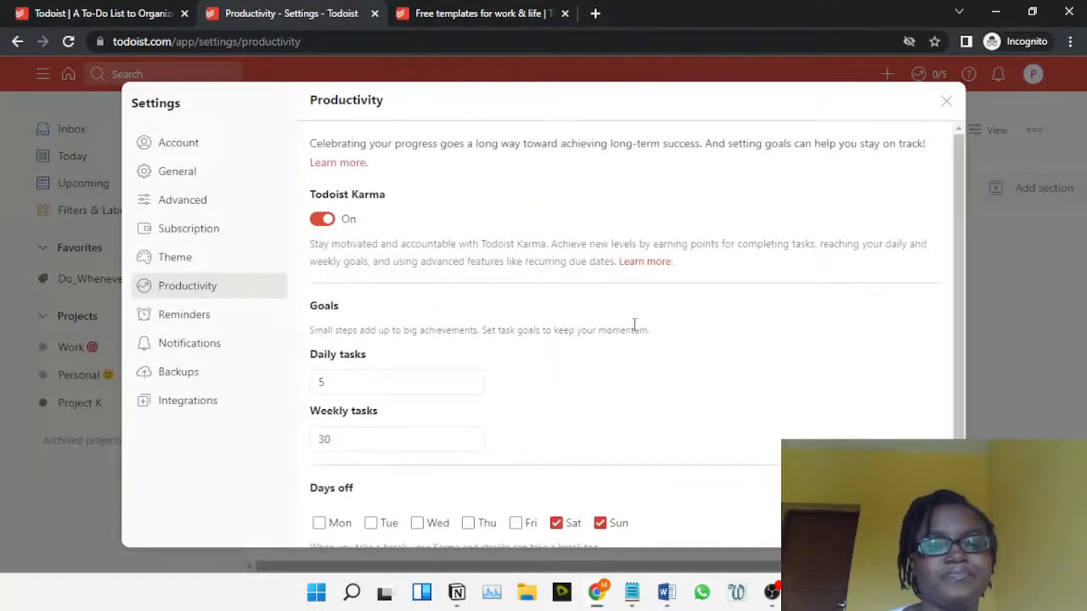
click(375, 381)
drag(375, 382, 312, 386)
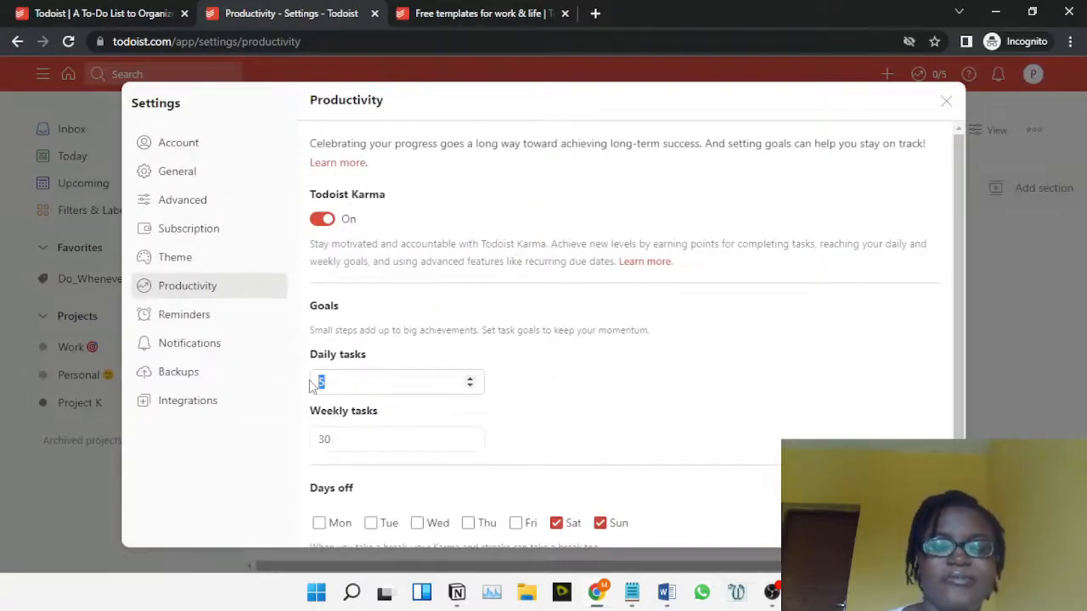
text(3)
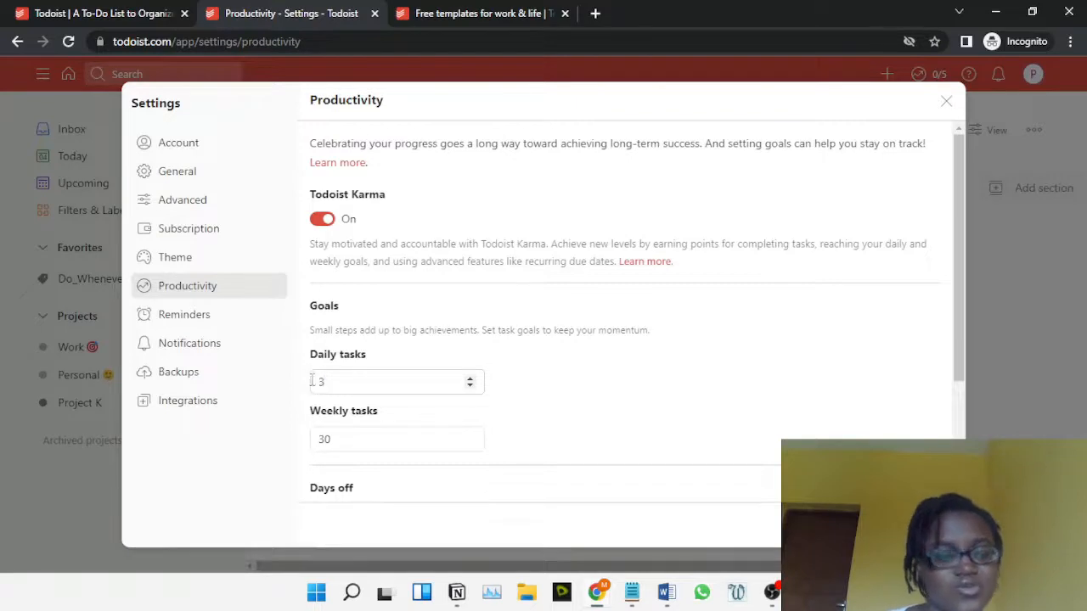
click(356, 441)
drag(355, 441, 312, 442)
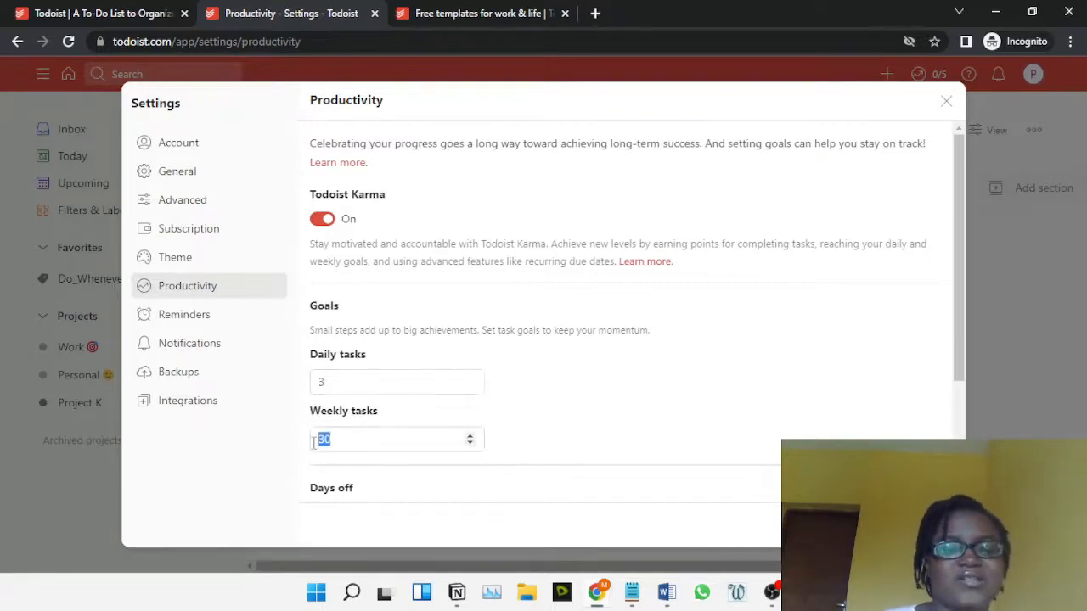
text(2)
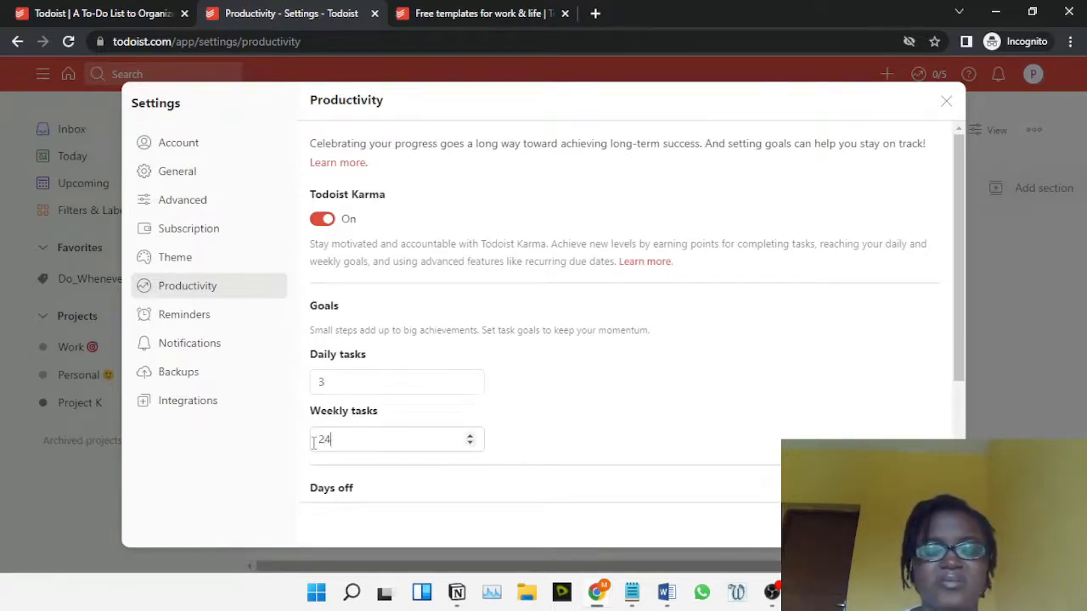
- Set the weekly task goal to 24 and toggle the days off, leaving Saturday and Sunday selected
text(4)
drag(959, 260, 954, 360)
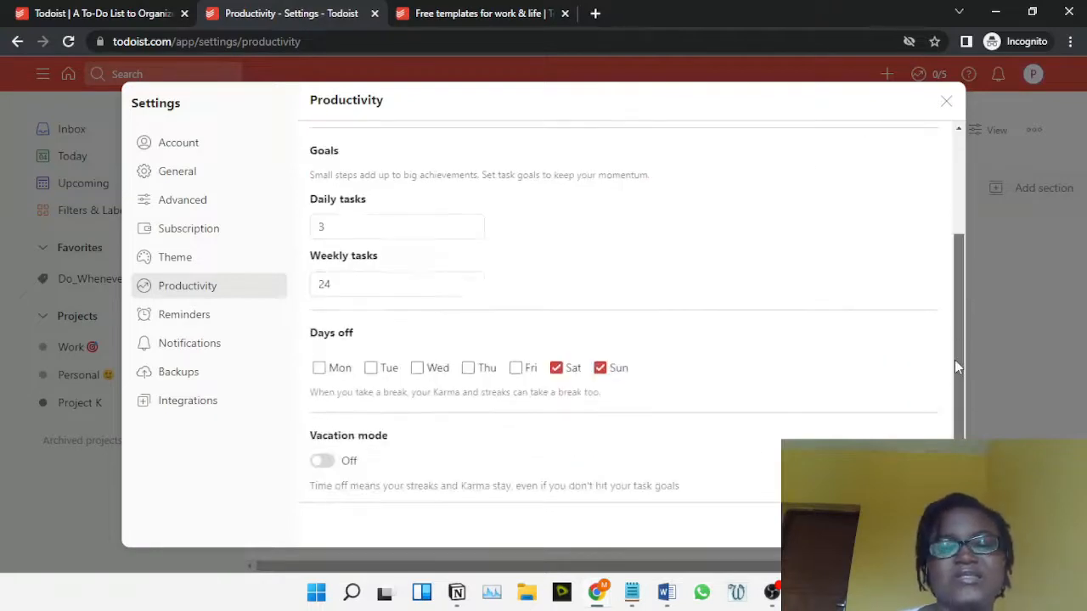
click(556, 368)
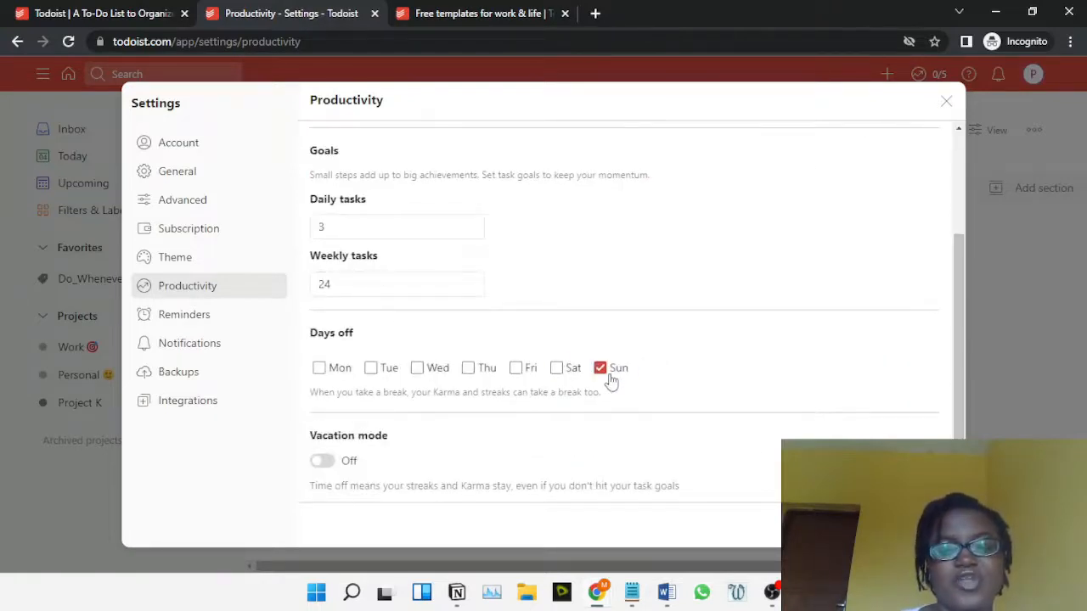
click(556, 369)
click(600, 369)
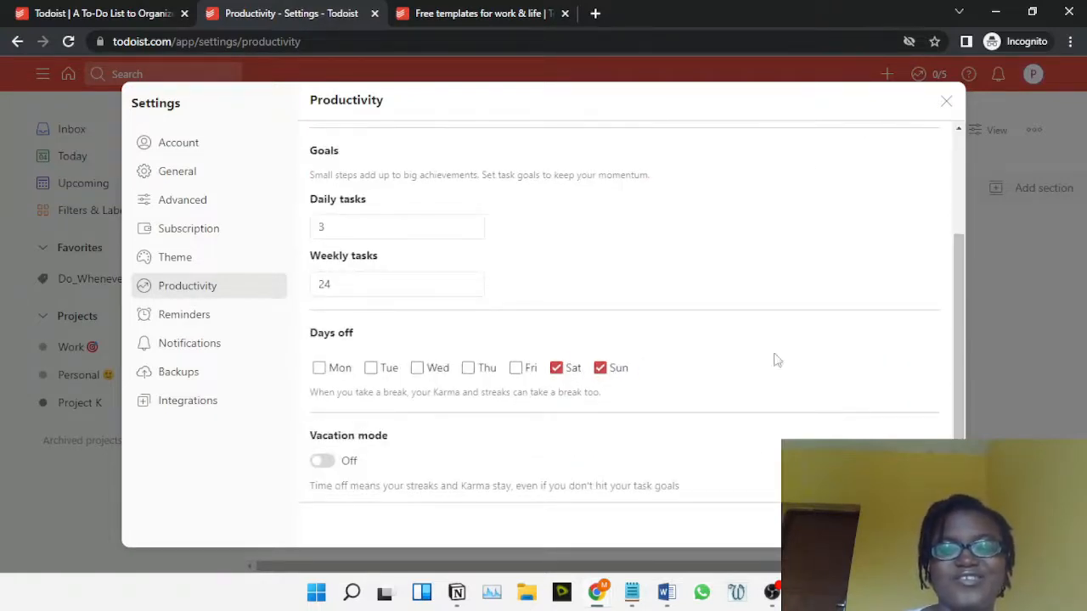
- Open the Learn more page about Todoist Karma in a new browser tab
drag(959, 384, 959, 265)
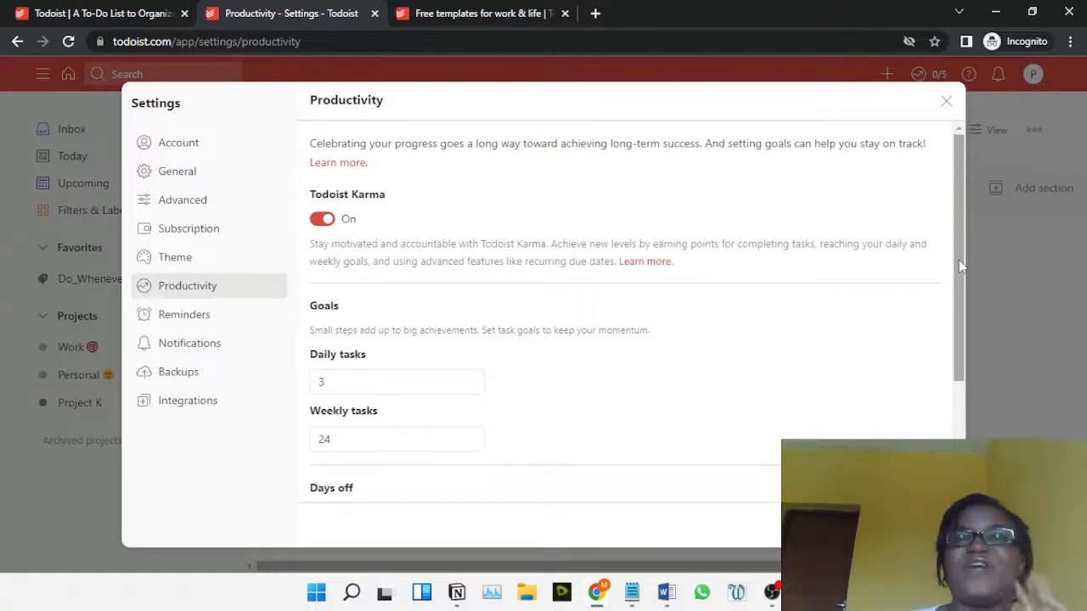
drag(958, 260, 968, 107)
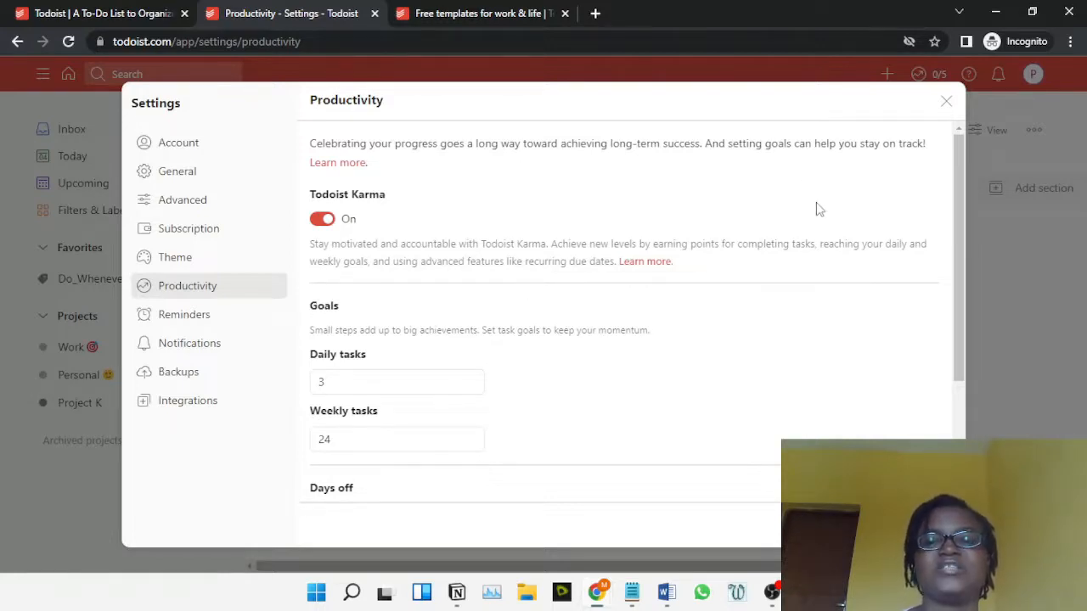
right_click(648, 266)
click(696, 287)
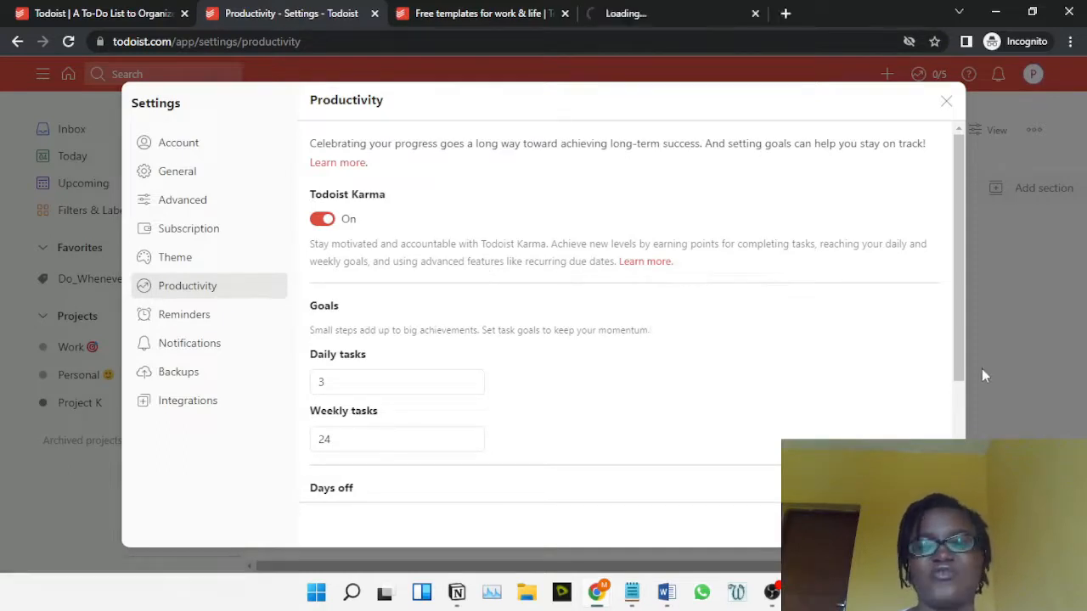
scroll(956, 396, down, 3)
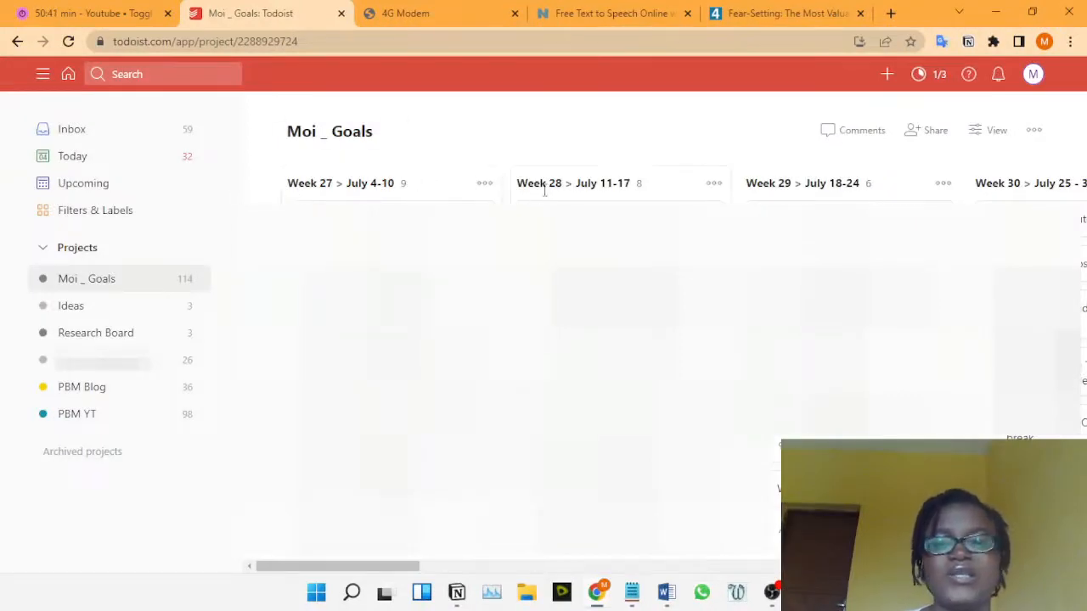
- Look through the Moi _ Goals board from the weekly sections to Month Goal, Schedule Later and 2022 Goals, and return to Week 27
drag(414, 568, 299, 564)
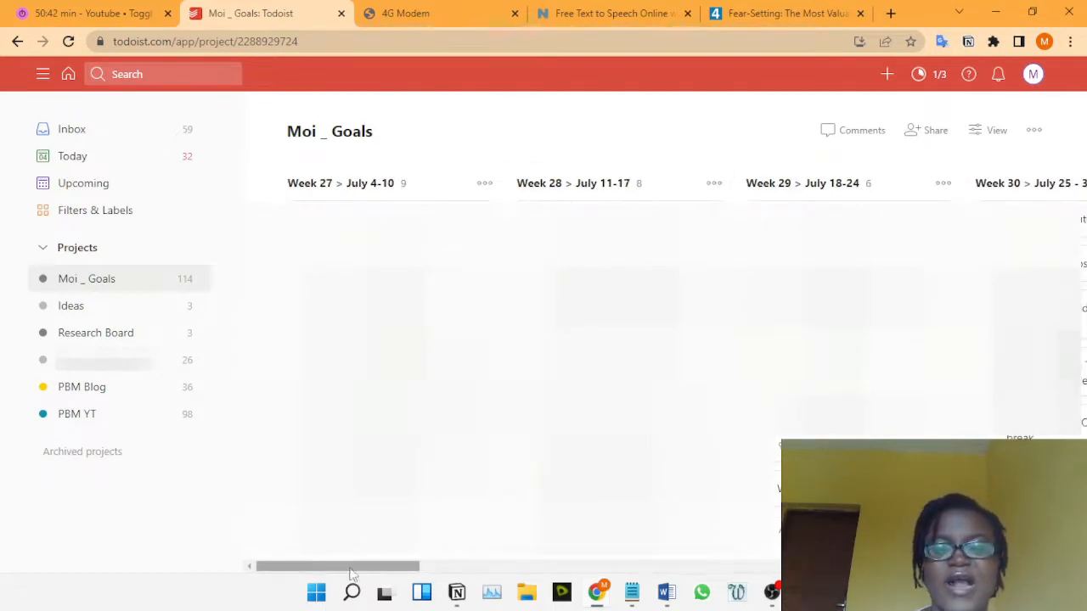
drag(354, 567, 509, 567)
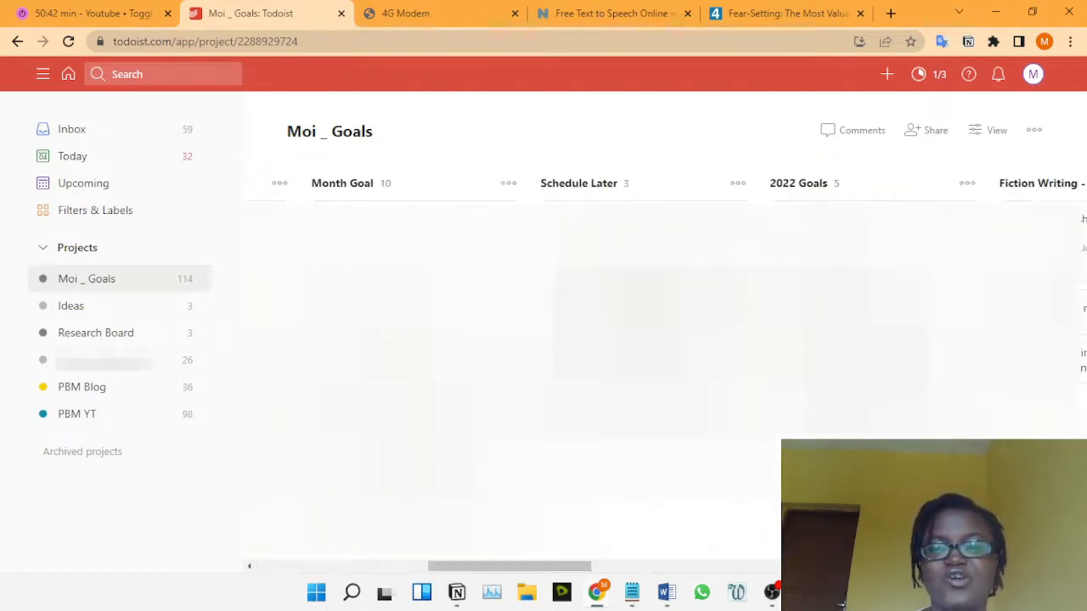
click(393, 567)
mouse_move(390, 567)
mouse_down()
mouse_move(355, 569)
mouse_move(371, 568)
mouse_up()
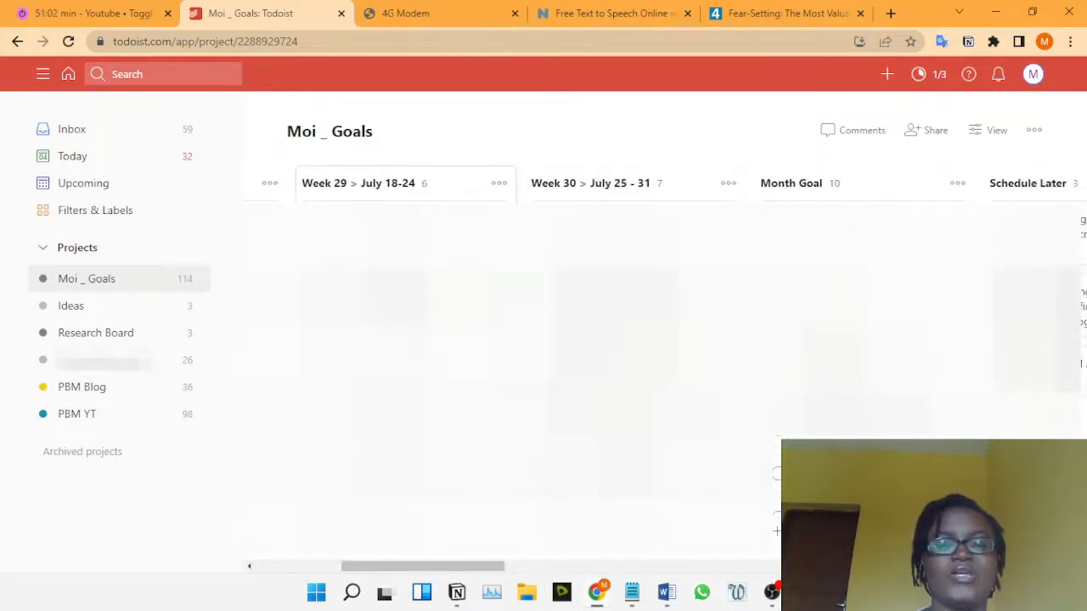
drag(365, 564, 256, 581)
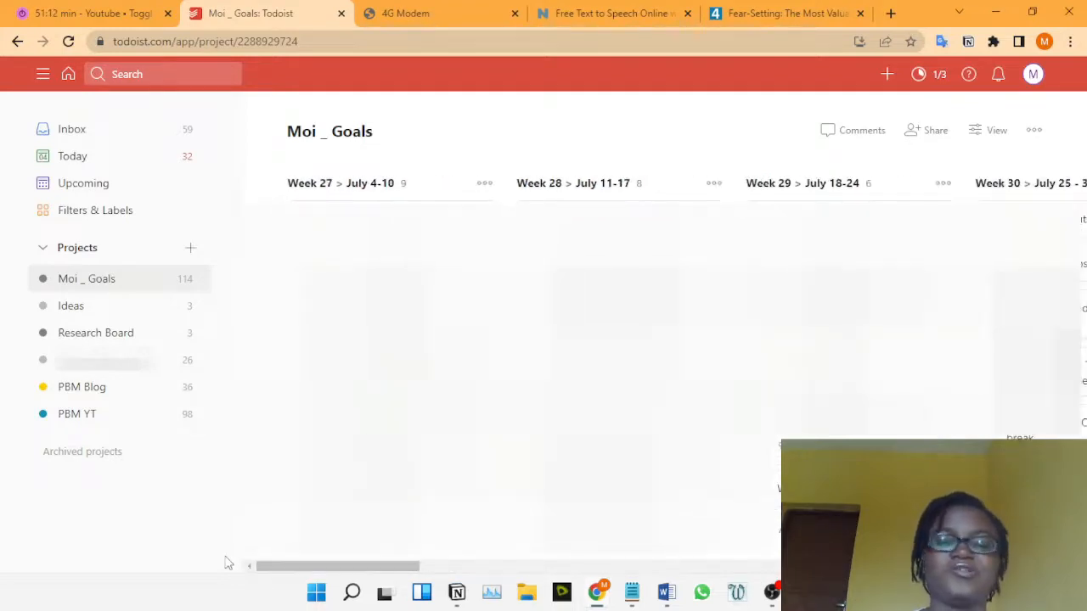